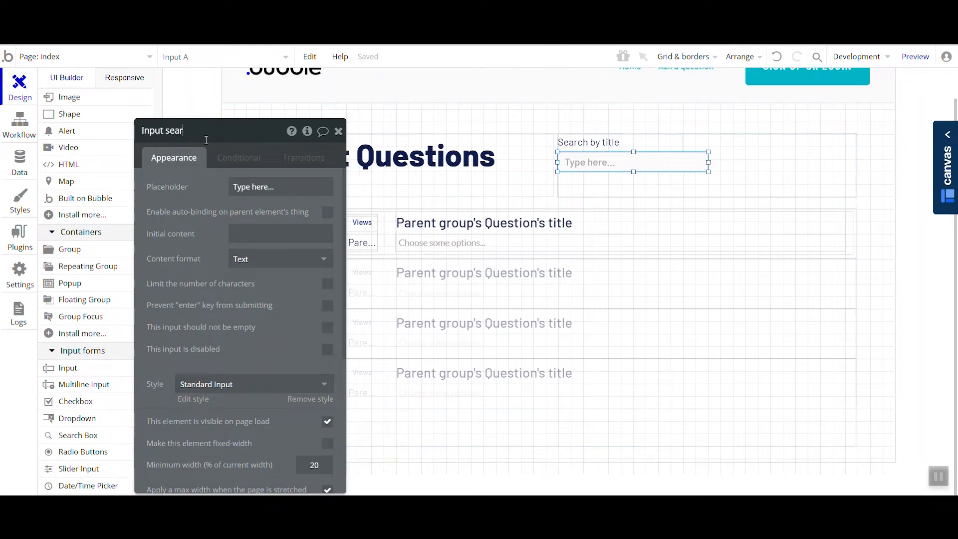
- Turn off ignoring empty constraints in the question search that feeds the Questions repeating group
click(404, 298)
click(269, 217)
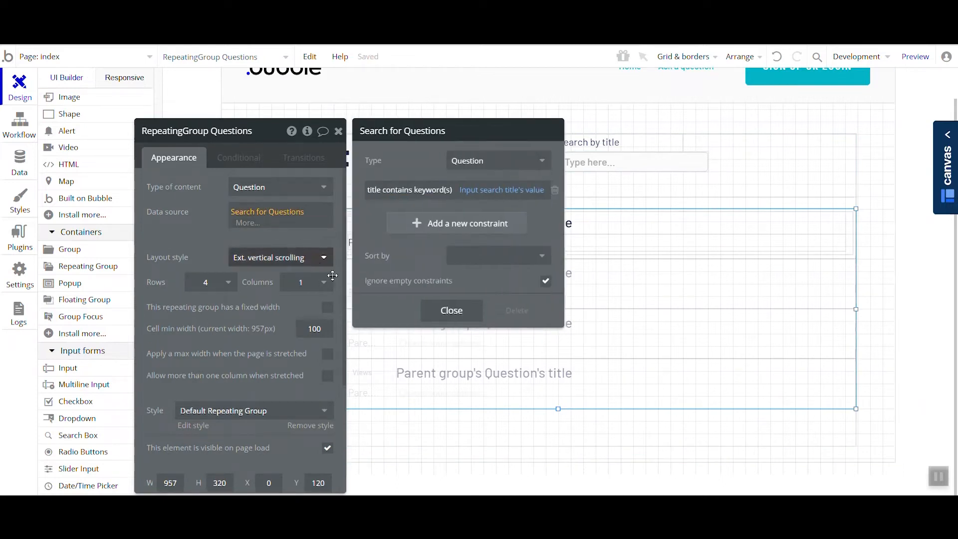
drag(428, 288, 309, 203)
drag(382, 209, 374, 250)
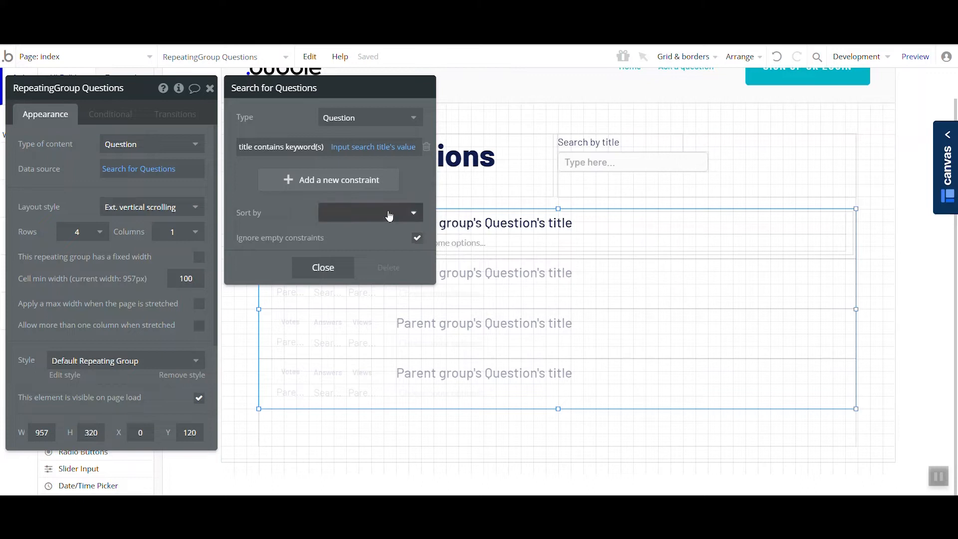
click(414, 240)
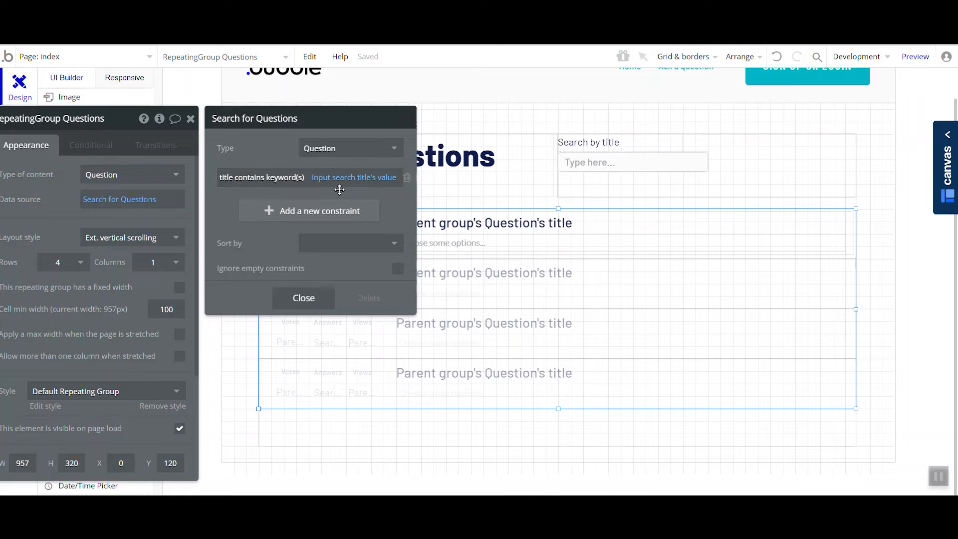
drag(380, 199, 408, 206)
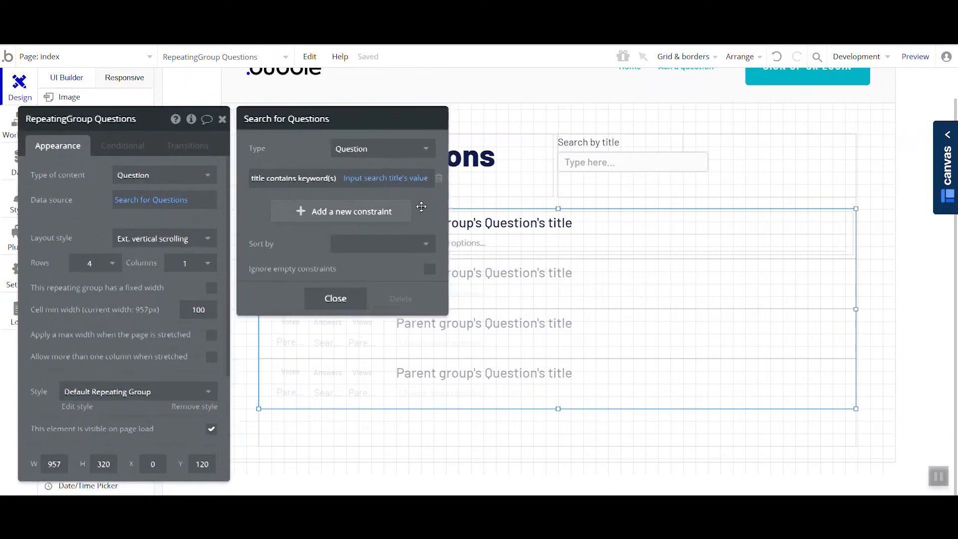
- Check the title search input and re-enable Ignore empty constraints in the Questions repeating group's search
click(605, 161)
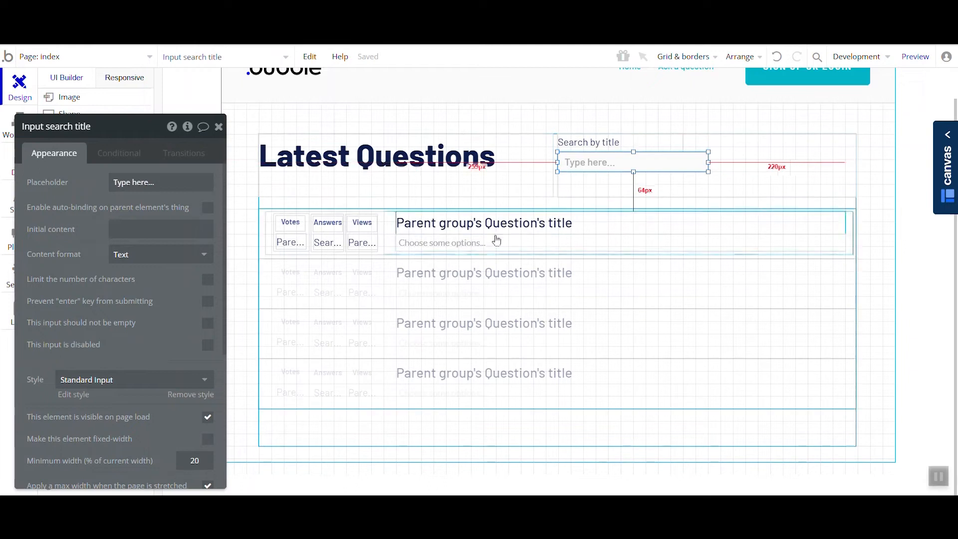
click(522, 280)
click(152, 209)
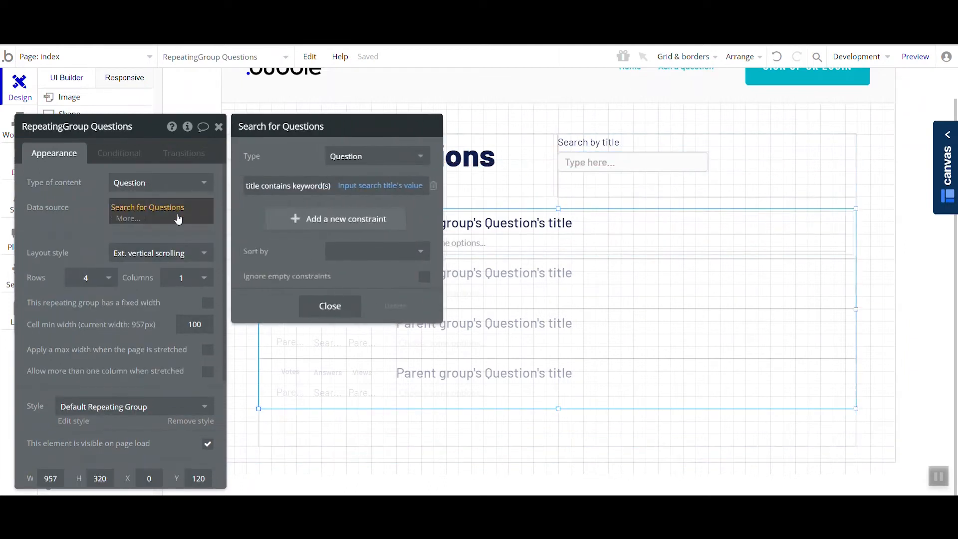
click(425, 277)
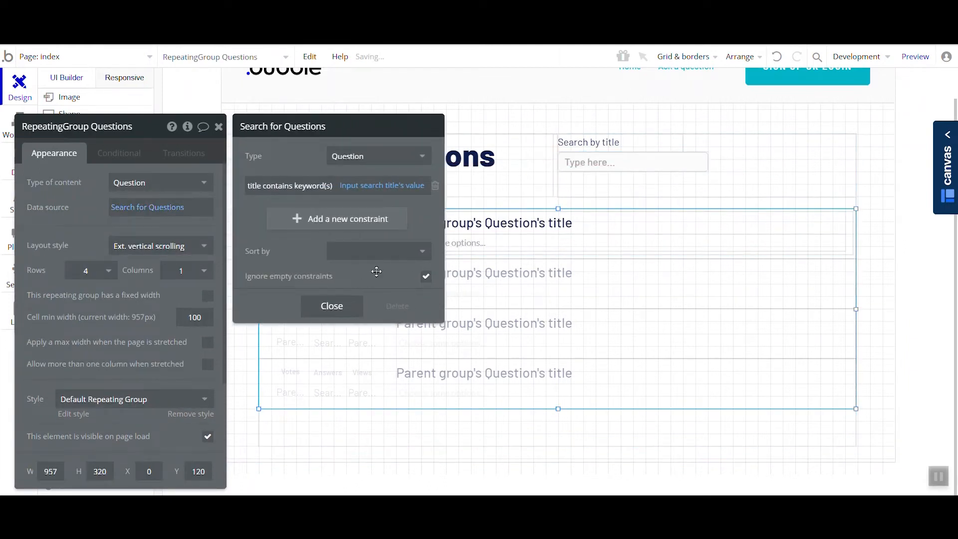
drag(369, 274, 328, 257)
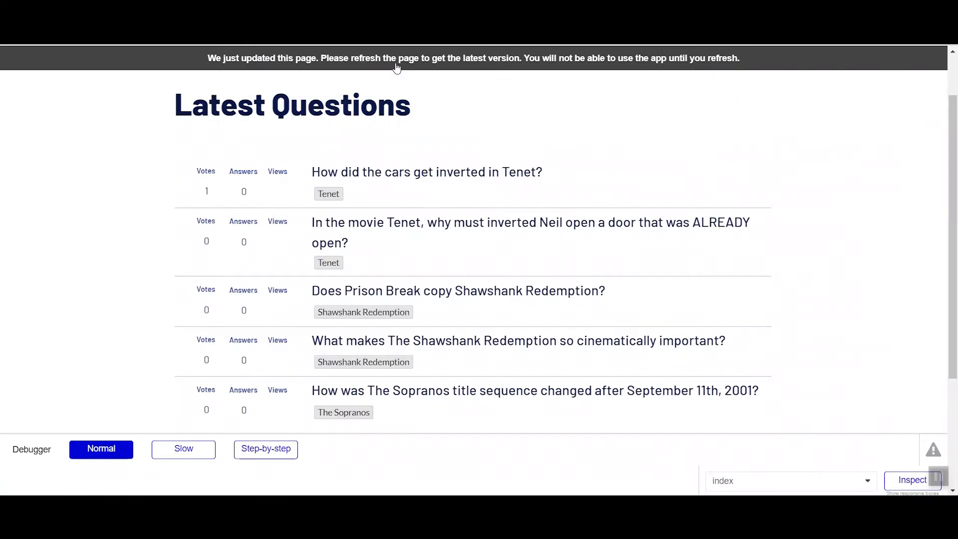
- Switch to the app preview, refresh it, and test the title search with "Inverted cars get", clearing the field at the end
key(F5)
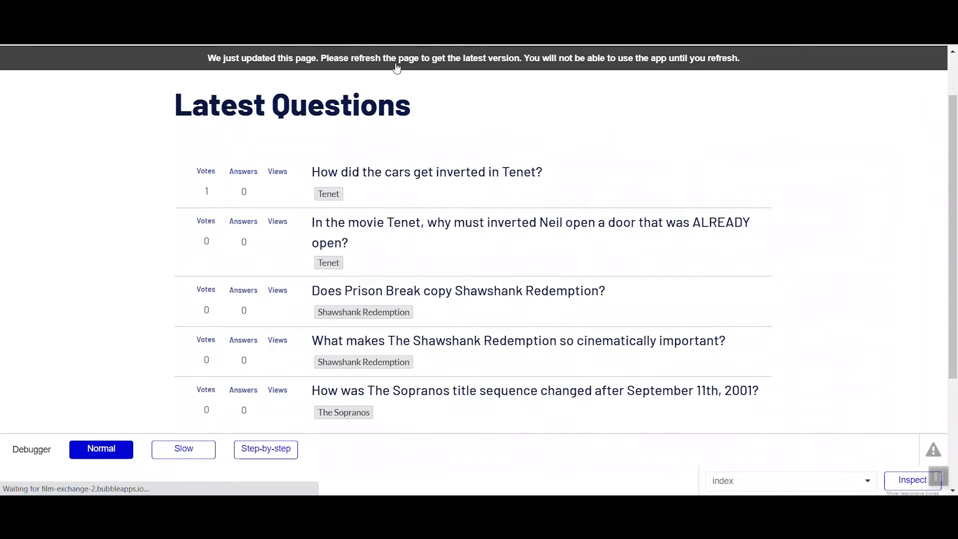
click(521, 179)
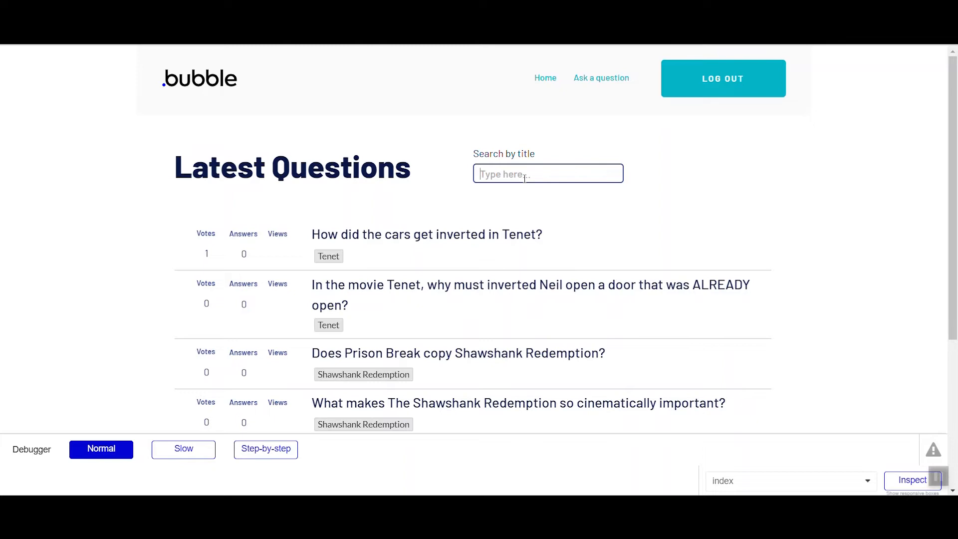
text(inverted)
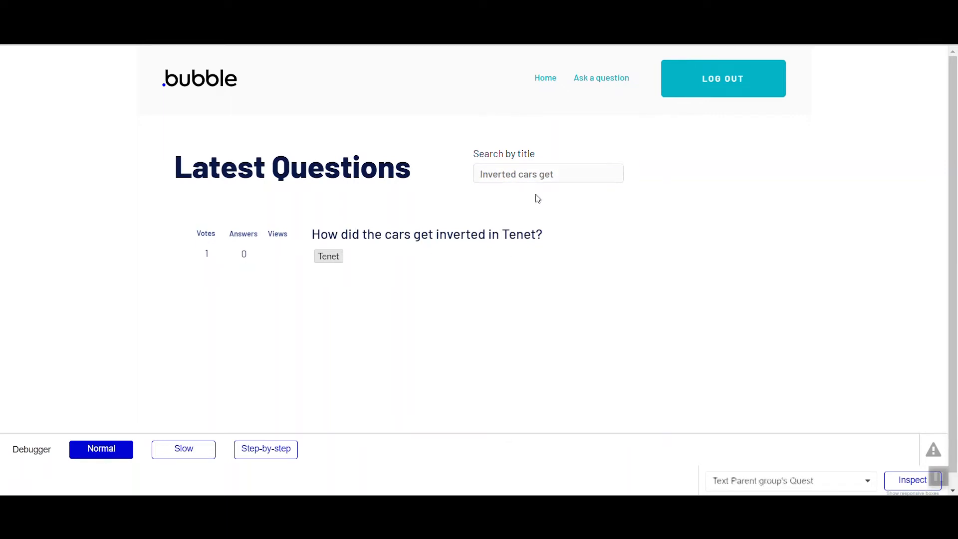
drag(555, 175, 465, 187)
key(BackSpace)
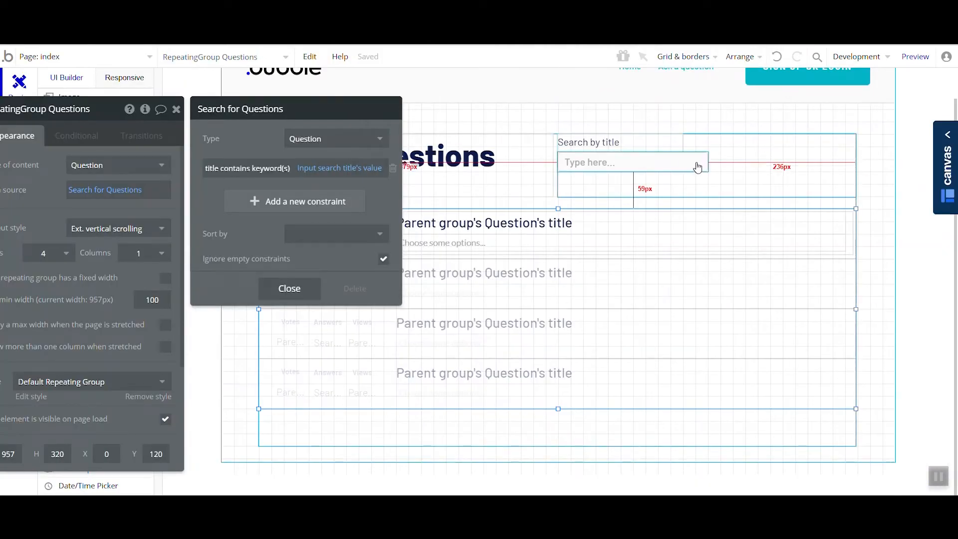
- Duplicate the "Search by title" label to the right of the original and change the copy's text to "Search by tag"
click(669, 143)
drag(656, 143, 814, 143)
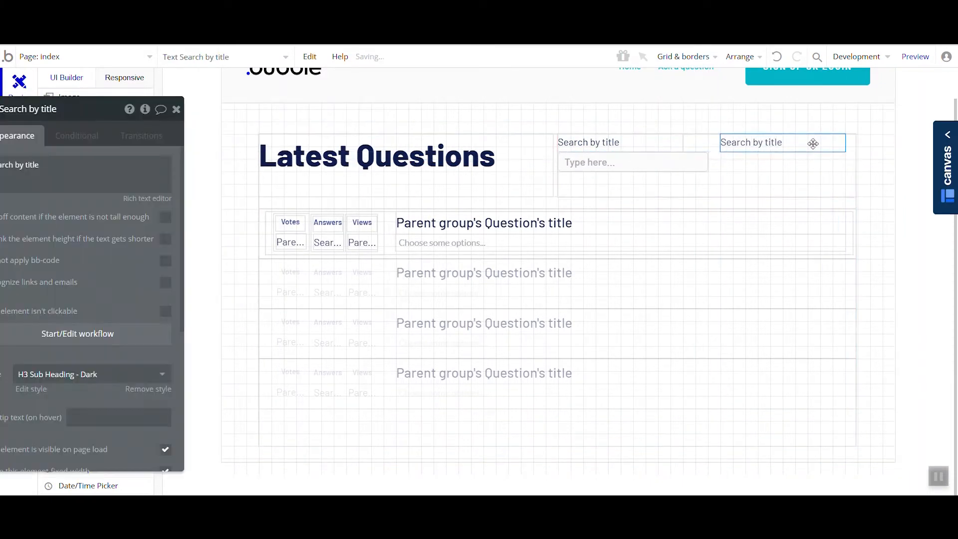
triple_click(81, 184)
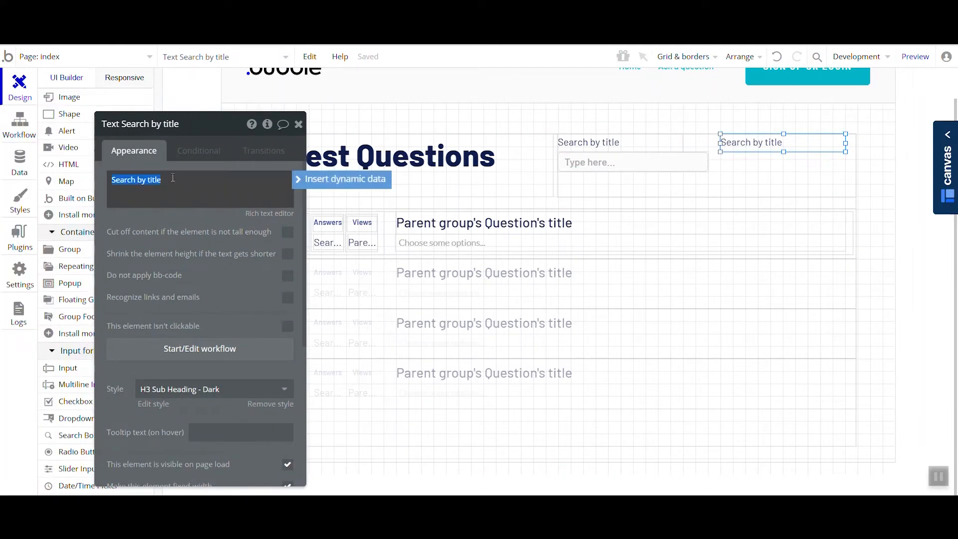
click(172, 178)
drag(194, 291, 285, 237)
- Draw a dropdown directly below the "Search by tag" label and rename it "Dropdown search tag"
scroll(118, 336, down, 2)
click(107, 292)
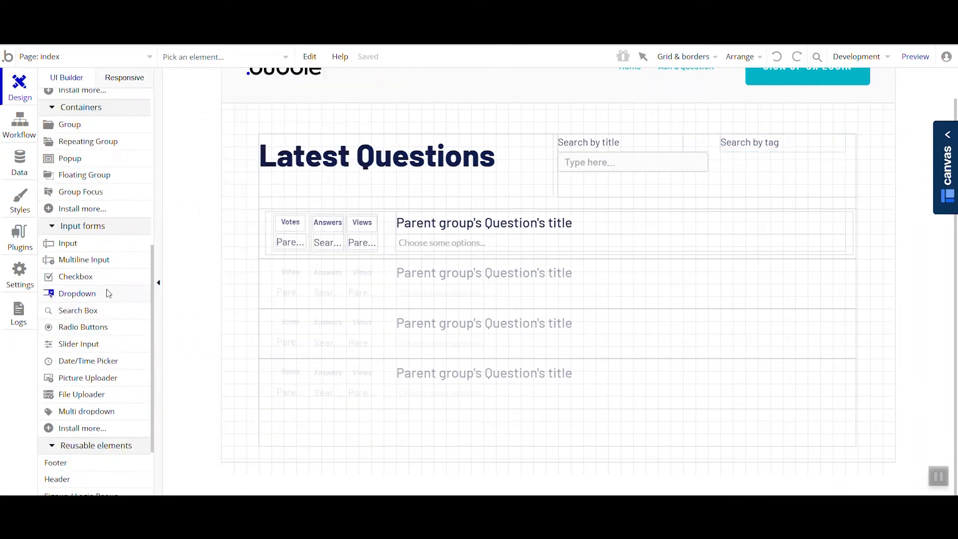
mouse_move(718, 152)
mouse_down()
mouse_move(752, 164)
mouse_move(845, 170)
mouse_up()
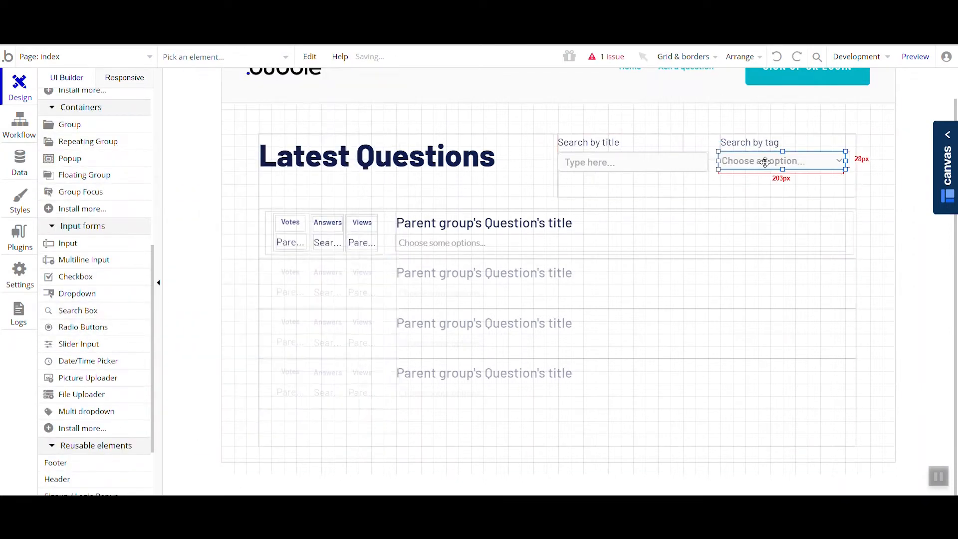
double_click(764, 162)
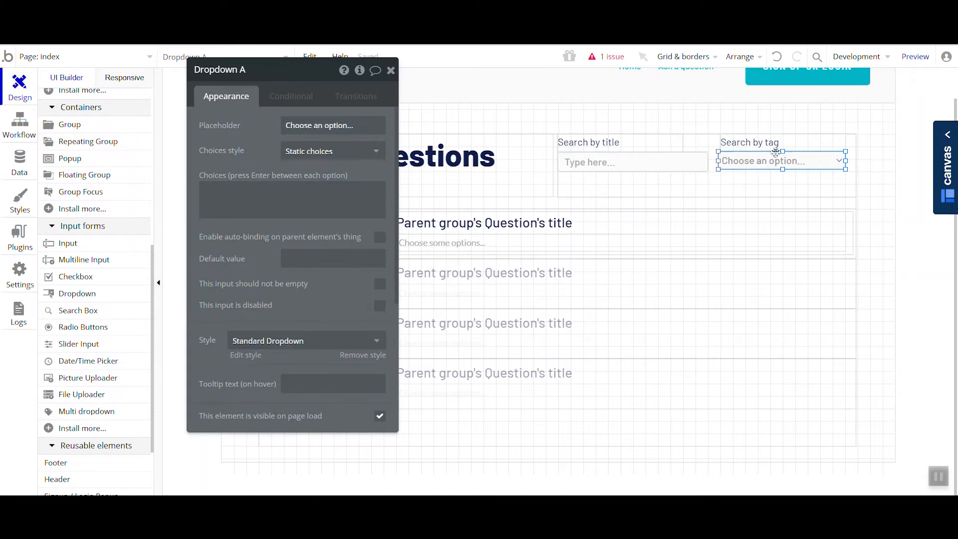
click(253, 64)
- Give the tag dropdown dynamic choices of type Tag, with All Tag as the source and the current option's Display as caption
click(272, 157)
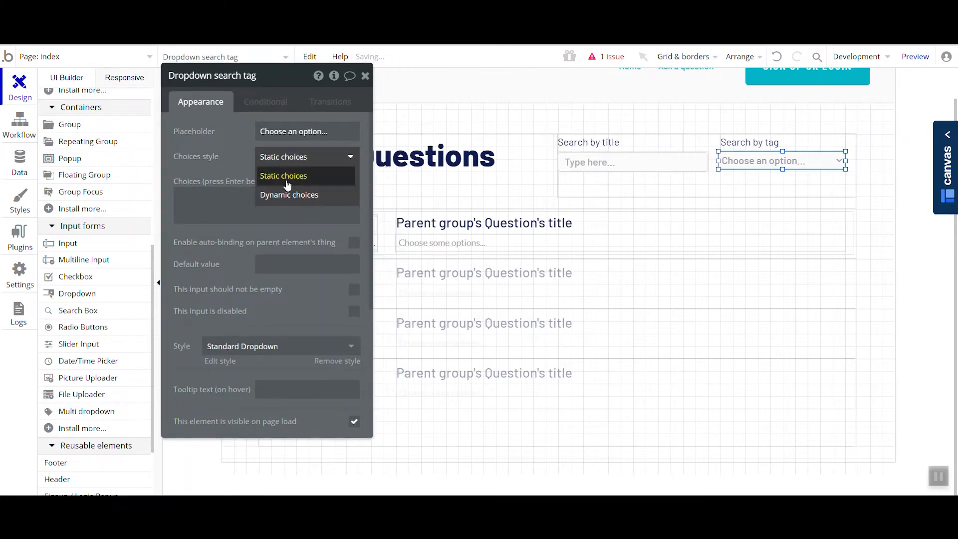
click(292, 196)
click(290, 180)
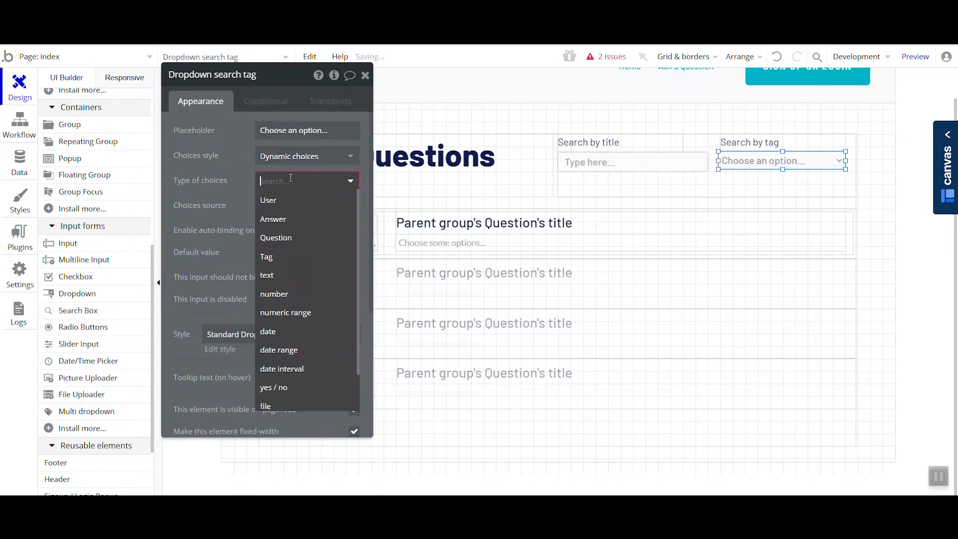
click(297, 263)
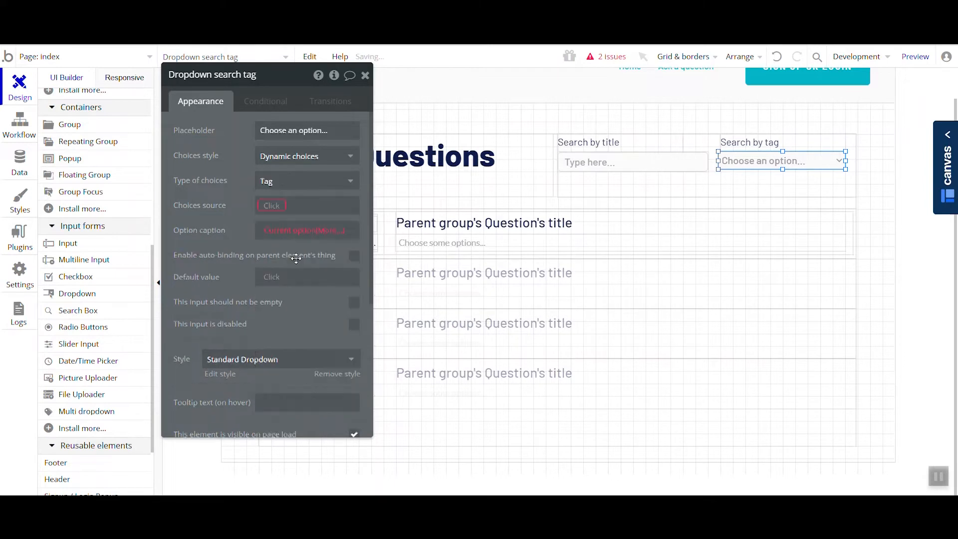
click(277, 209)
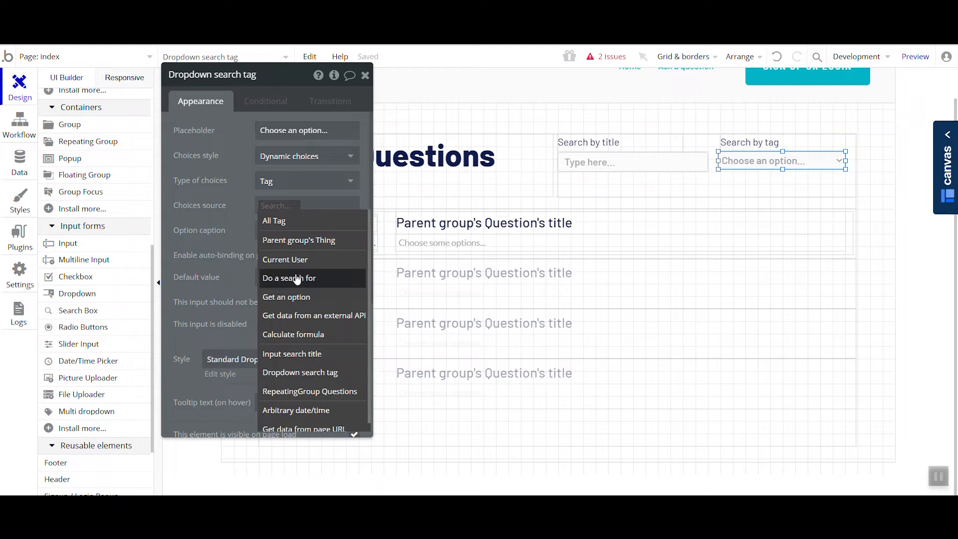
click(302, 226)
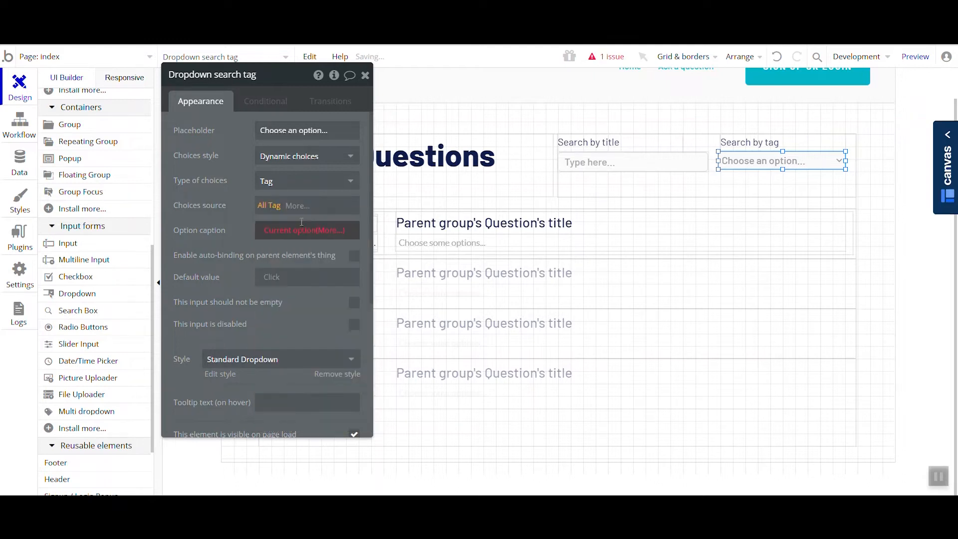
click(328, 231)
click(313, 277)
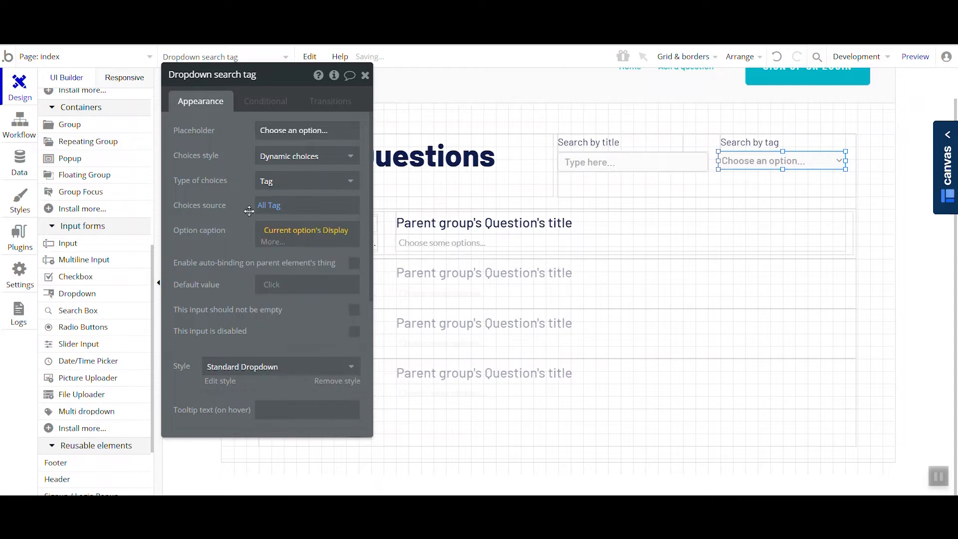
drag(238, 246, 221, 213)
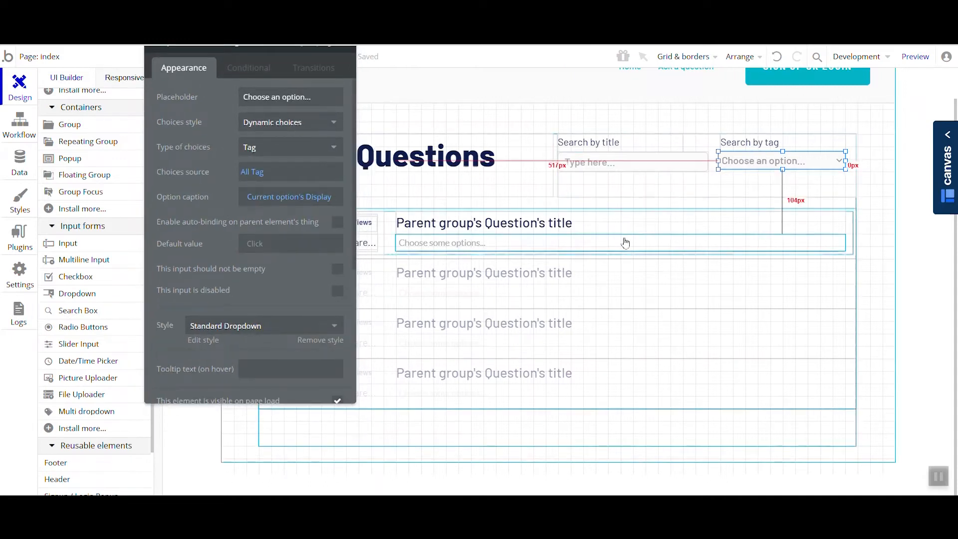
- Add a constraint to the Questions repeating group's search so that tags contains Dropdown search tag's value
click(543, 274)
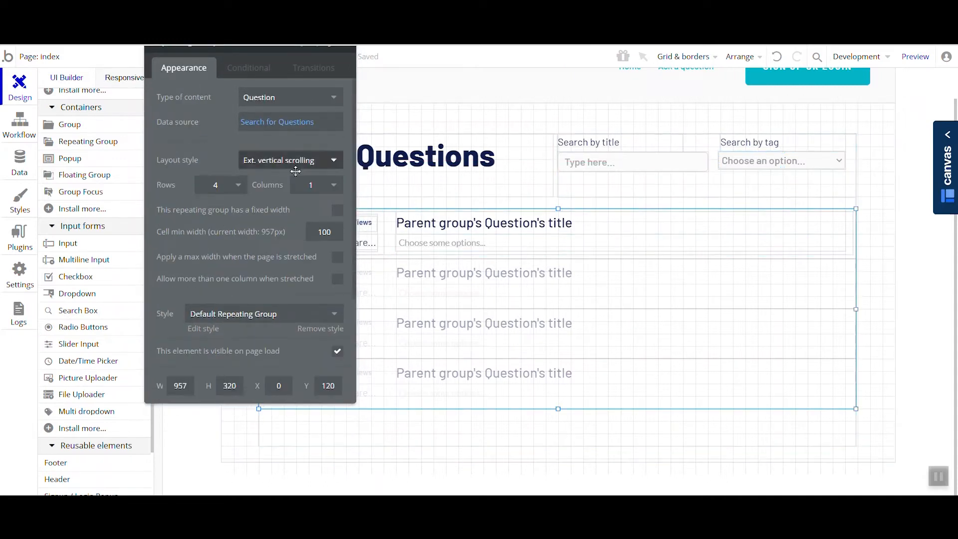
click(269, 175)
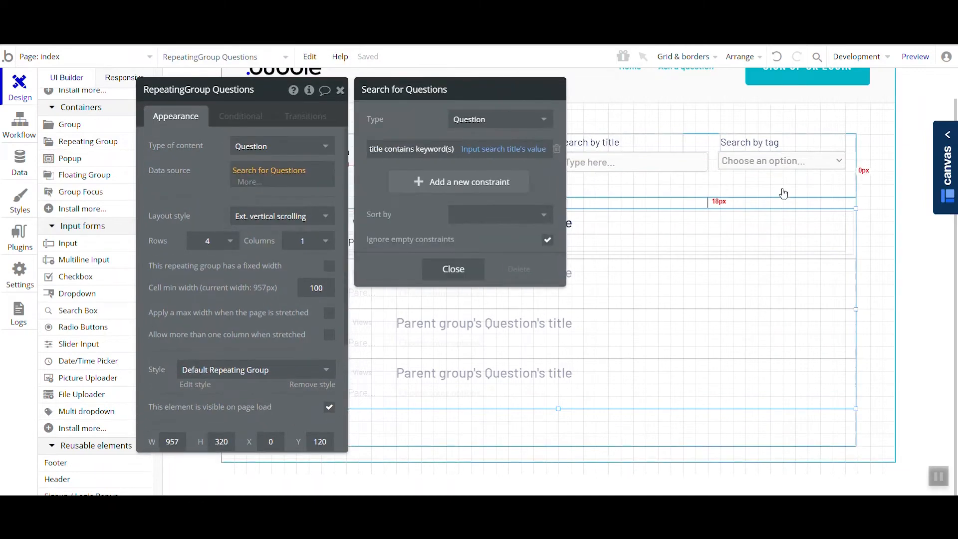
click(421, 181)
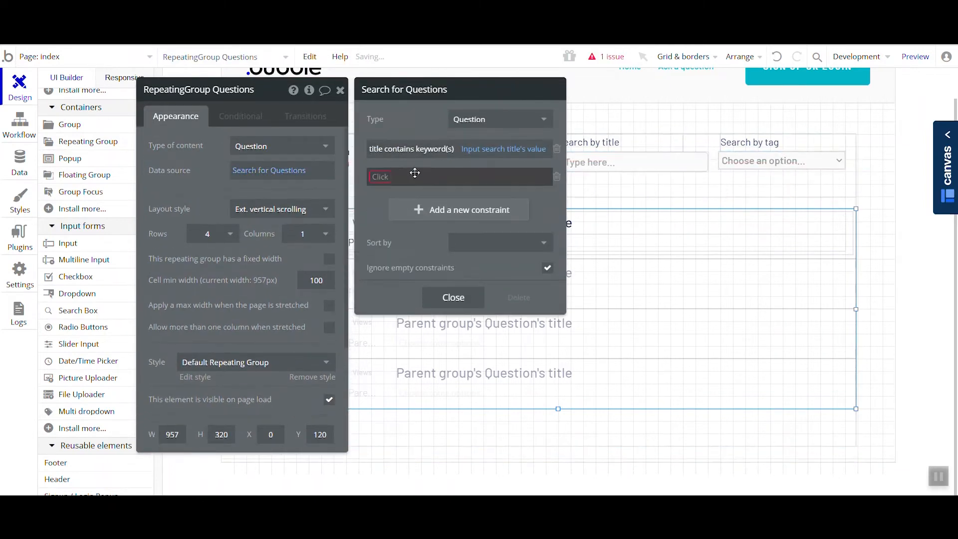
click(381, 176)
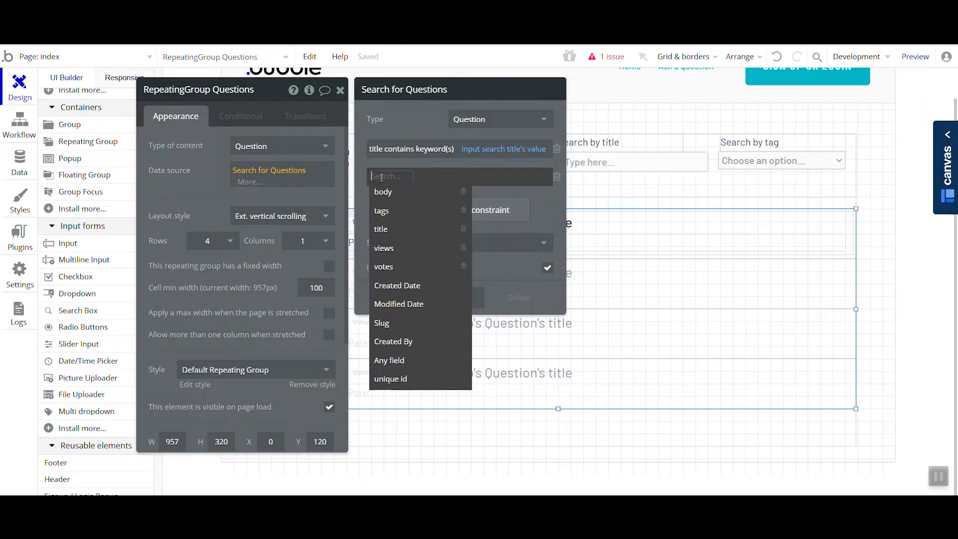
click(392, 211)
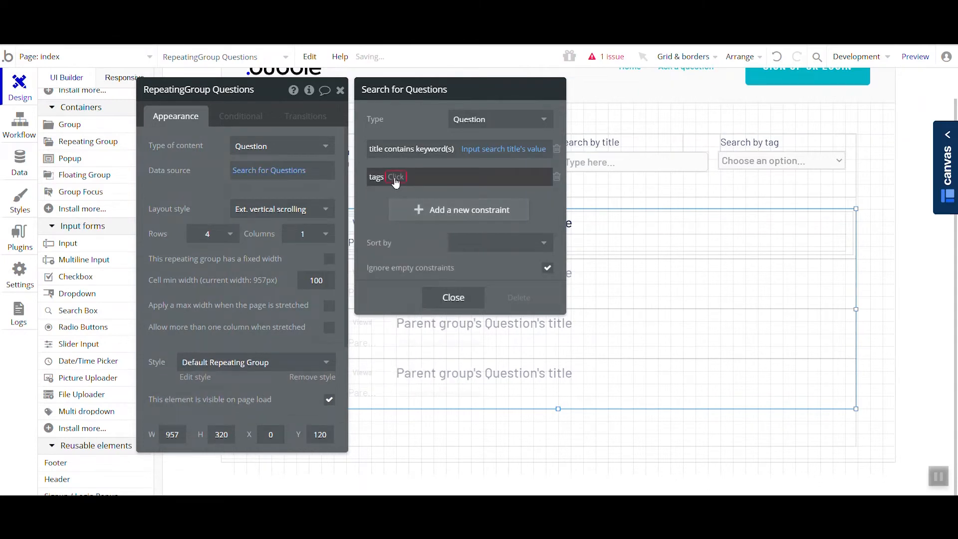
click(395, 178)
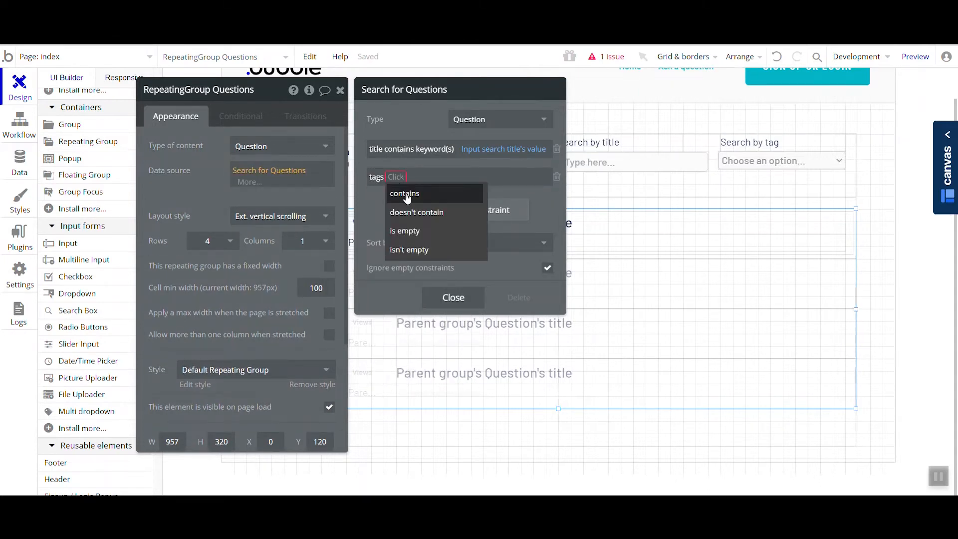
click(408, 194)
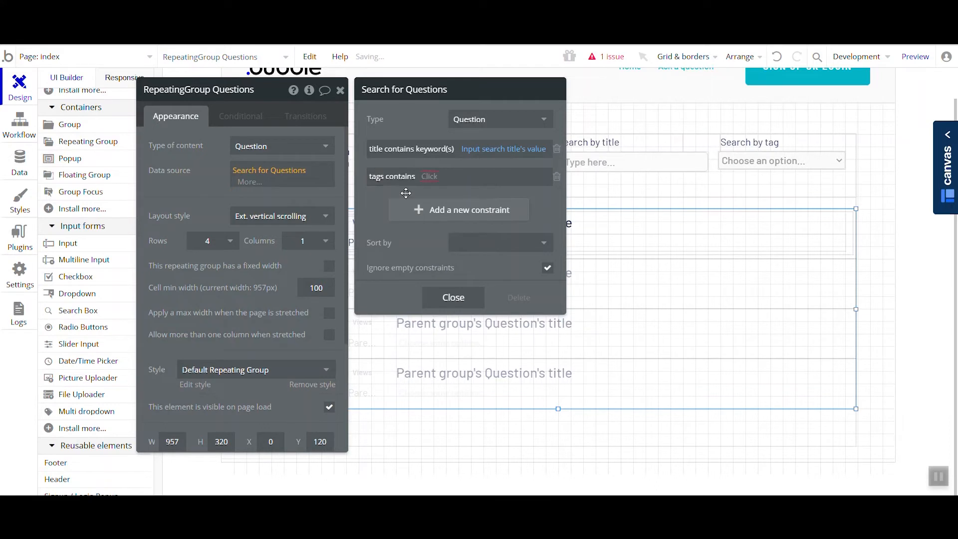
click(432, 181)
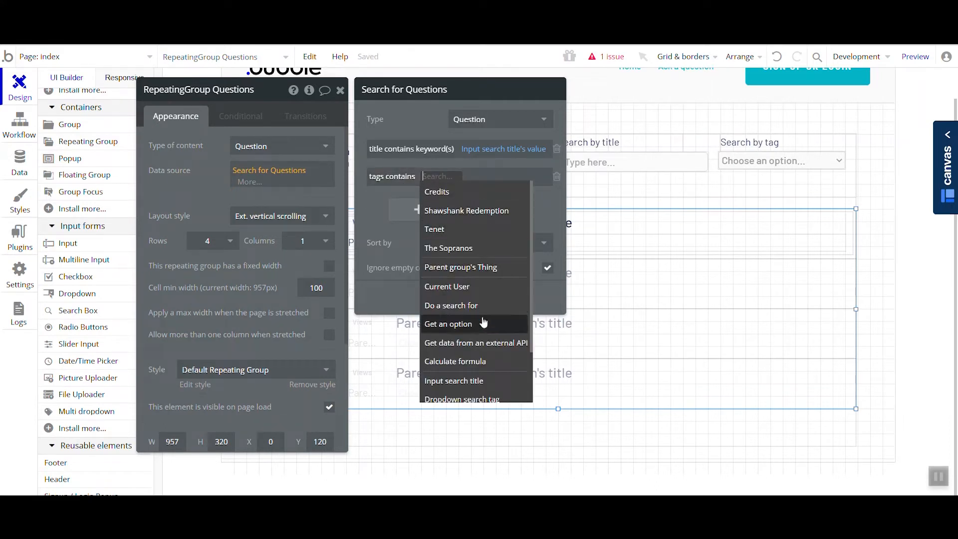
scroll(494, 351, down, 2)
click(487, 336)
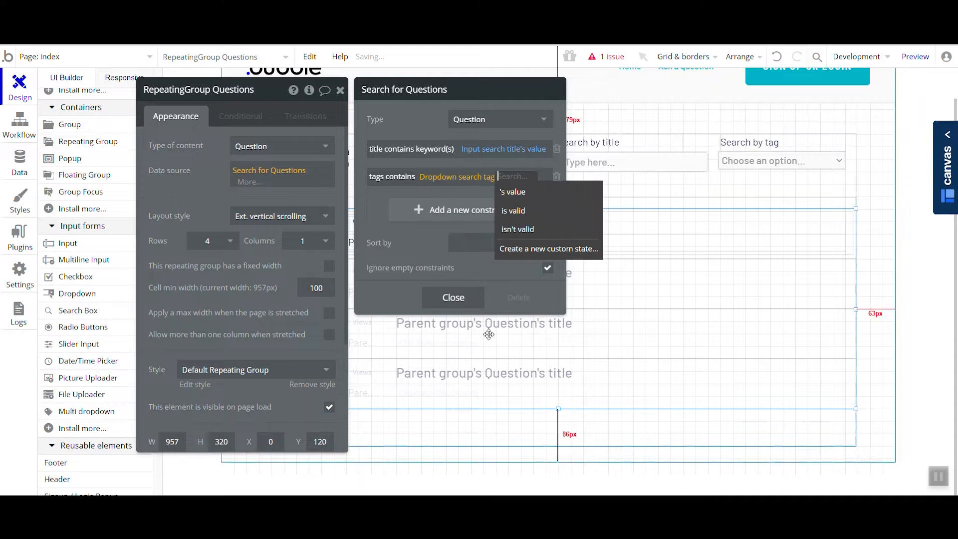
click(519, 193)
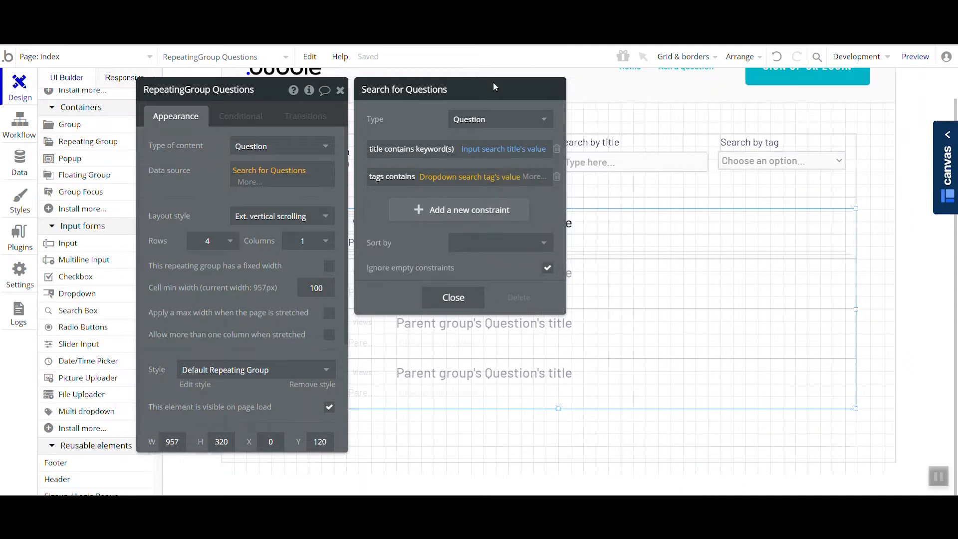
drag(389, 135, 313, 130)
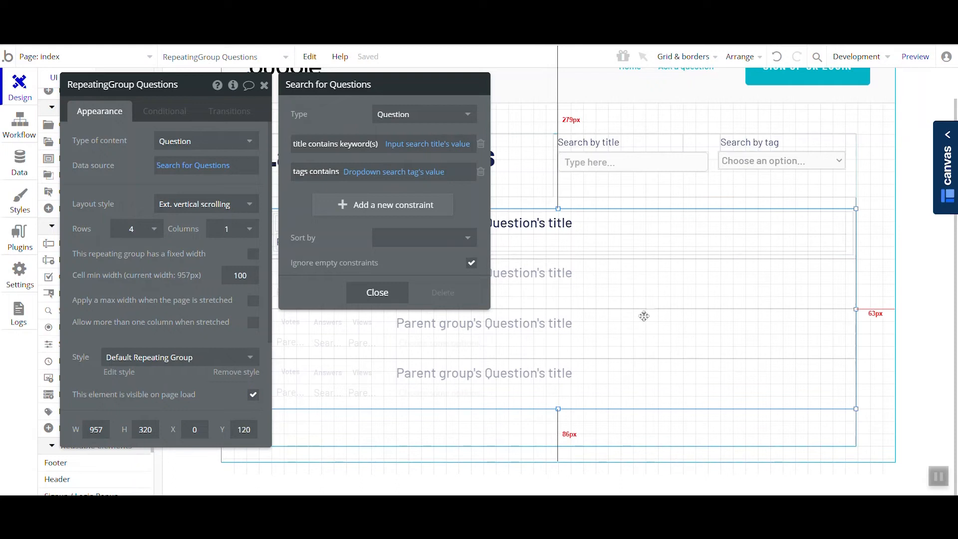
- Switch to the page preview, reload it, and filter the Latest Questions list by the Tenet tag
drag(442, 262, 489, 278)
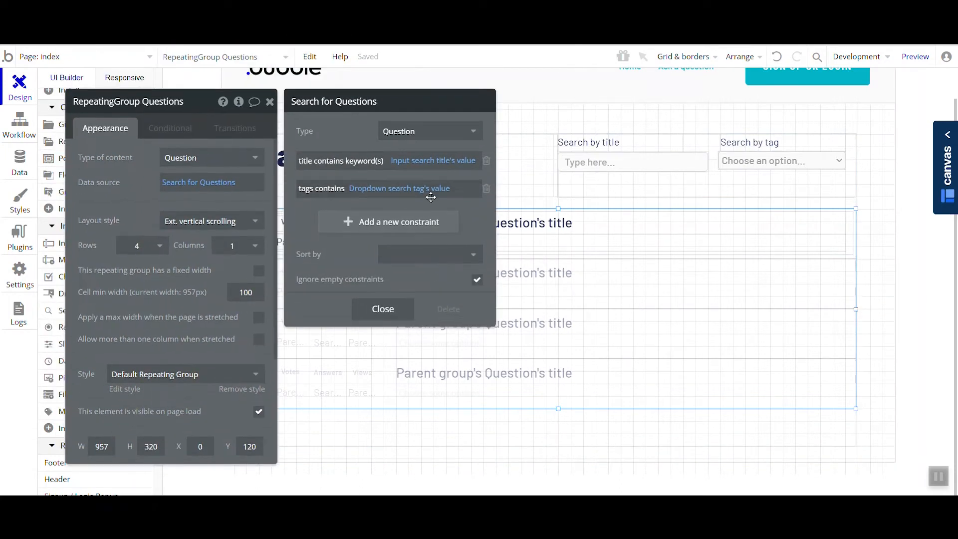
click(399, 39)
click(407, 60)
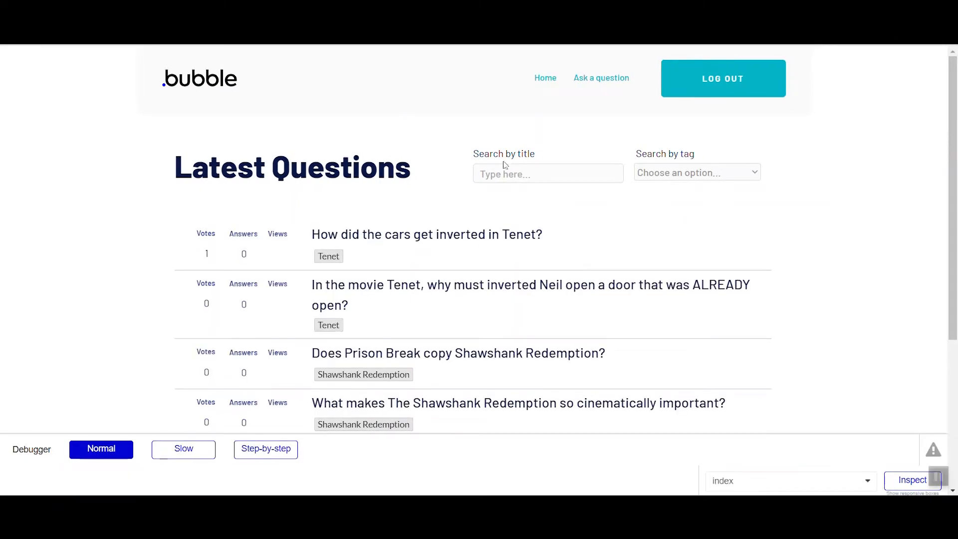
click(648, 173)
click(675, 236)
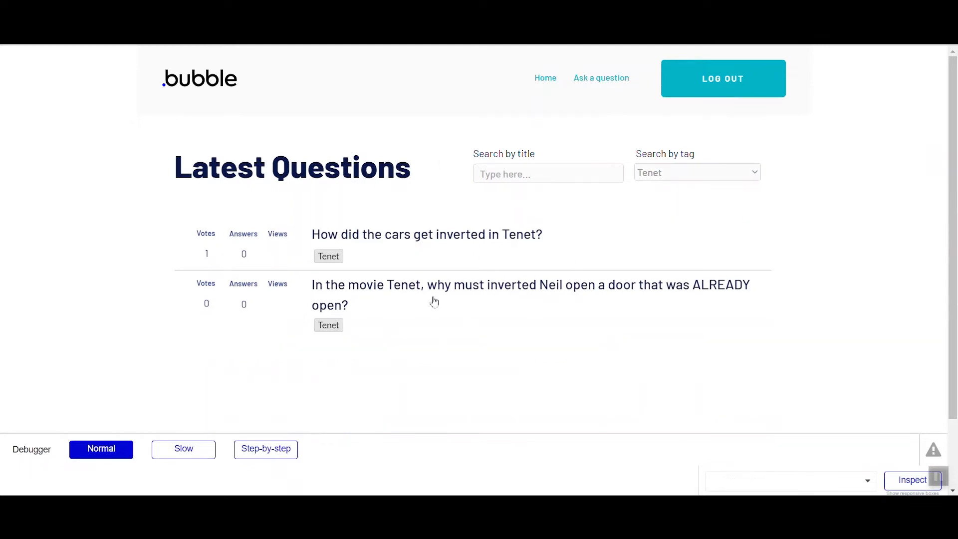
- Search the Tenet-tagged questions by title with the keyword "cars"
click(509, 174)
text(cars)
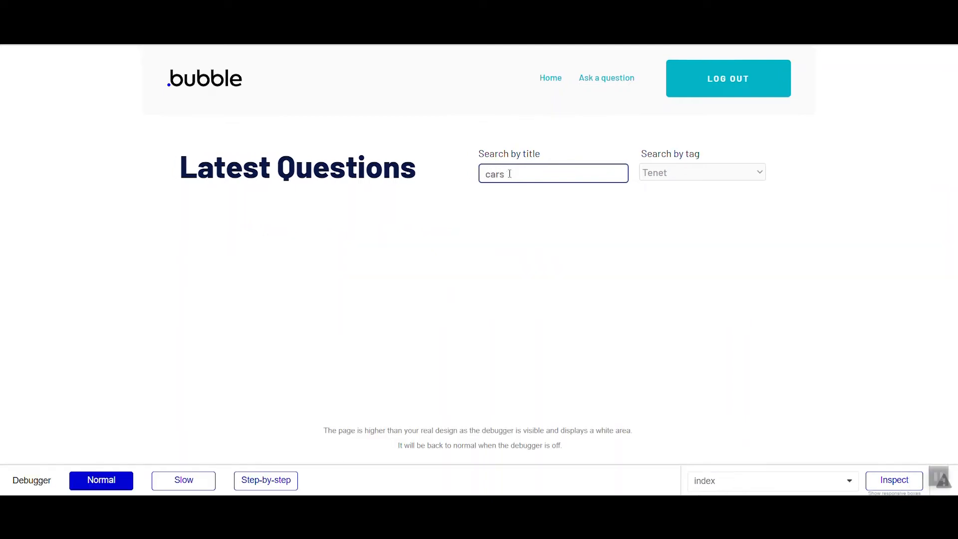
click(523, 150)
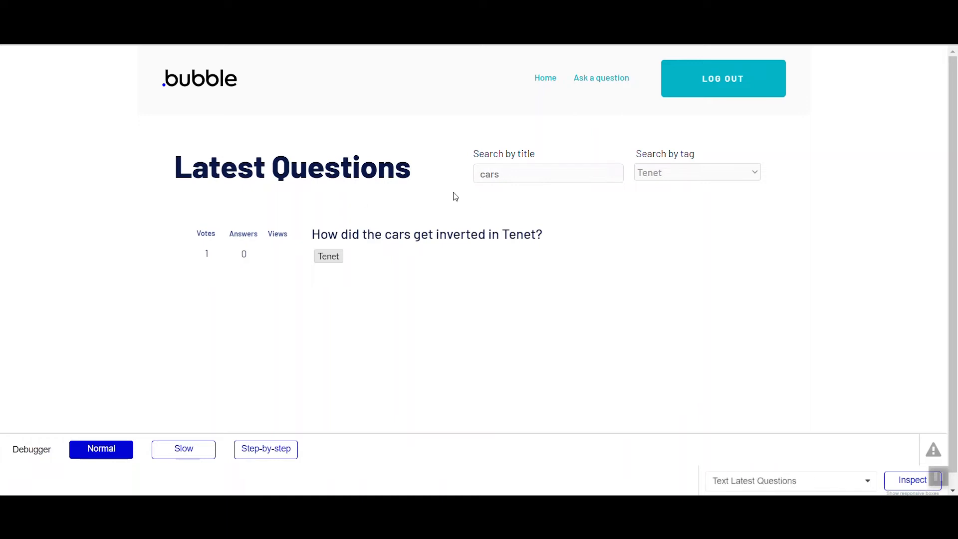
- Replace the title search keyword with "open" while keeping the Tenet tag filter
click(504, 177)
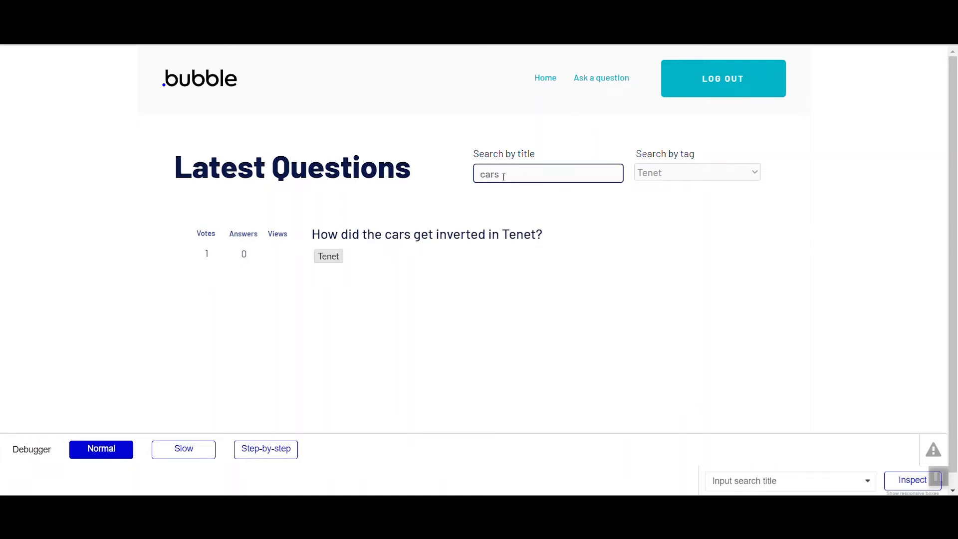
drag(471, 183, 472, 182)
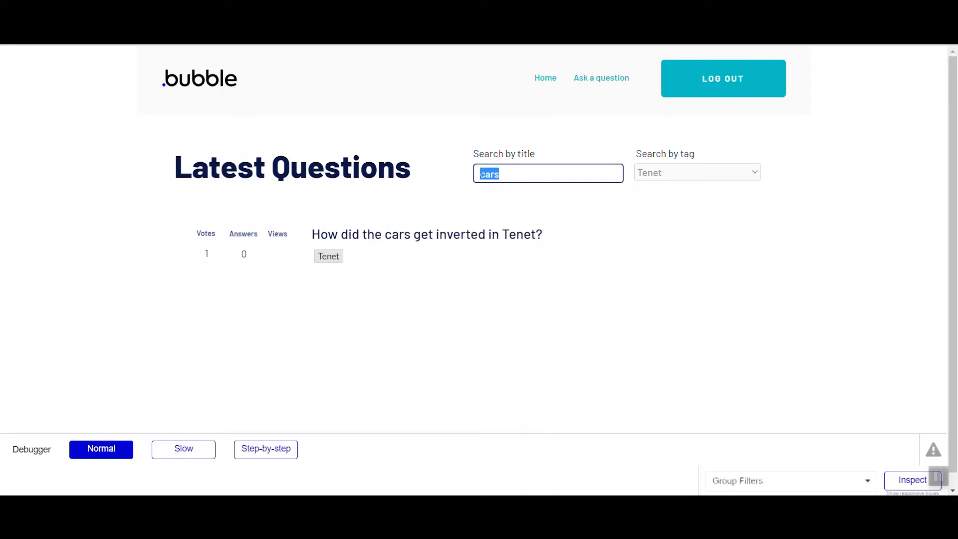
key(BackSpace)
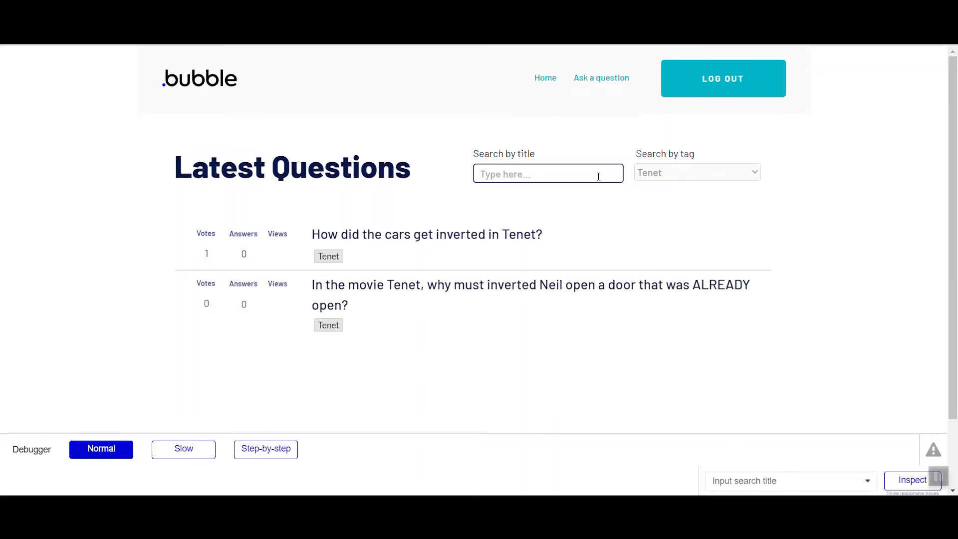
text(open)
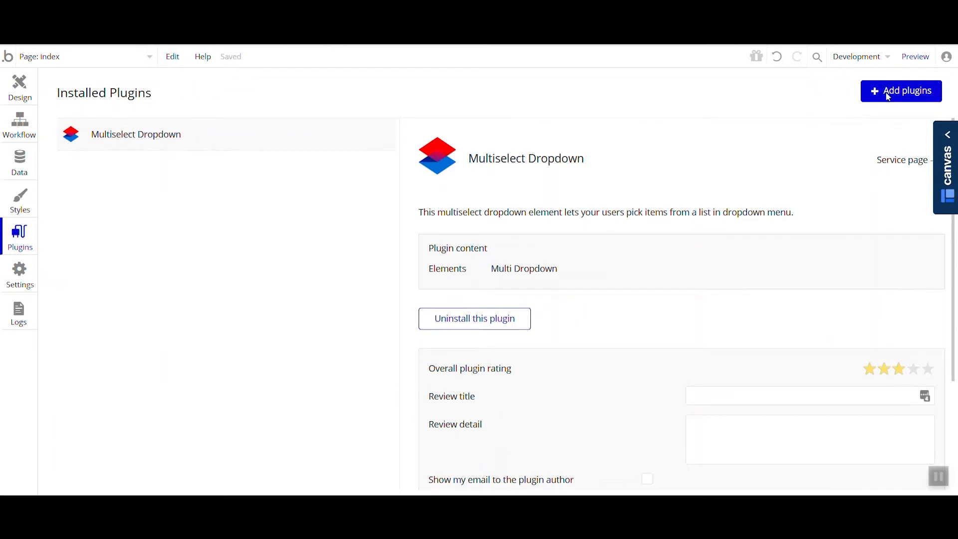
- Search the Bubble plugin library for "search &" and leave it without installing anything
click(888, 96)
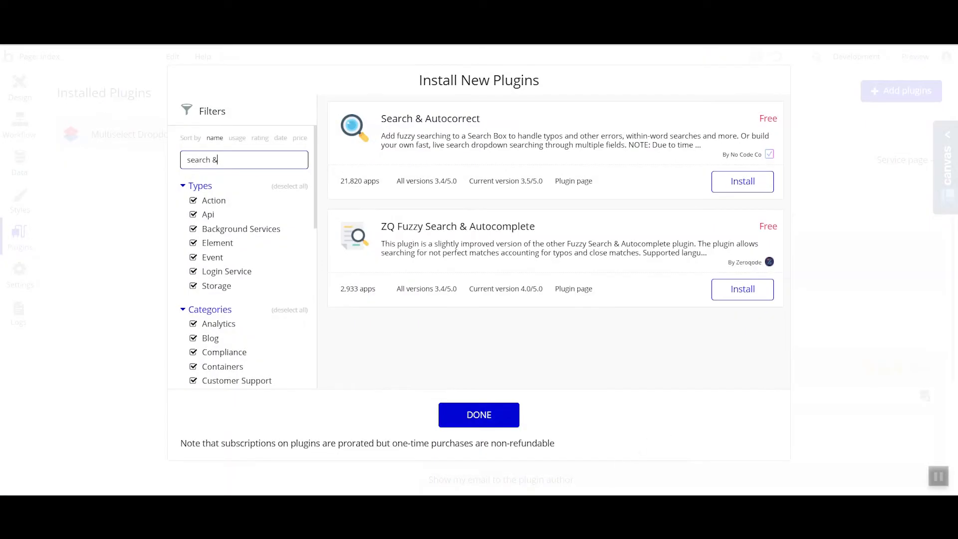
click(493, 421)
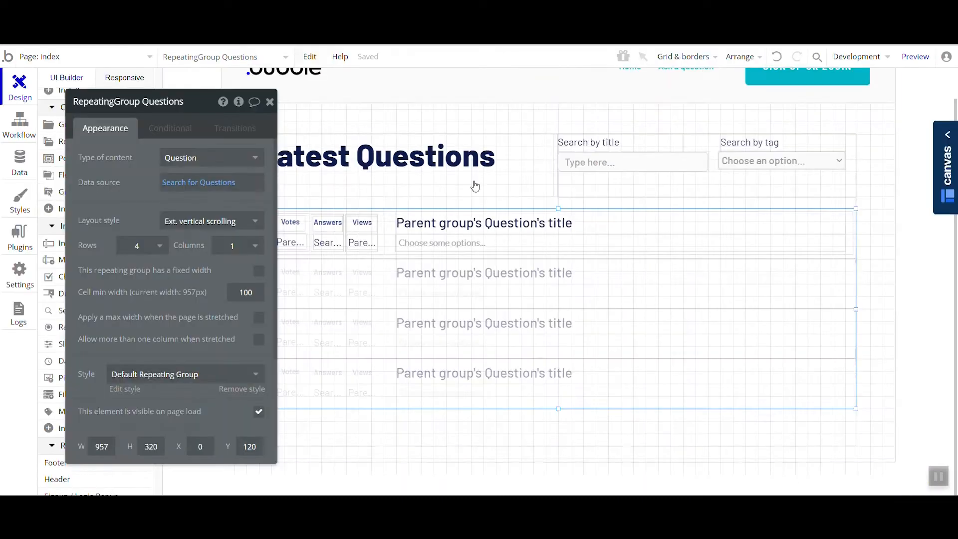
- In the page editor, shift Group Filters left to X 402 and widen it to about 555 px, leaving room beside the tag dropdown
click(539, 170)
drag(552, 165, 509, 165)
click(583, 192)
drag(591, 186, 541, 187)
drag(813, 166, 865, 168)
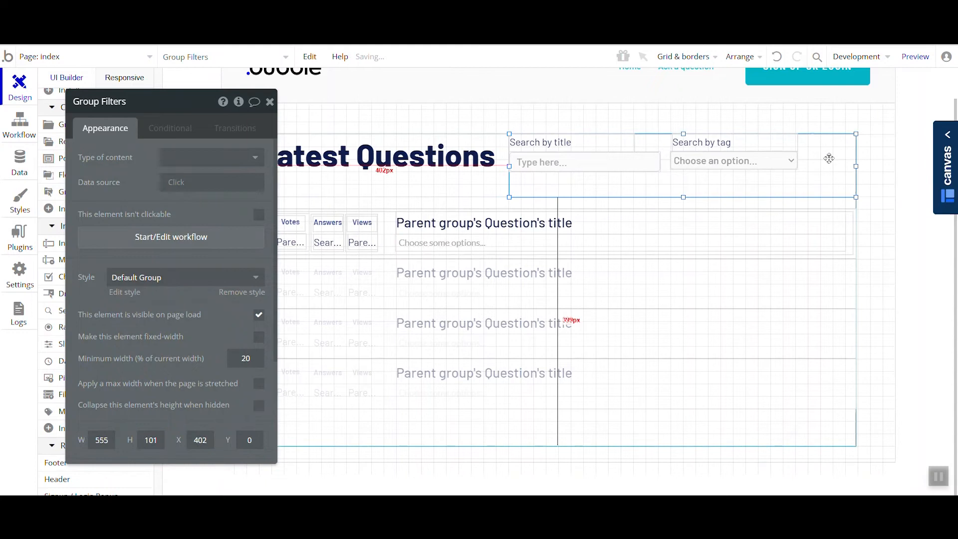
- Draw an icon about 33 by 30 px beside the tag dropdown in Group Filters and choose the filter symbol for it
drag(169, 206, 259, 179)
scroll(79, 227, up, 4)
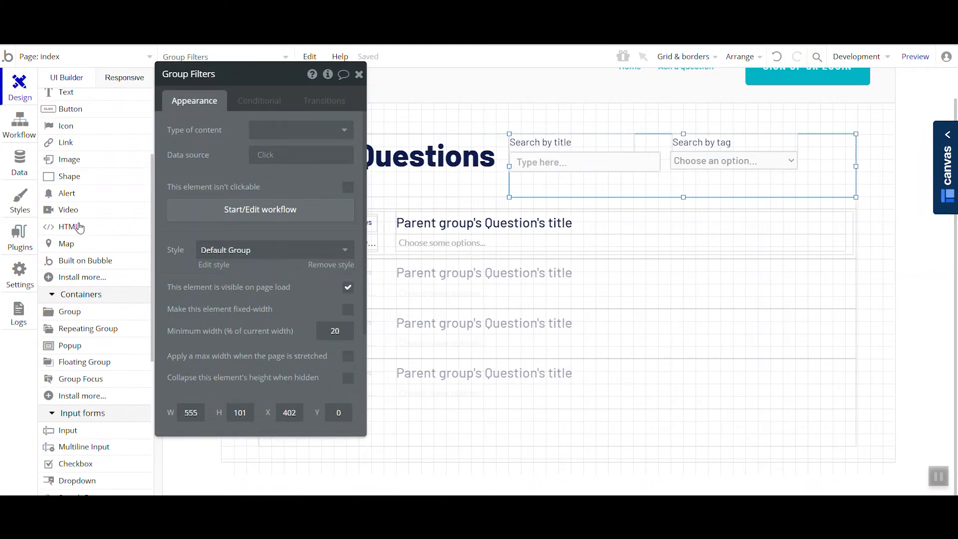
click(70, 130)
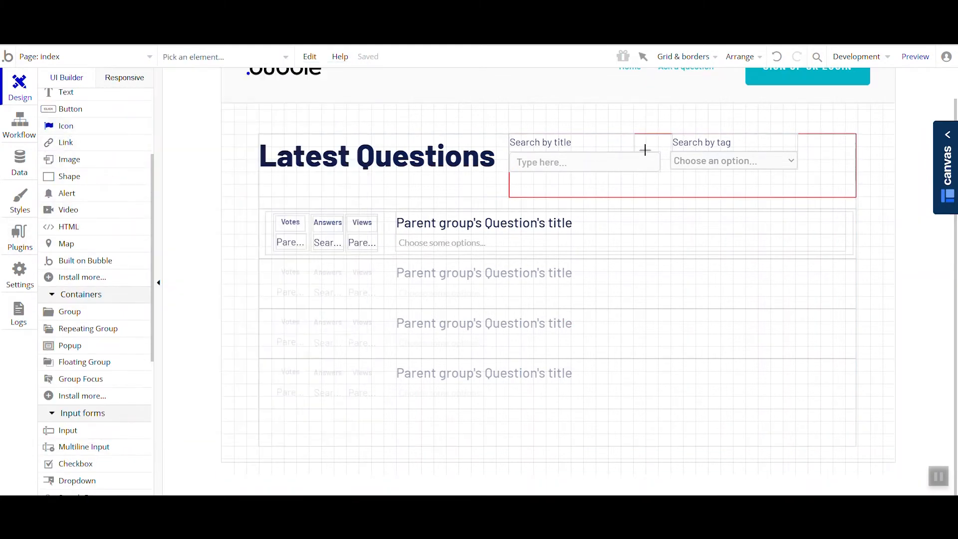
drag(824, 160, 824, 161)
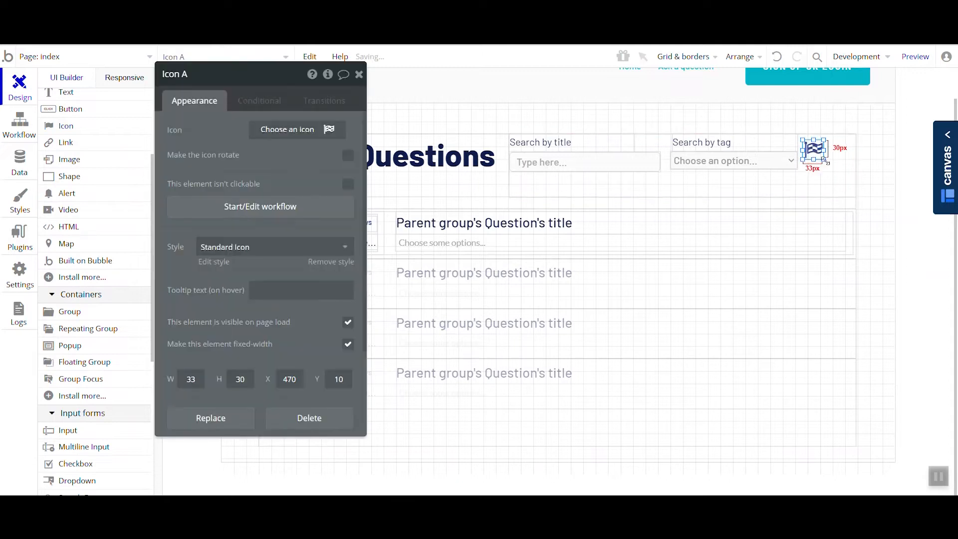
click(288, 130)
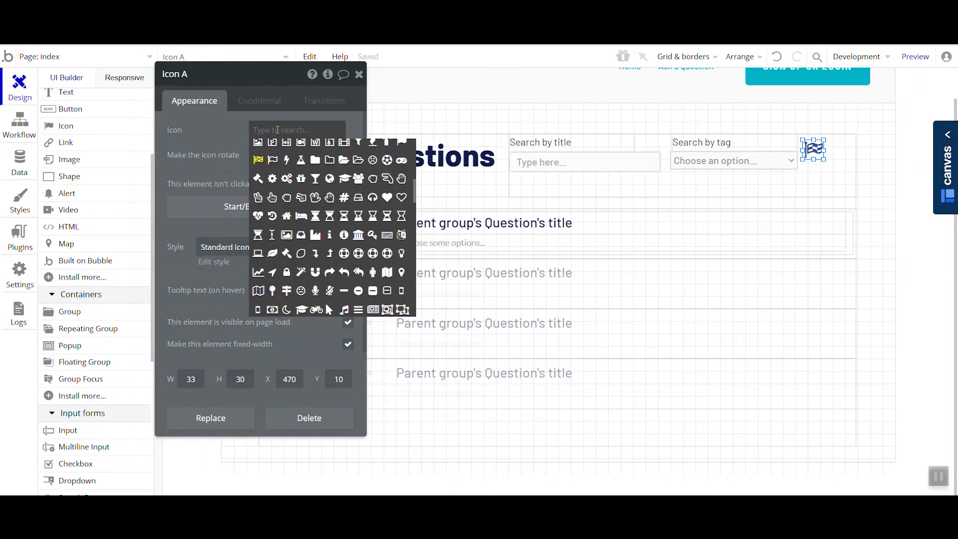
text(filt)
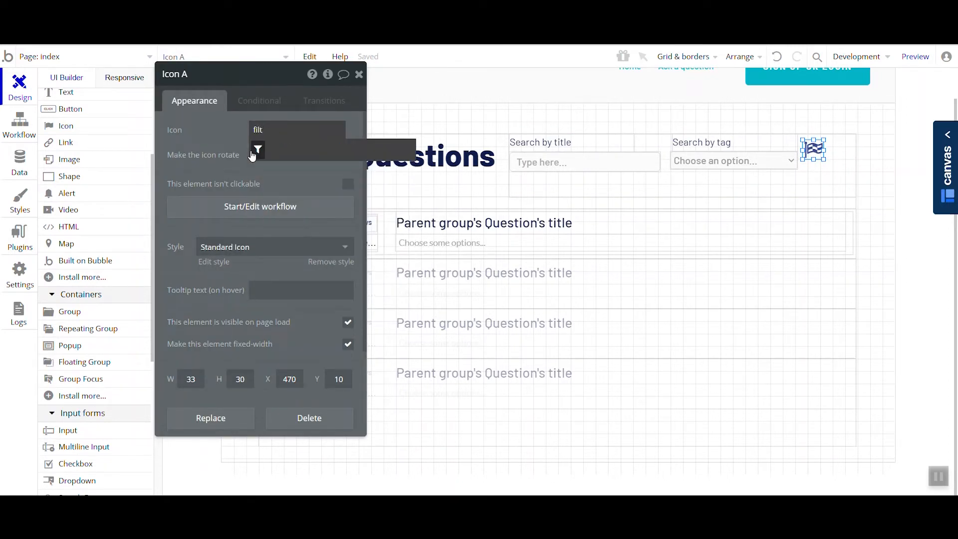
click(258, 151)
drag(266, 158, 297, 182)
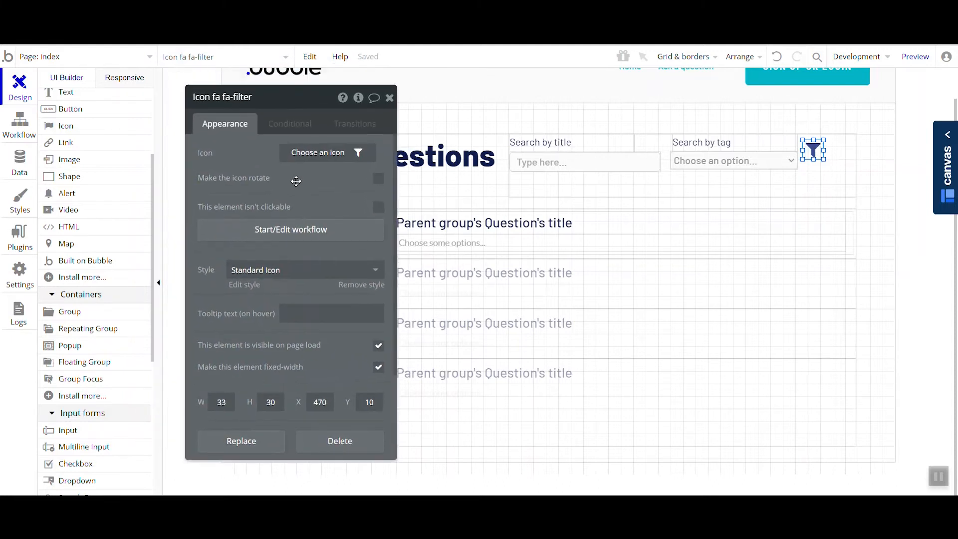
- Make the filter icon not visible on page load and give it a condition for when Input search title's value is not empty
click(379, 346)
click(292, 128)
click(278, 155)
click(237, 153)
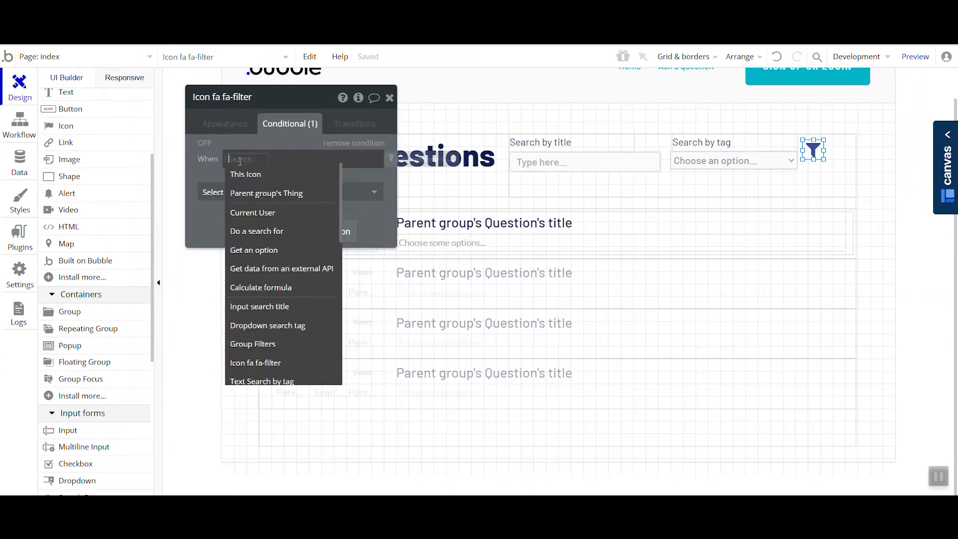
scroll(280, 264, down, 2)
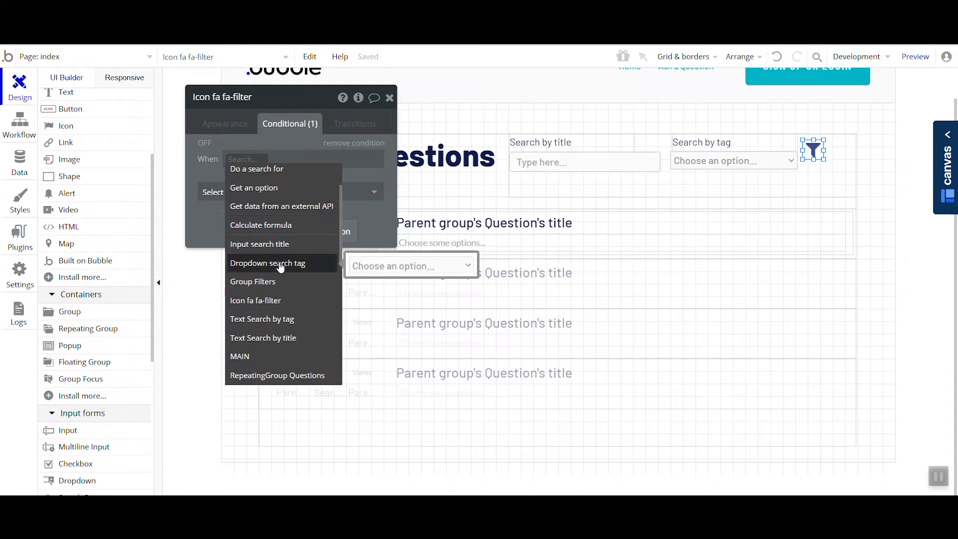
click(274, 246)
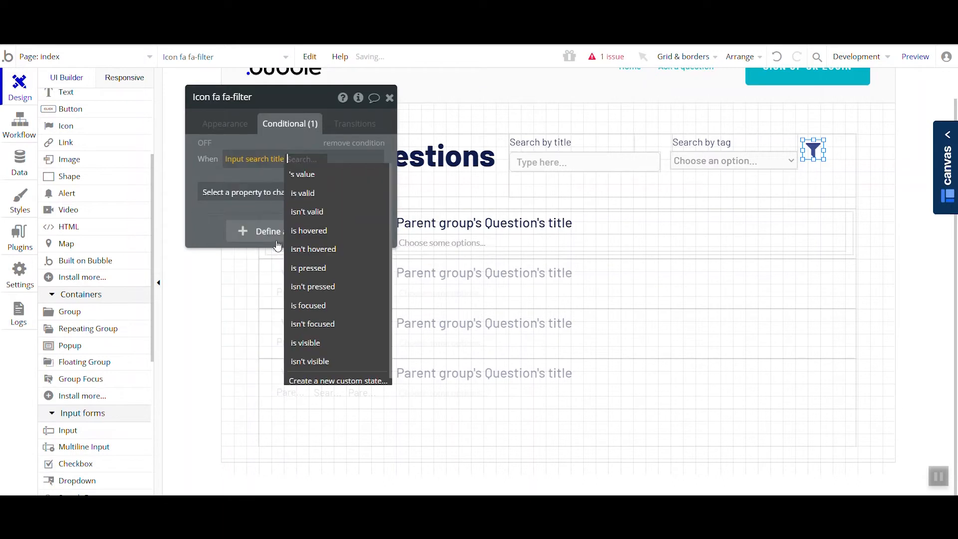
click(305, 174)
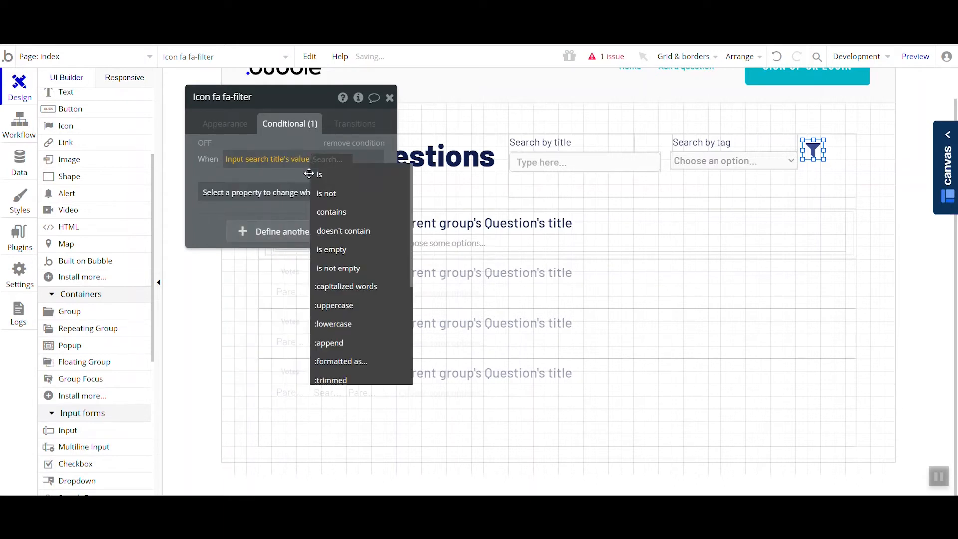
click(344, 268)
- Extend the icon's condition with "or Dropdown search tag's value is not empty" and make the element visible when it is true
click(235, 171)
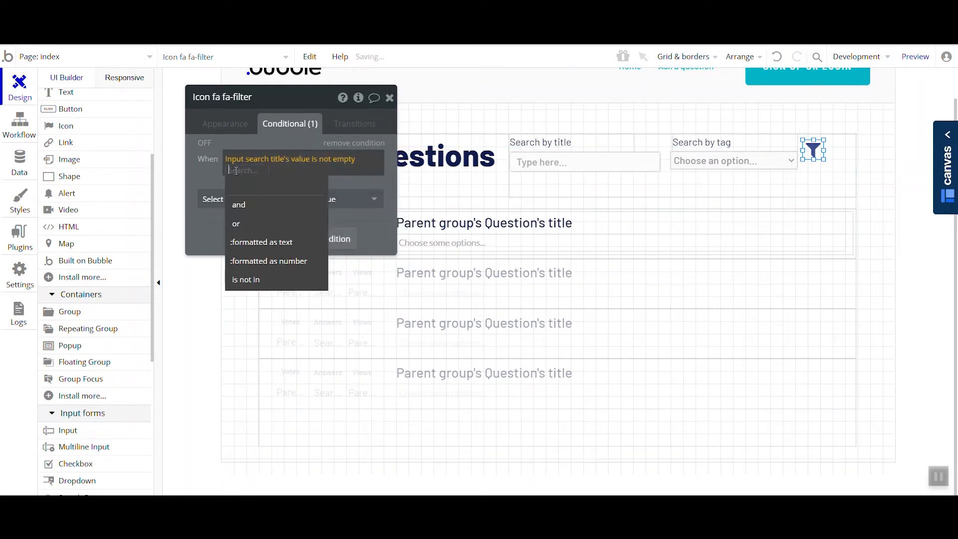
click(247, 222)
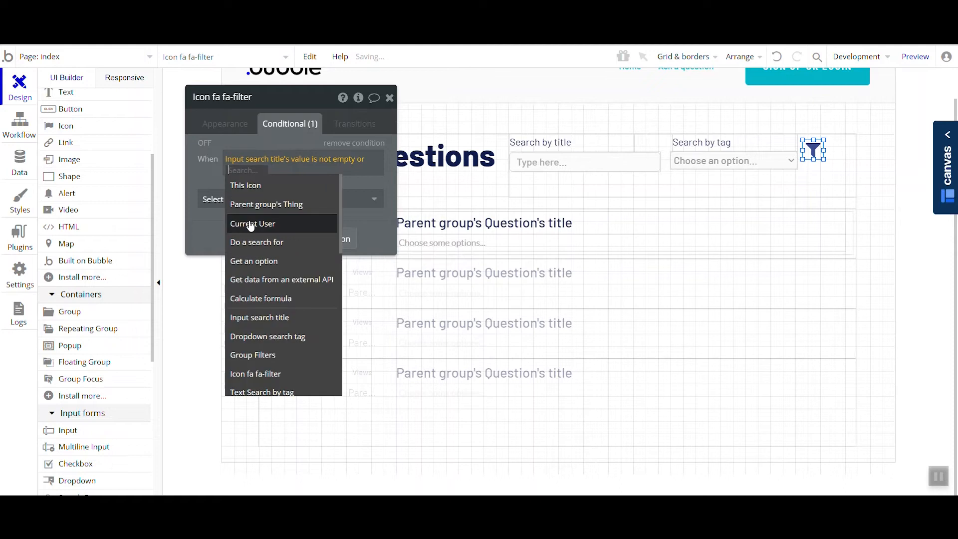
click(273, 335)
click(319, 187)
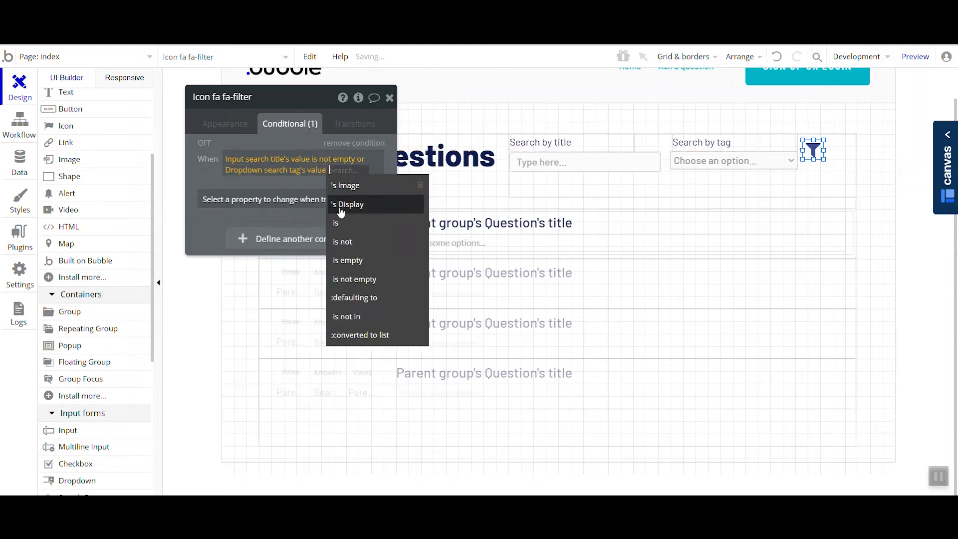
click(369, 279)
click(325, 200)
click(298, 239)
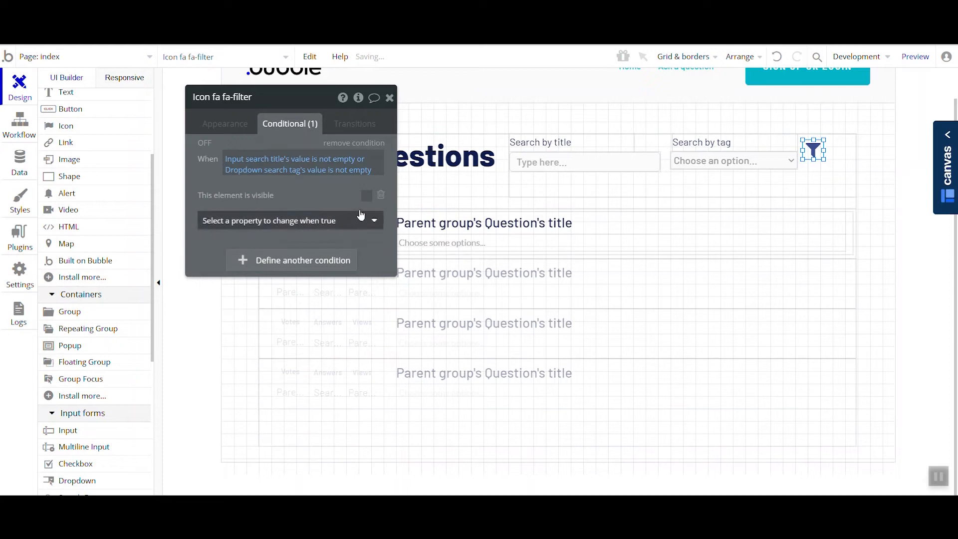
click(366, 197)
- Switch to the page preview, refresh it, and filter the questions by the tag The Sopranos to test the icon's visibility
click(397, 10)
click(397, 67)
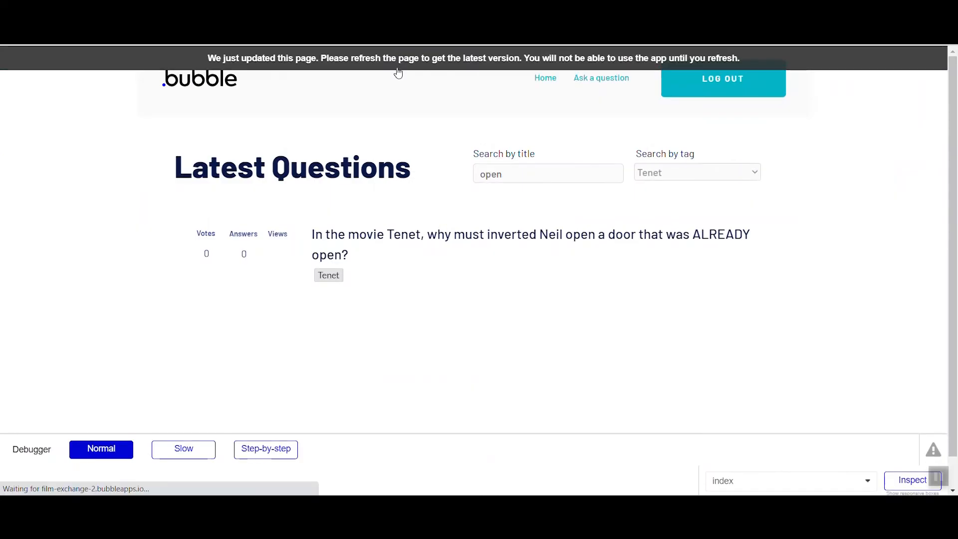
click(653, 172)
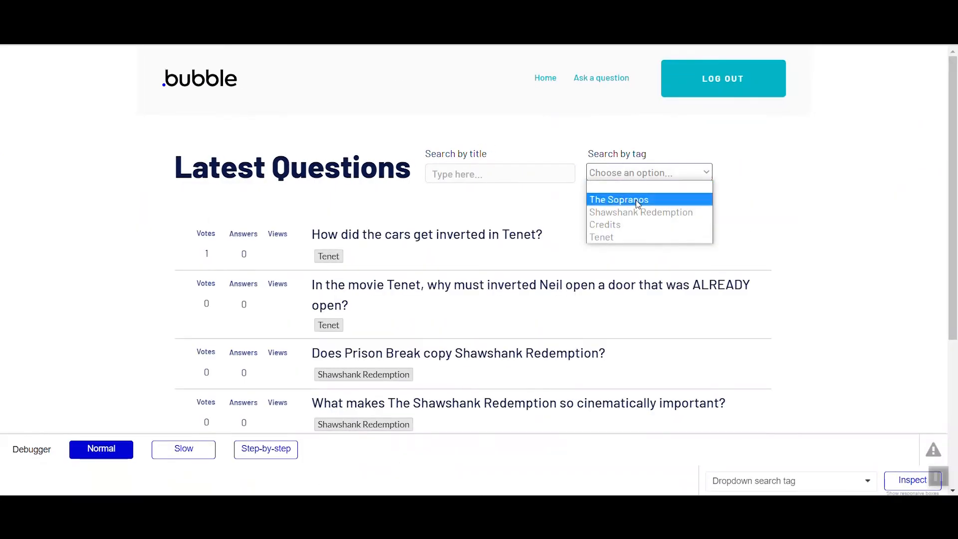
click(639, 198)
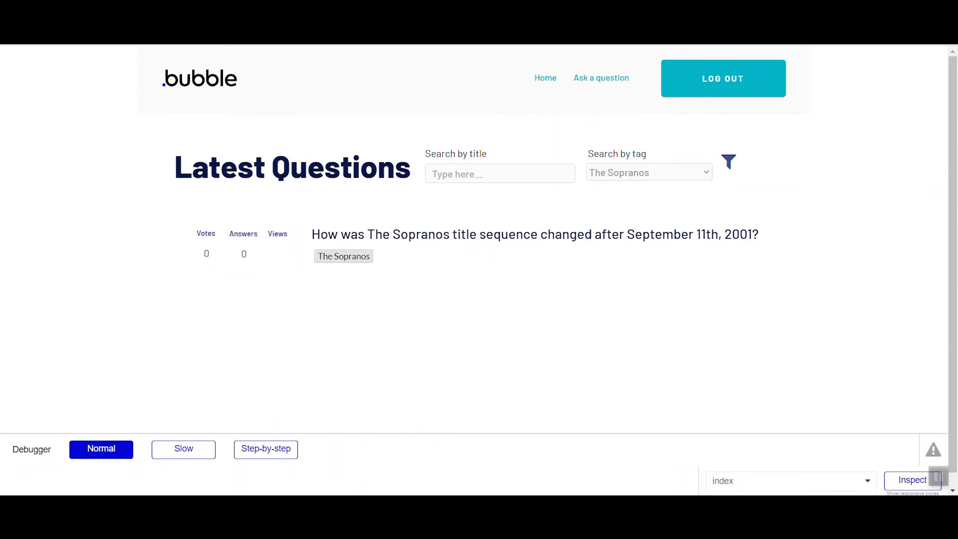
- Return to the editor and create a workflow that runs when the filter icon is clicked
click(290, 10)
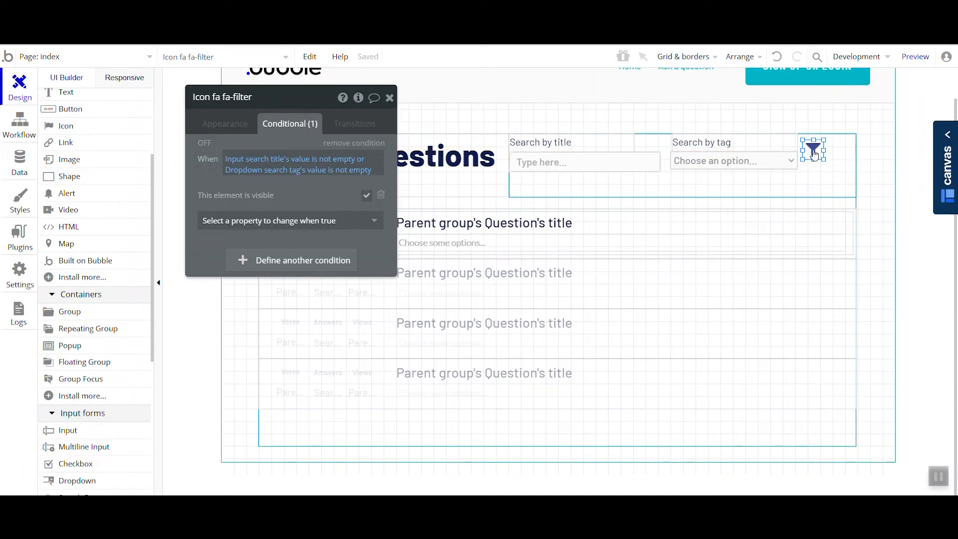
click(224, 123)
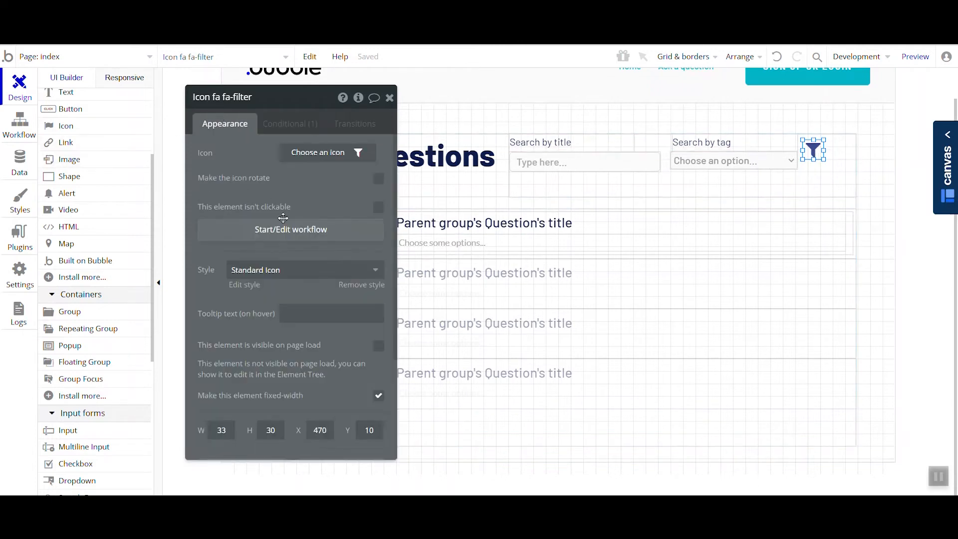
click(284, 226)
drag(256, 141, 516, 209)
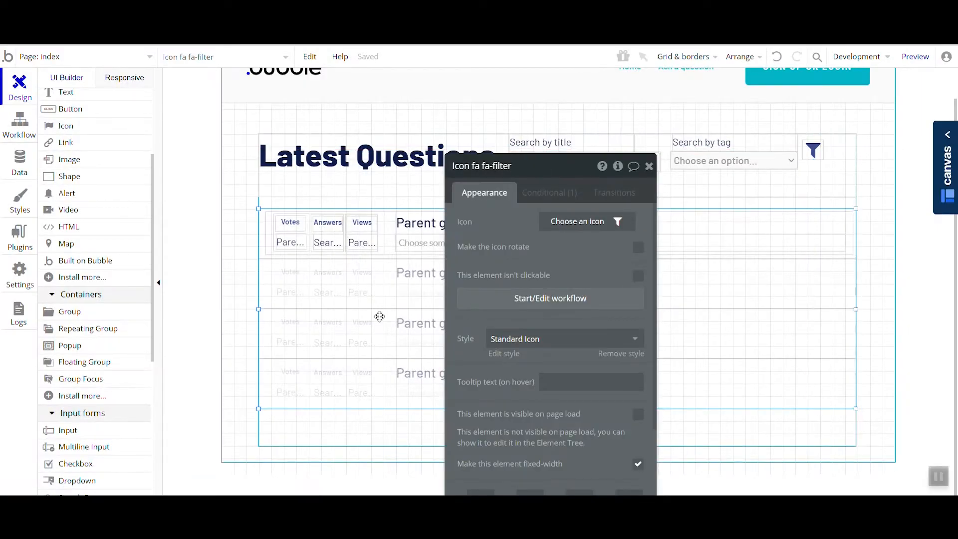
- In the filter icon's click workflow, add a Display list action targeting RepeatingGroup Questions
click(393, 309)
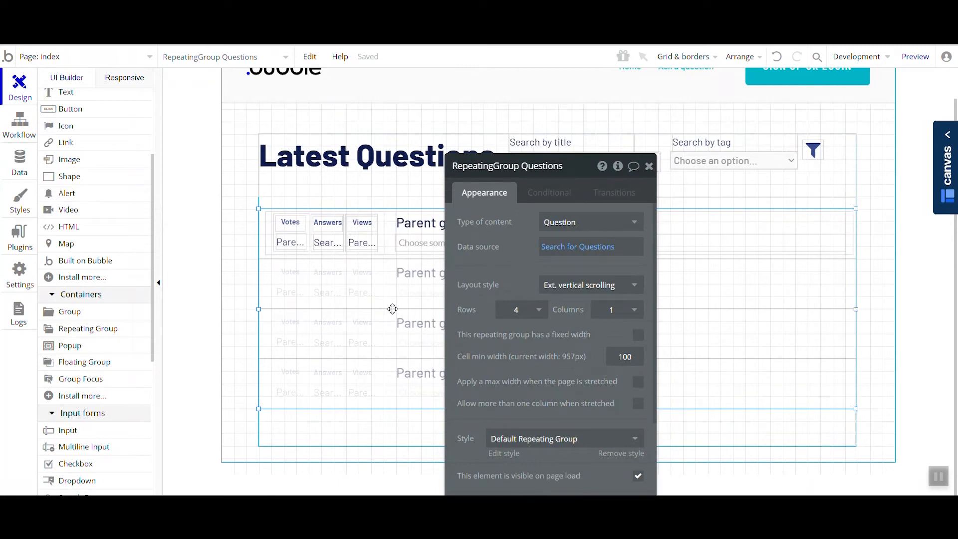
click(30, 137)
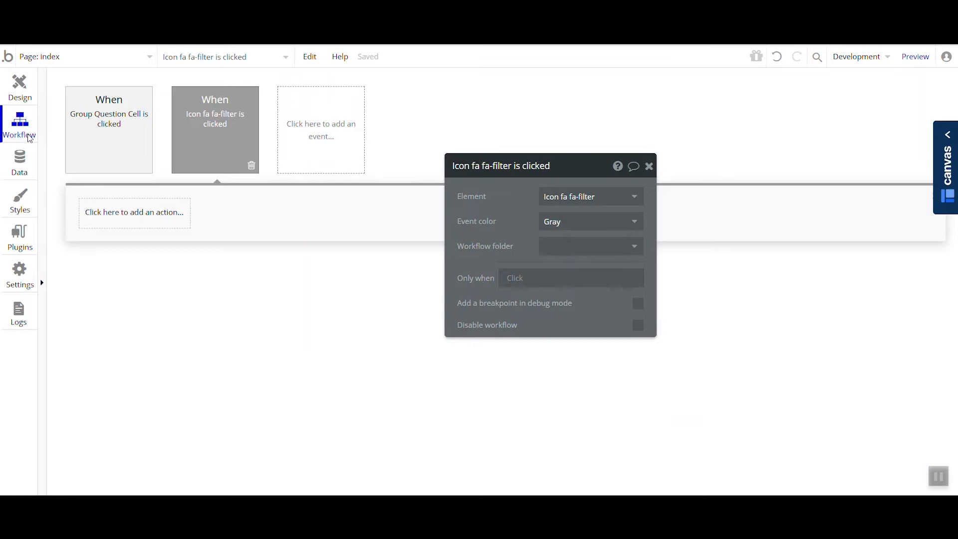
click(107, 217)
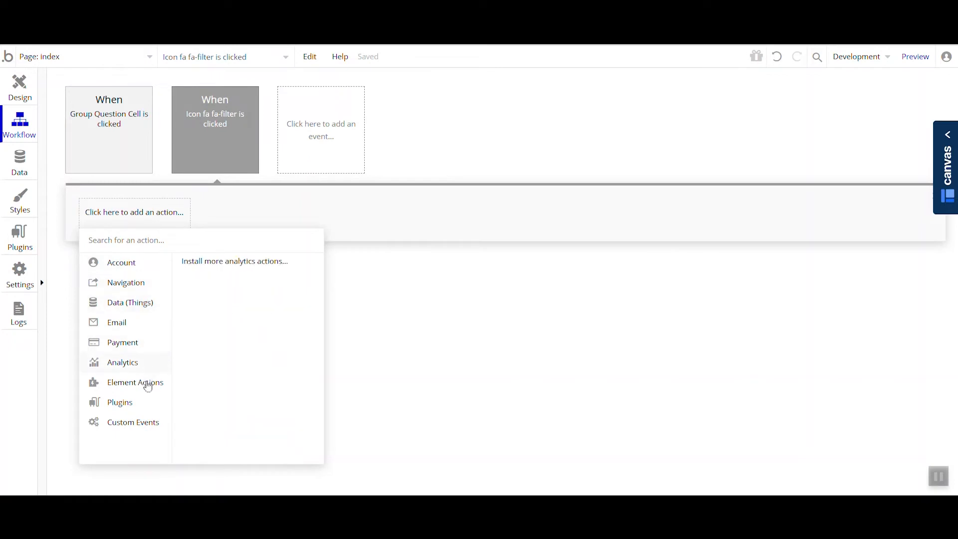
mouse_move(157, 392)
click(210, 390)
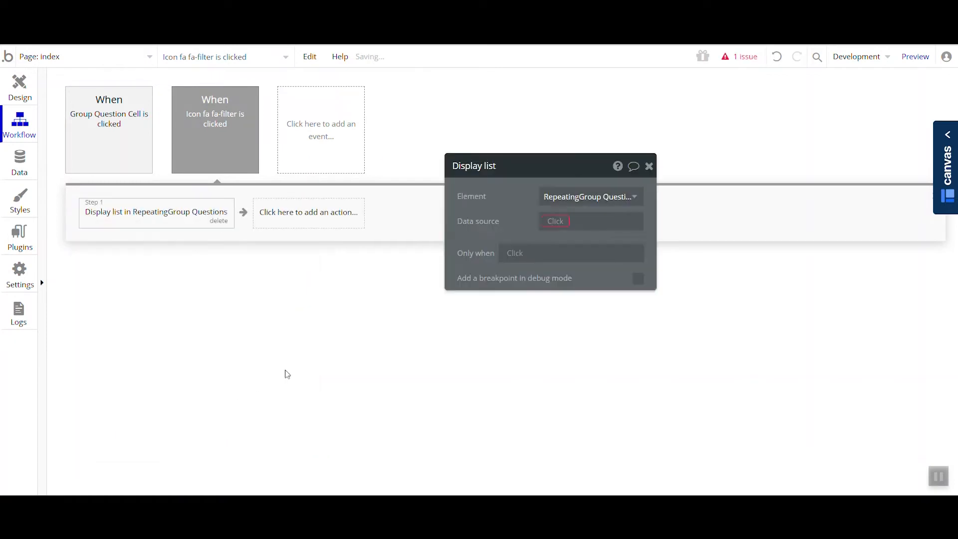
- Set the Display list action's data source to a search for Question and start adding a constraint
click(521, 248)
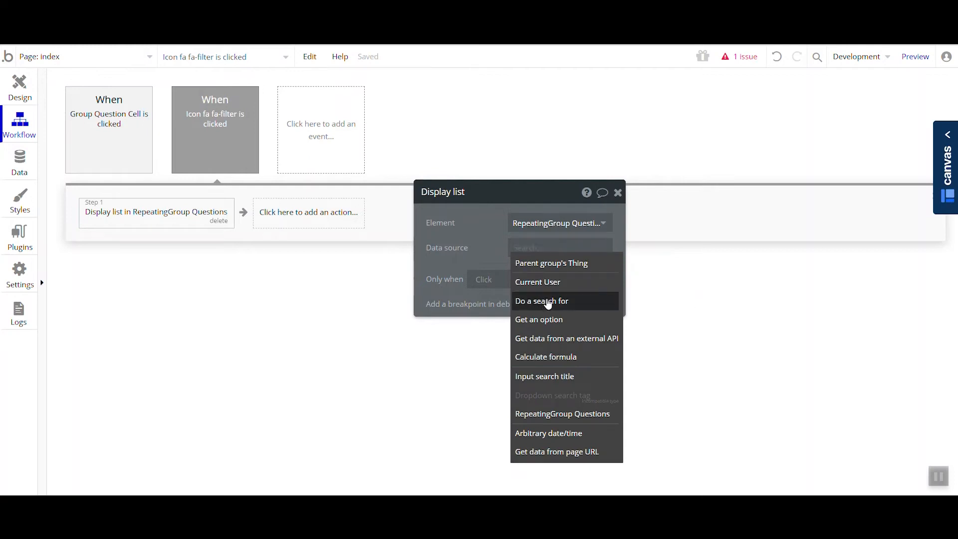
click(548, 302)
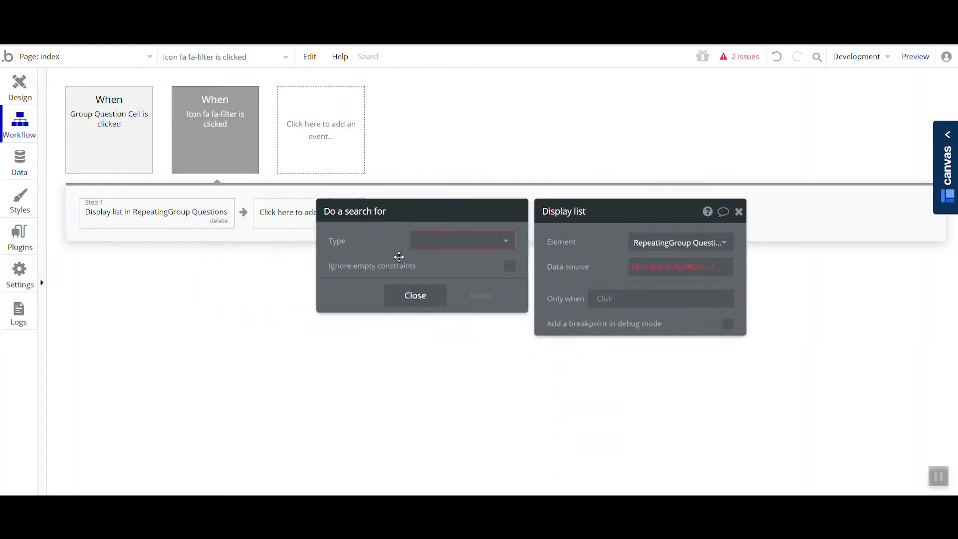
click(445, 218)
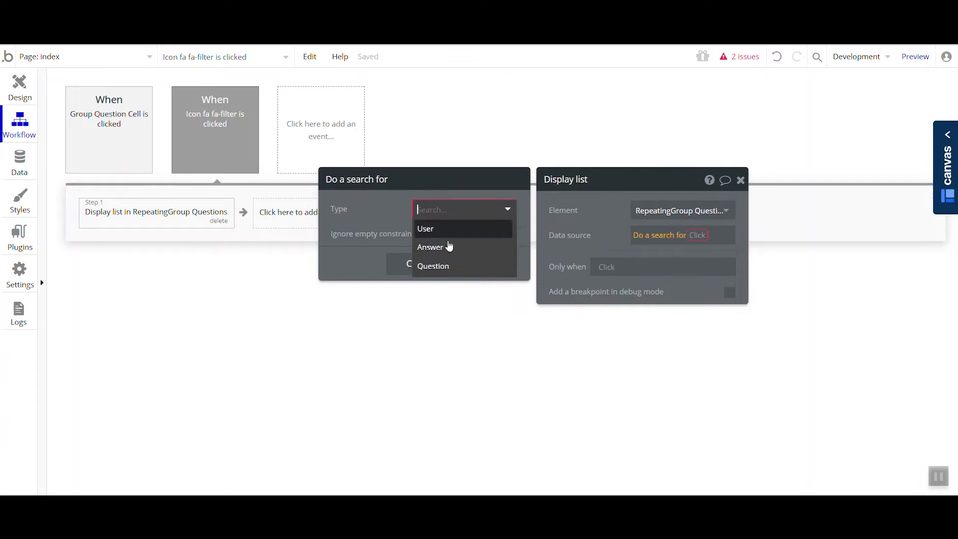
click(455, 271)
click(396, 244)
click(384, 242)
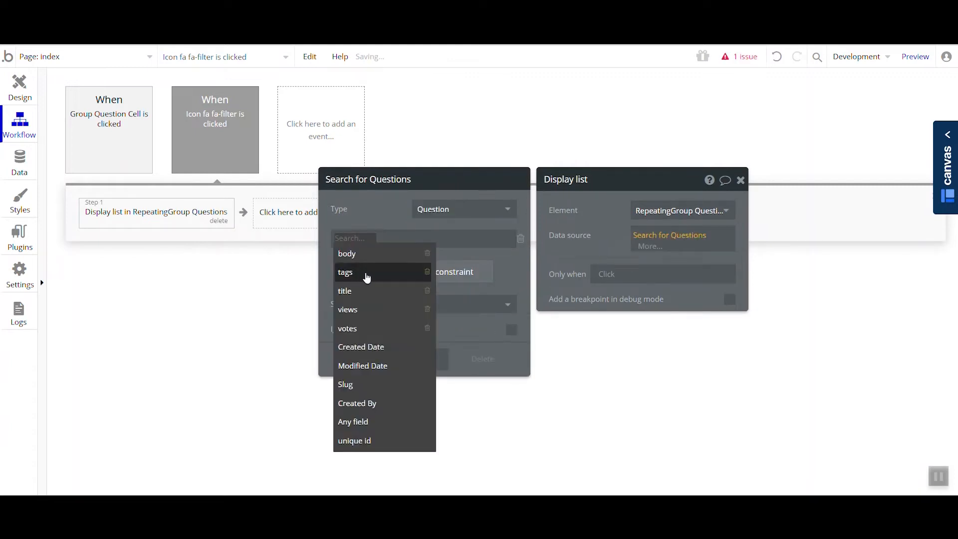
- Copy the data source expression from RepeatingGroup Questions, paste it into the Display list action's data source, and review its constraints
click(20, 89)
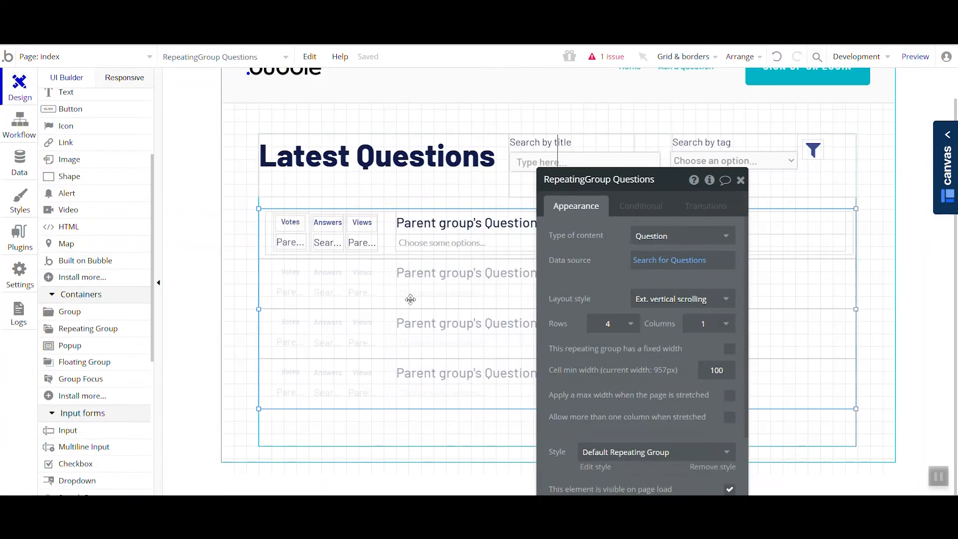
click(516, 248)
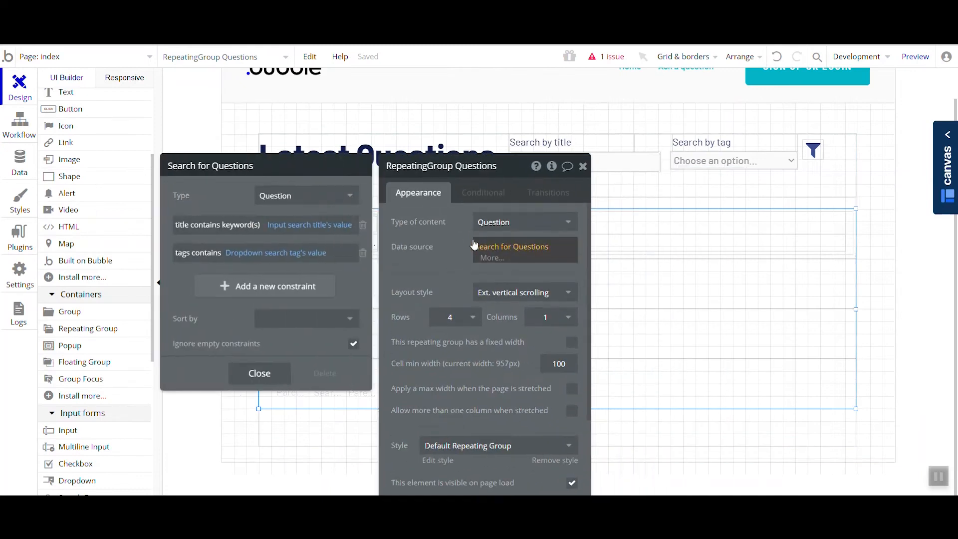
right_click(514, 249)
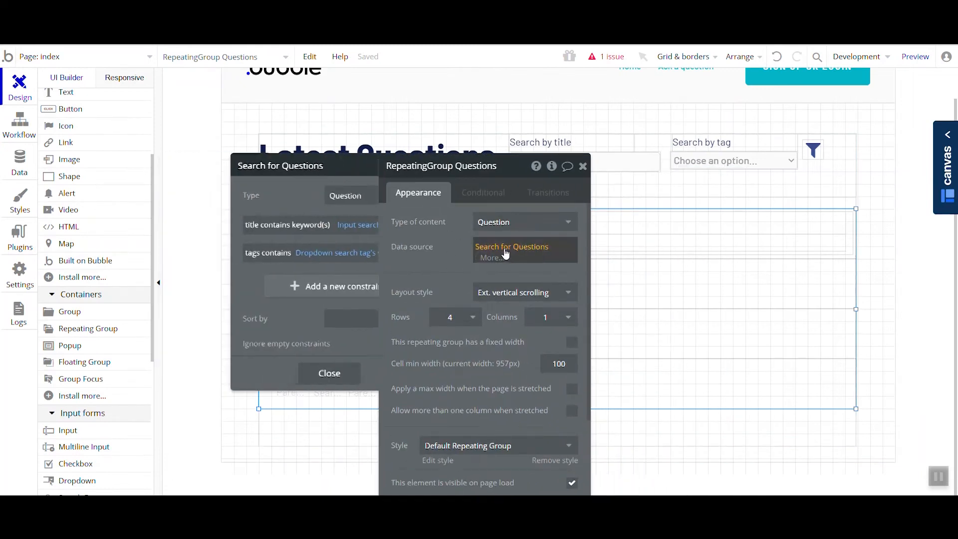
click(576, 216)
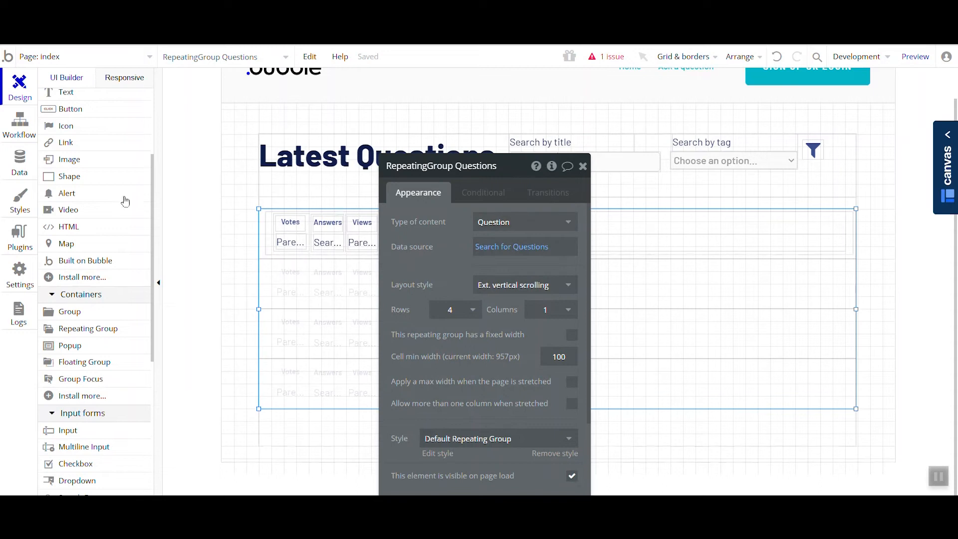
click(22, 136)
right_click(488, 228)
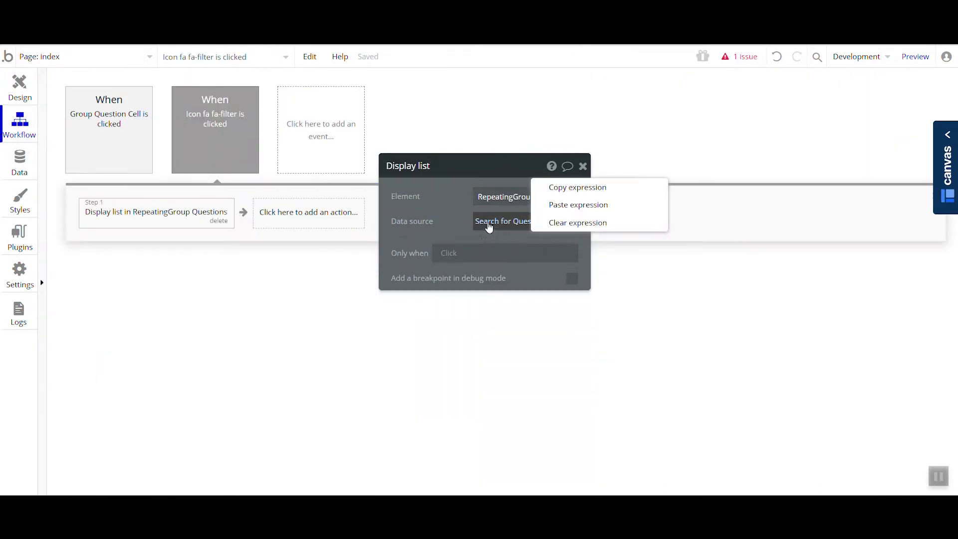
click(563, 205)
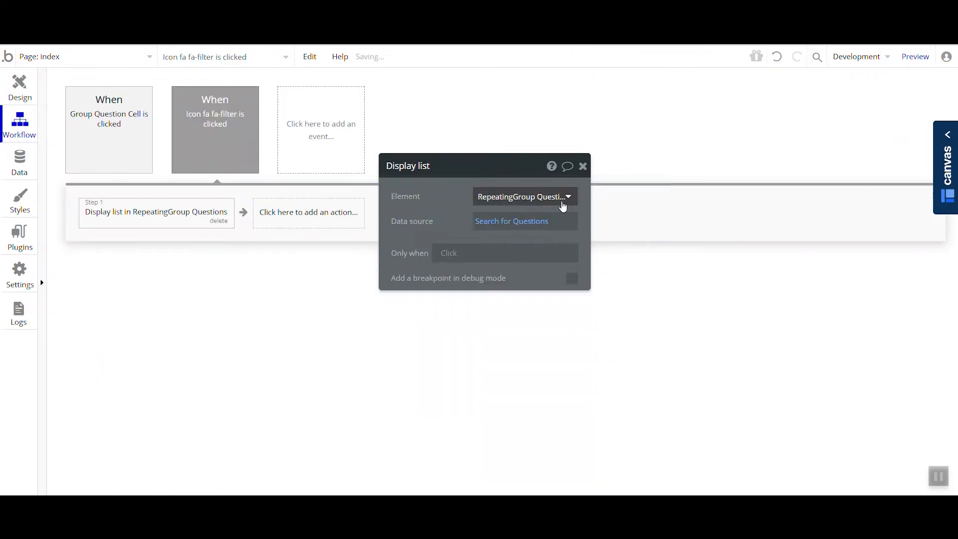
click(507, 229)
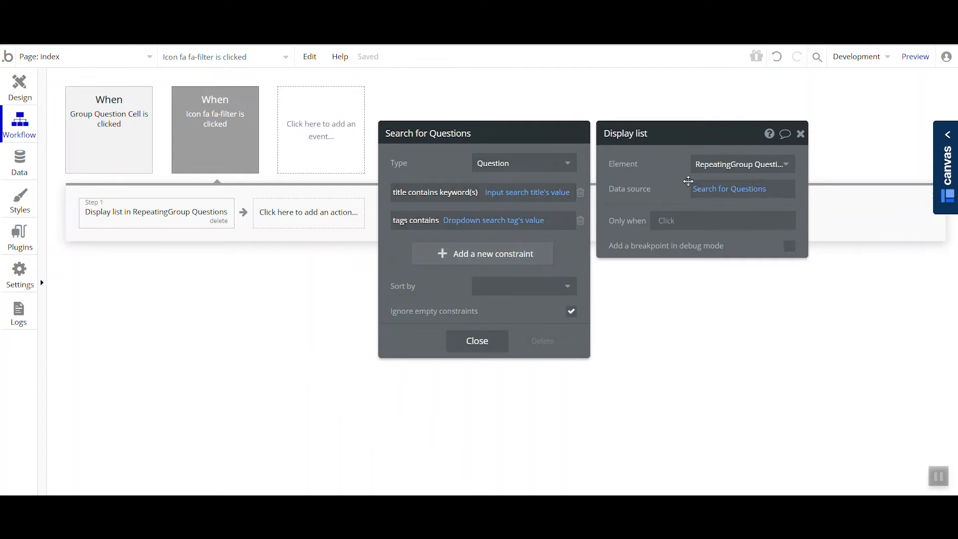
- Delete the title and tags constraints from RepeatingGroup Questions' own data source search
click(17, 89)
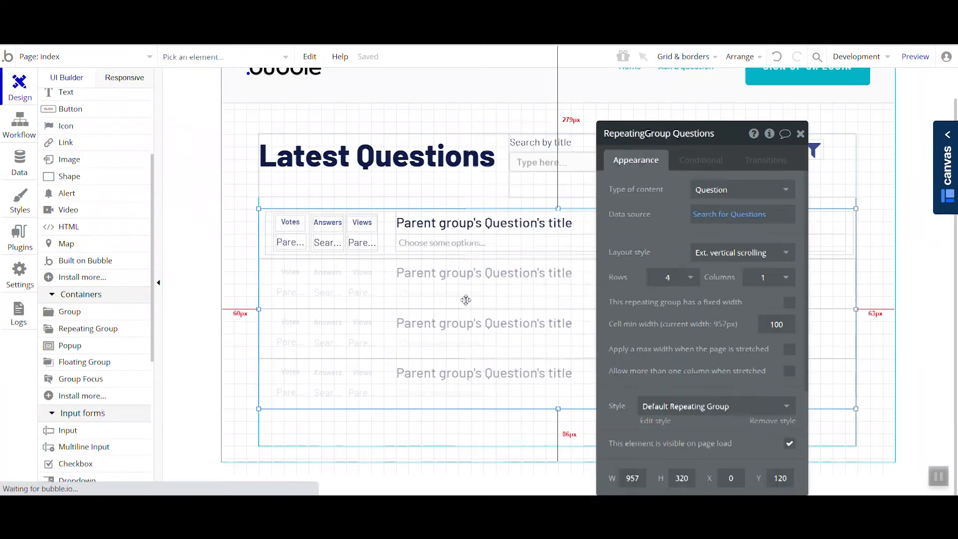
click(726, 214)
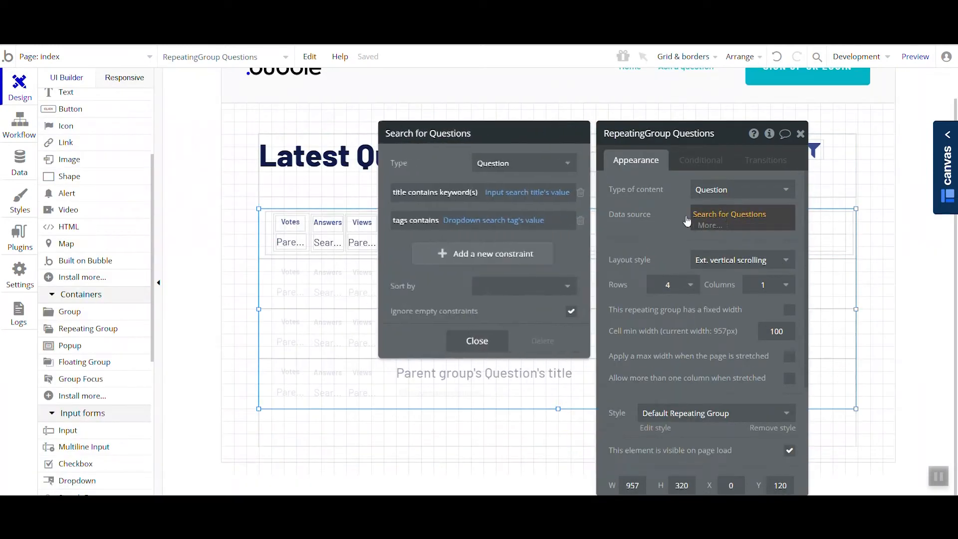
click(580, 195)
click(580, 195)
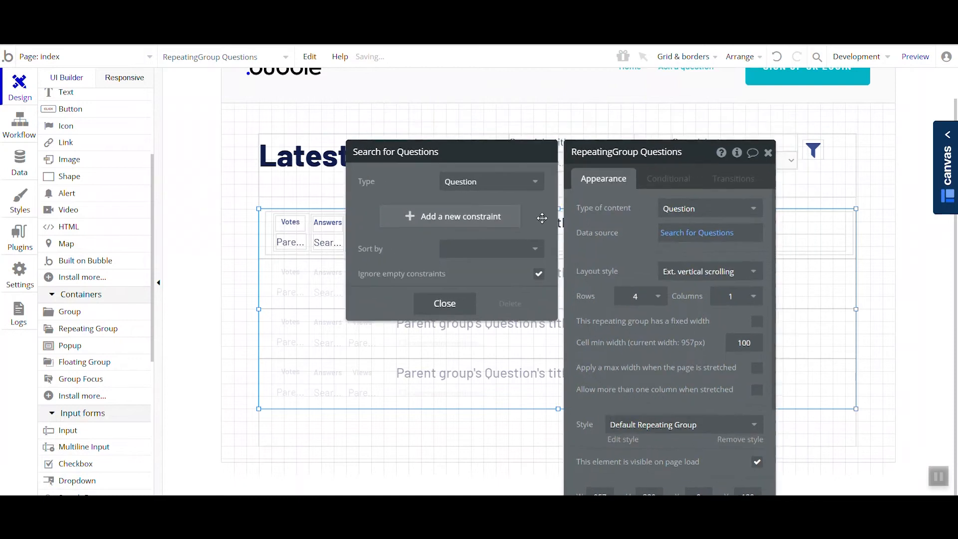
- Reload the page preview to view the unfiltered questions, and recheck the repeating group's data source in the editor
click(369, 20)
click(395, 60)
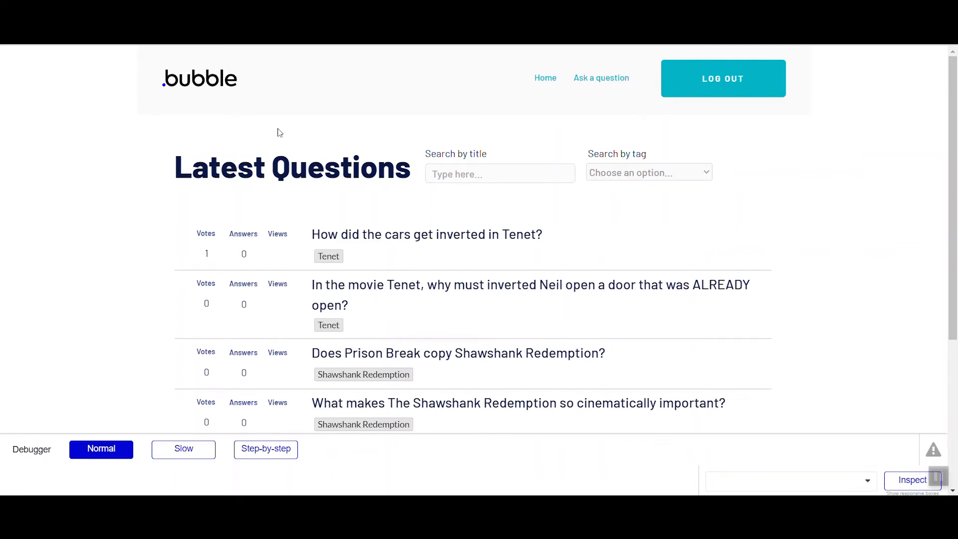
scroll(426, 293, down, 1)
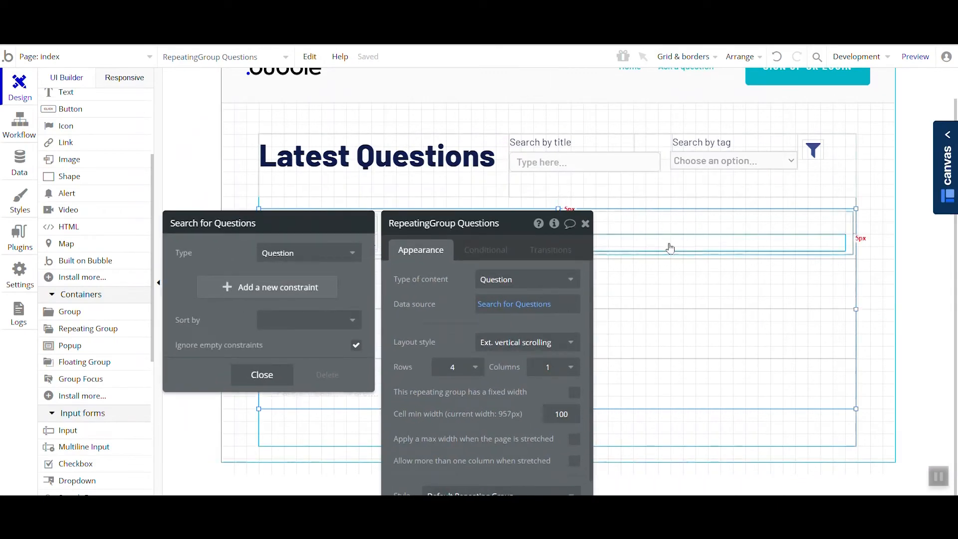
drag(443, 304, 678, 244)
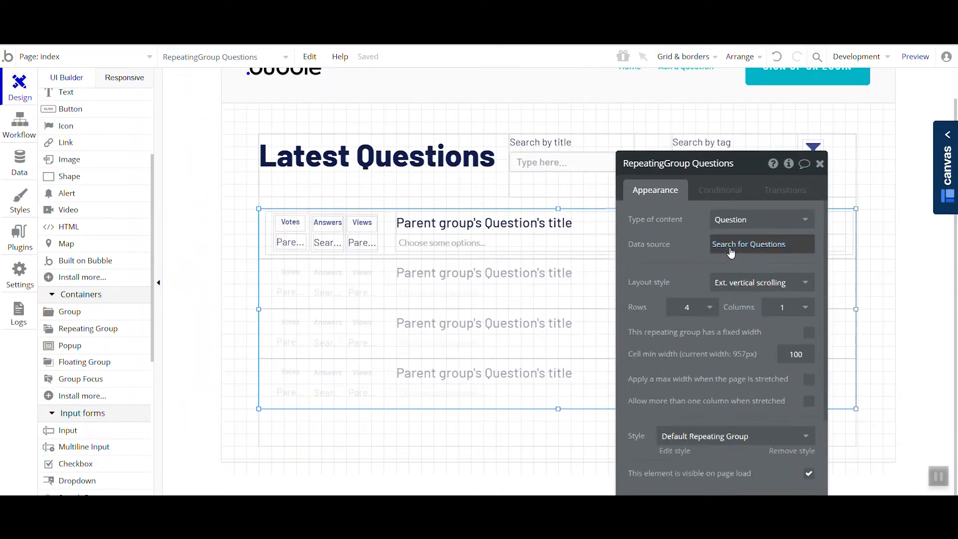
click(763, 245)
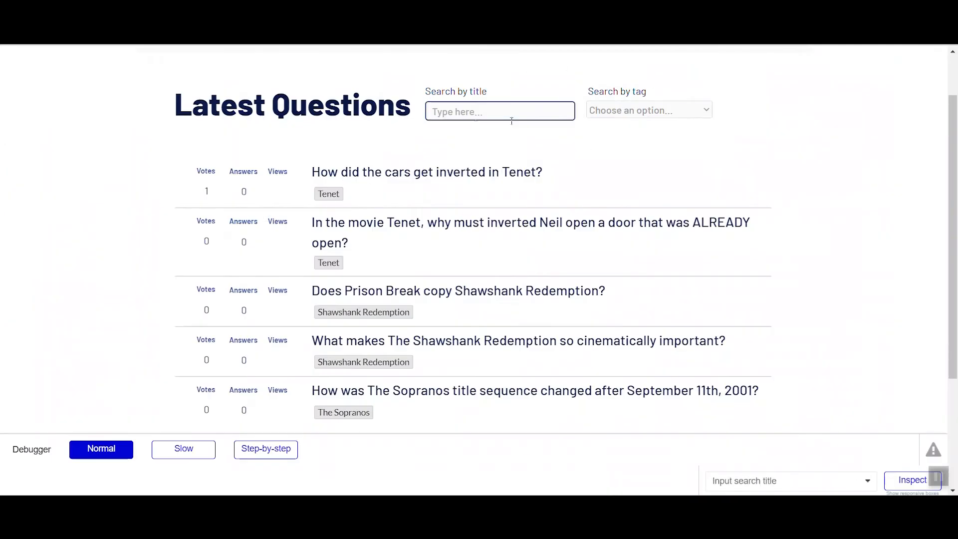
- In the preview, choose the tag Shawshank Redemption, run the filter icon's workflow step by step in the debugger, and return it to Normal
click(631, 110)
click(623, 150)
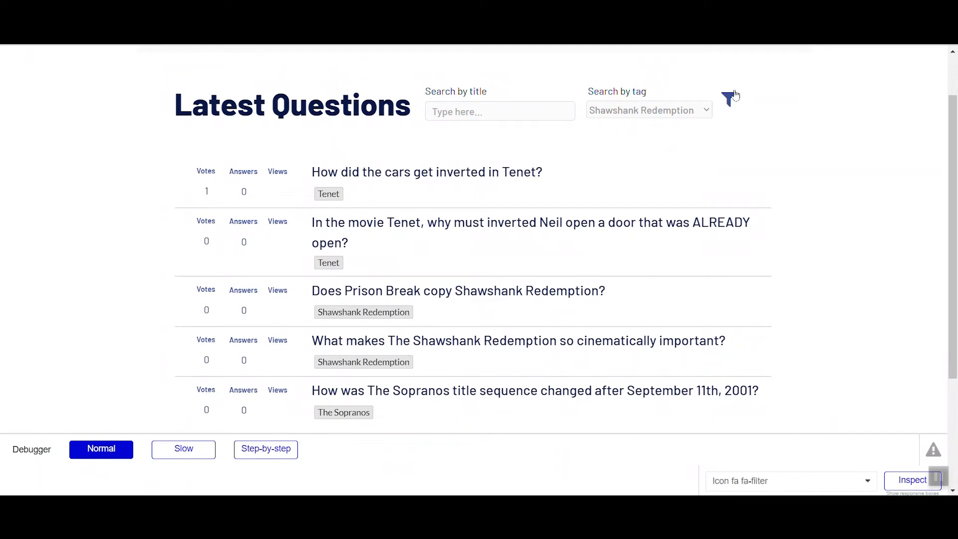
click(245, 454)
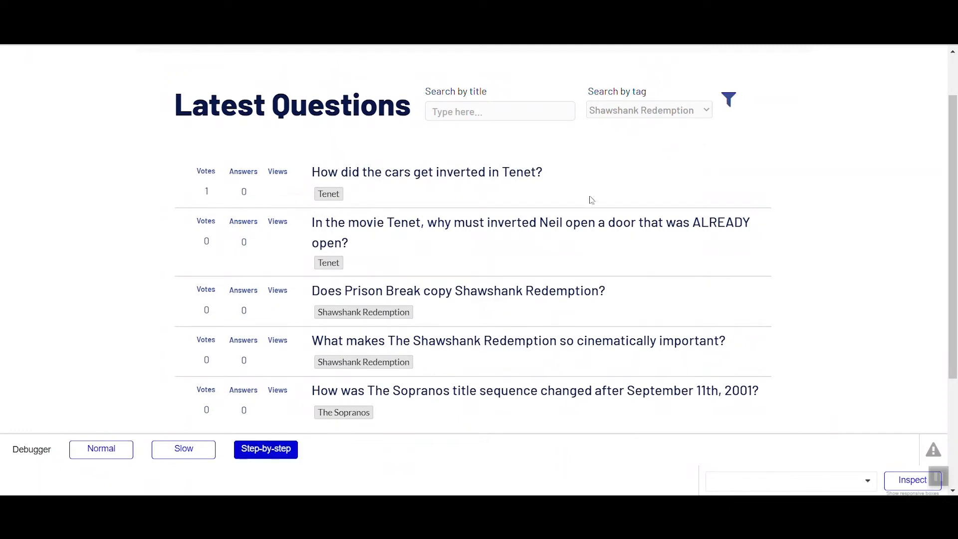
click(729, 99)
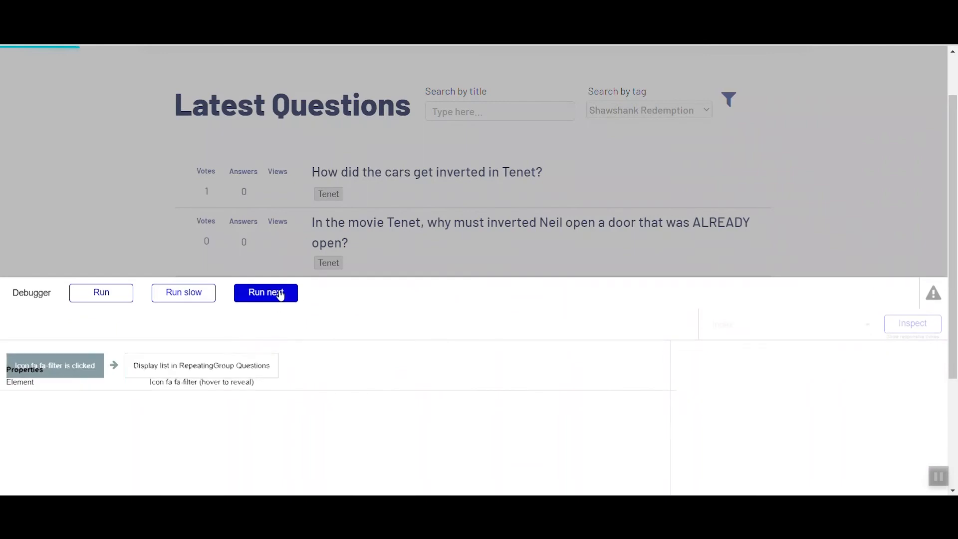
click(280, 294)
click(280, 294)
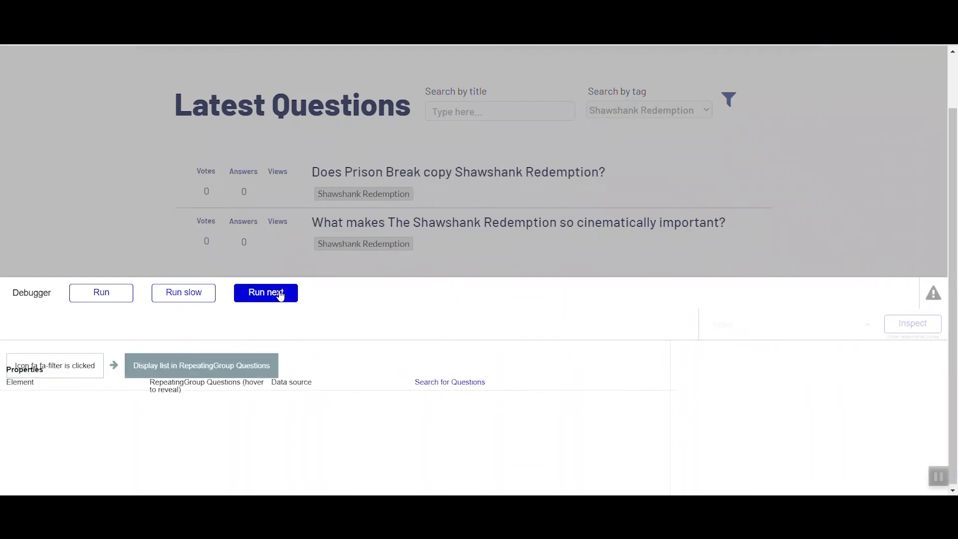
click(127, 294)
click(123, 454)
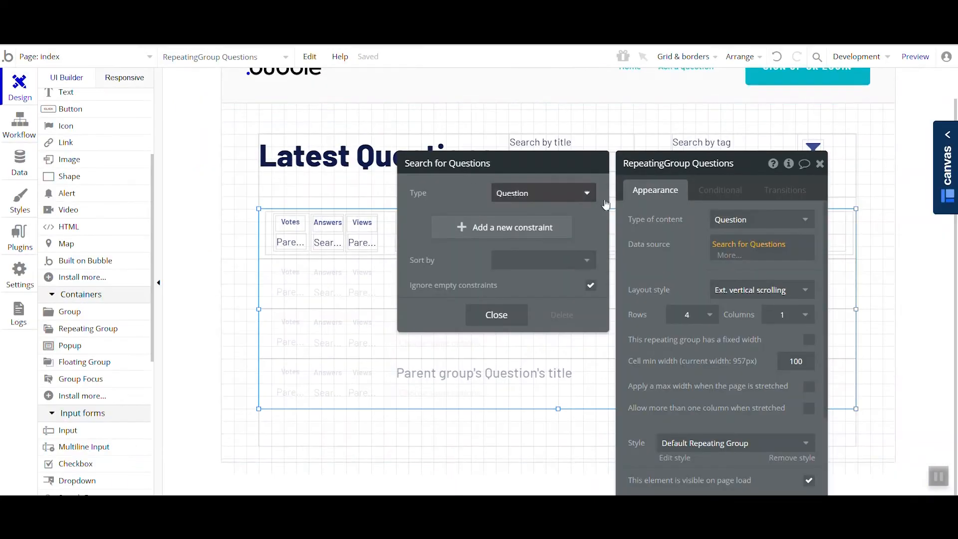
- Back in the editor, place a copy of the filter icon beside the original and change its symbol to fa-remove
click(496, 314)
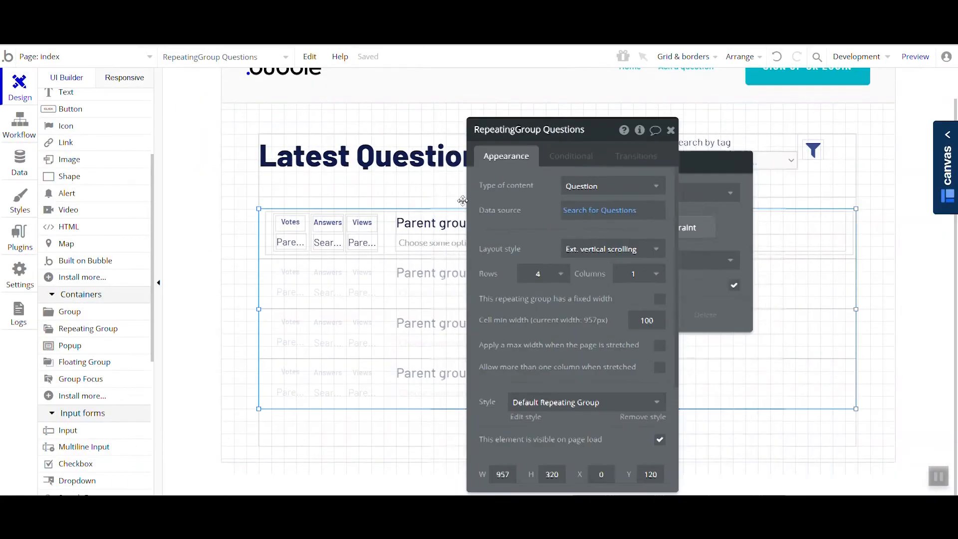
drag(812, 150, 840, 158)
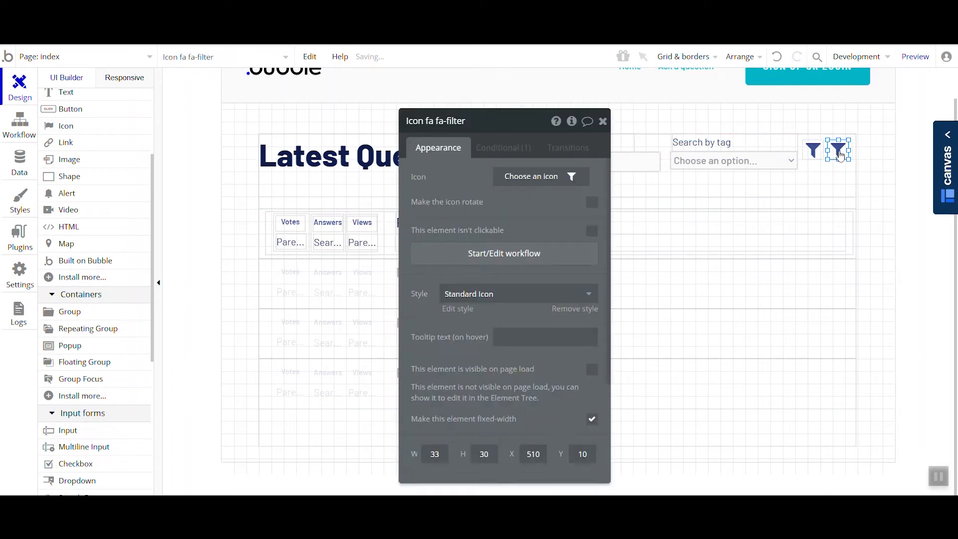
click(537, 180)
text(remo)
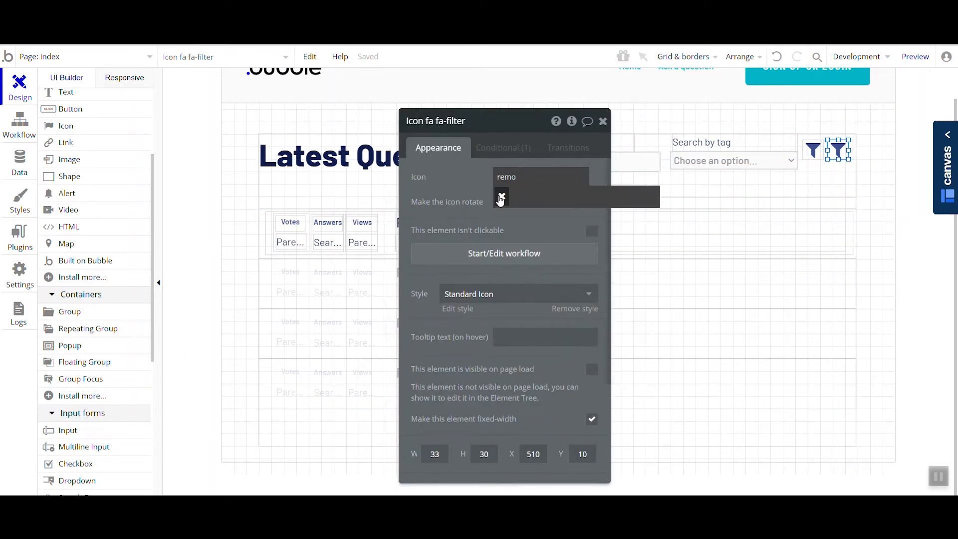
click(501, 197)
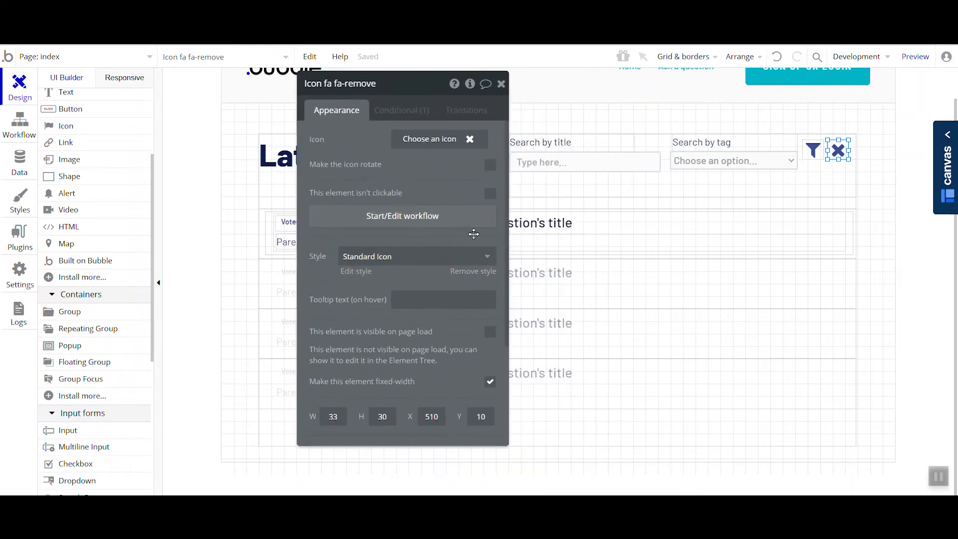
- Clear the fa-remove icon's style and reapply Standard Icon
click(466, 283)
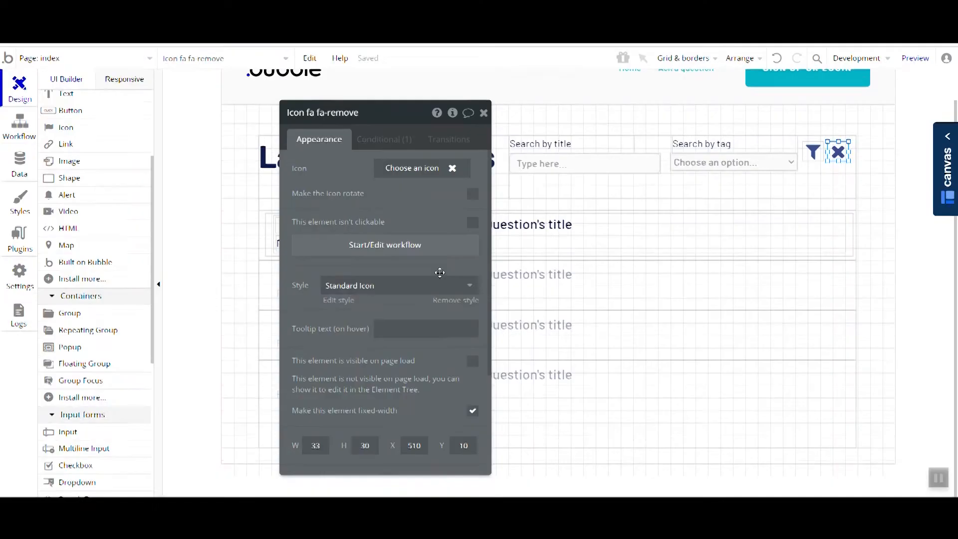
click(428, 291)
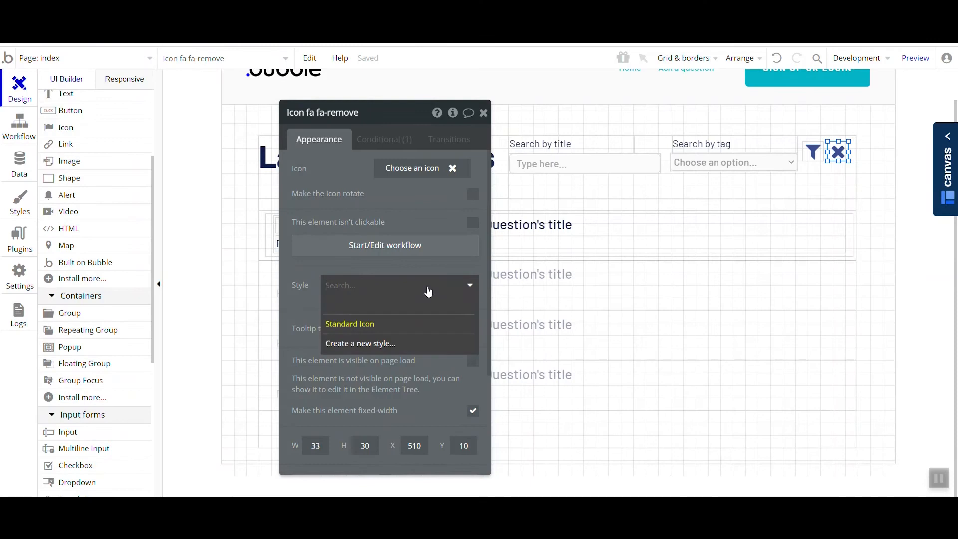
click(415, 310)
click(402, 311)
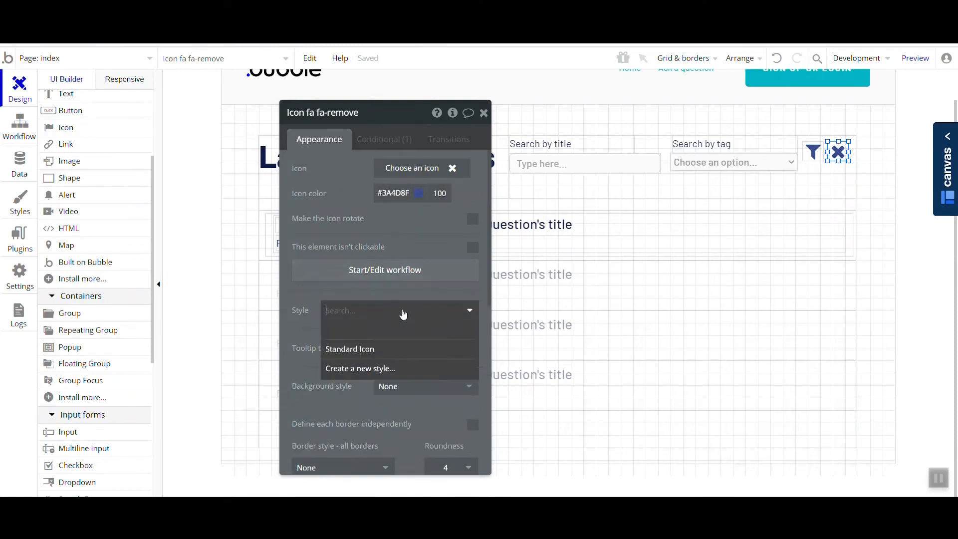
click(385, 332)
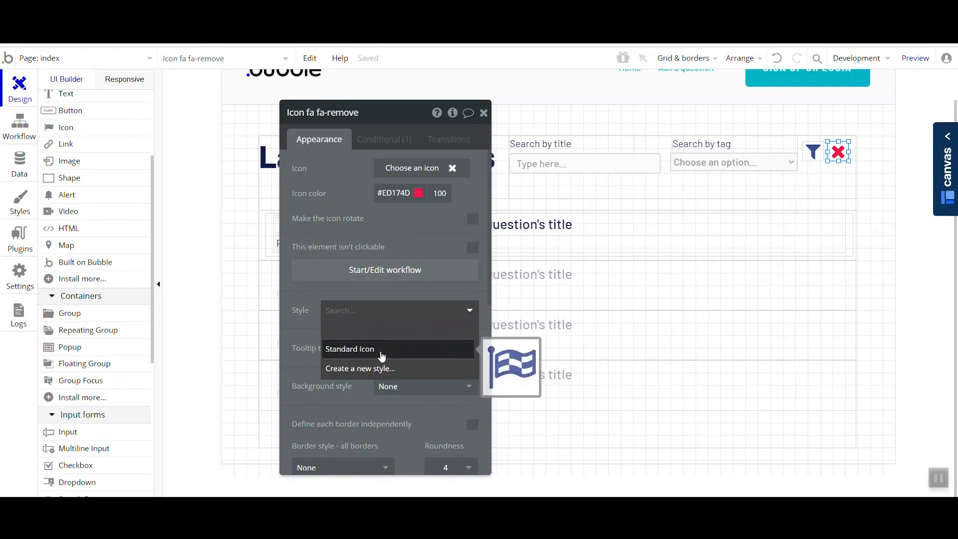
- Add a second condition to the fa-remove icon that applies when This url is not empty
click(381, 349)
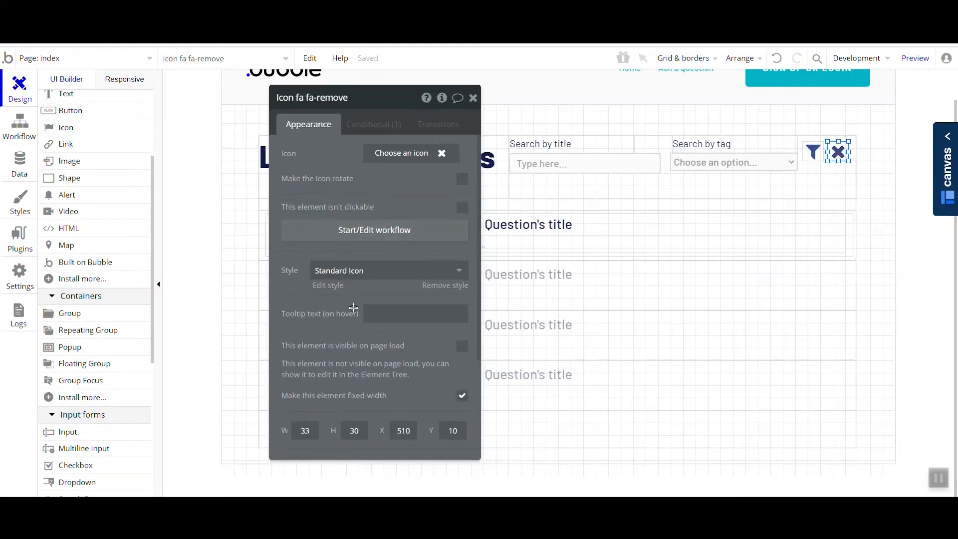
click(370, 126)
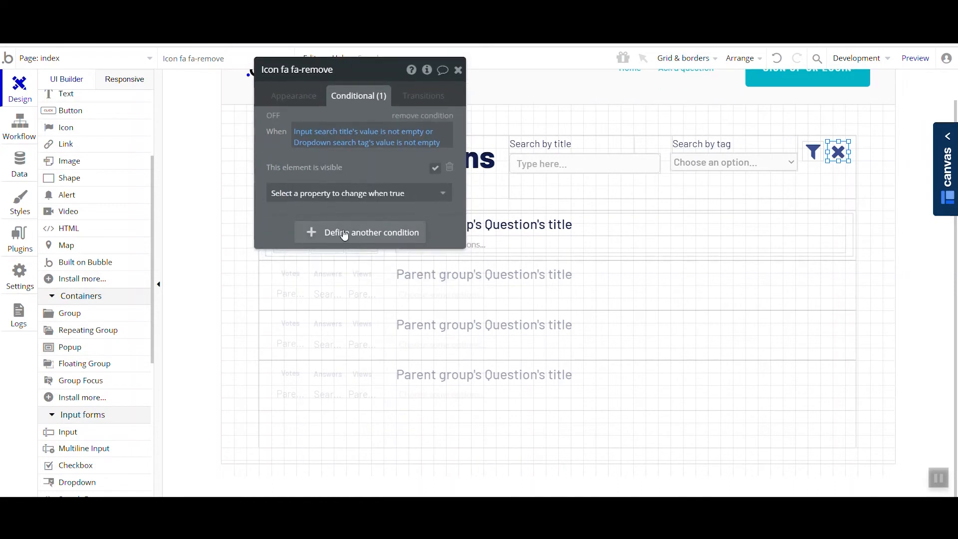
click(344, 238)
click(308, 232)
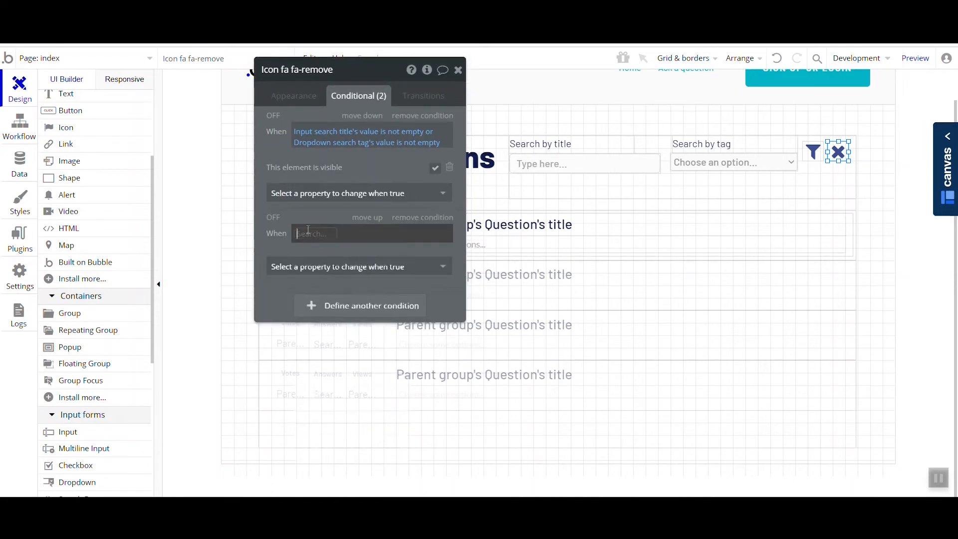
text(url)
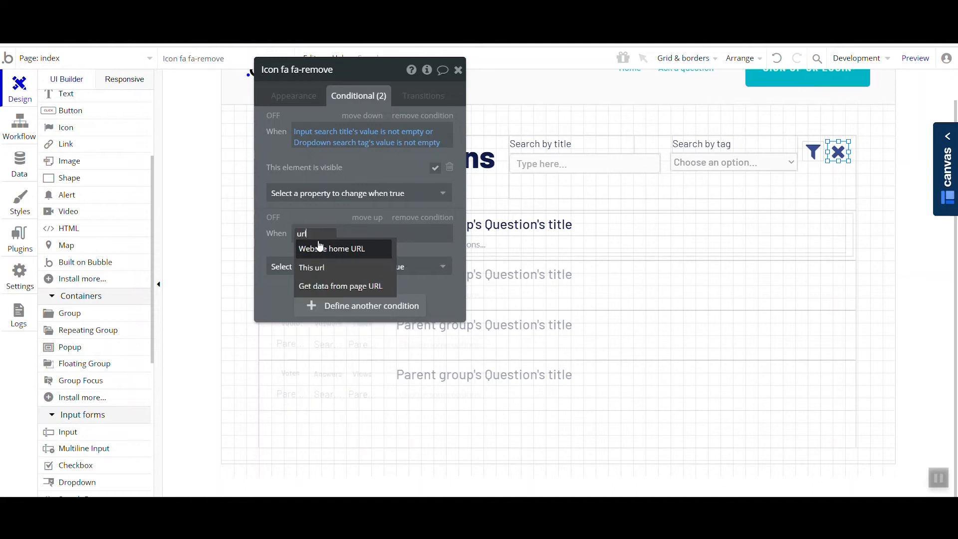
click(319, 267)
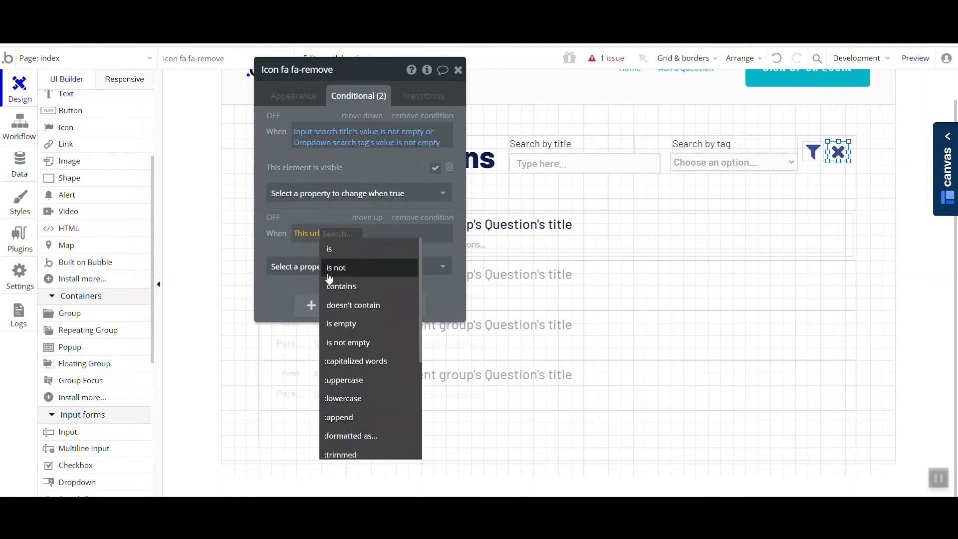
click(368, 353)
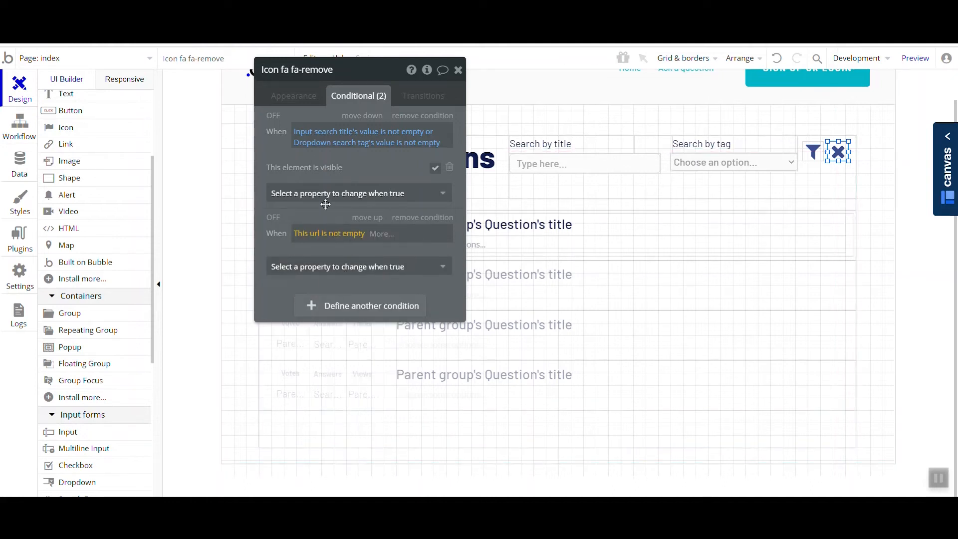
- Make the url condition change the fa-remove icon's color to red #F70A45
click(341, 251)
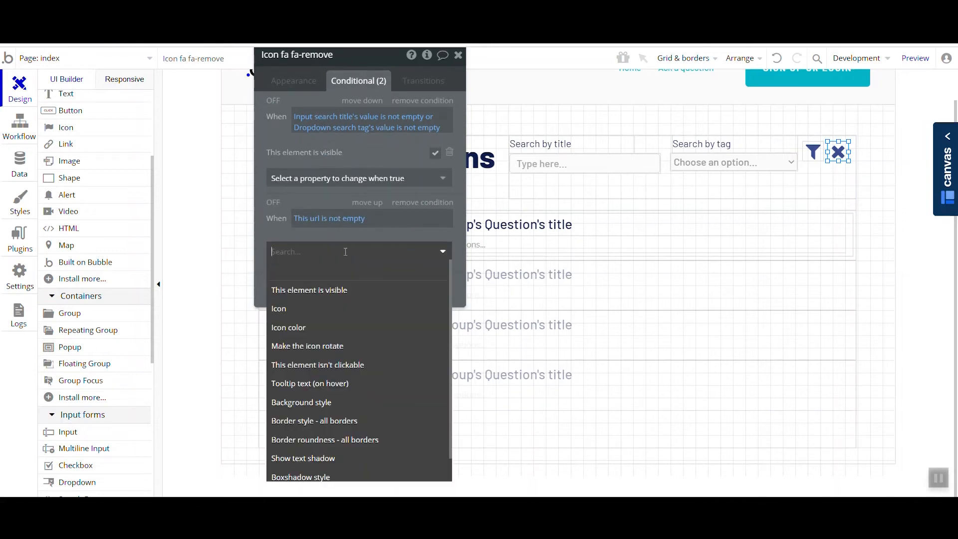
click(316, 327)
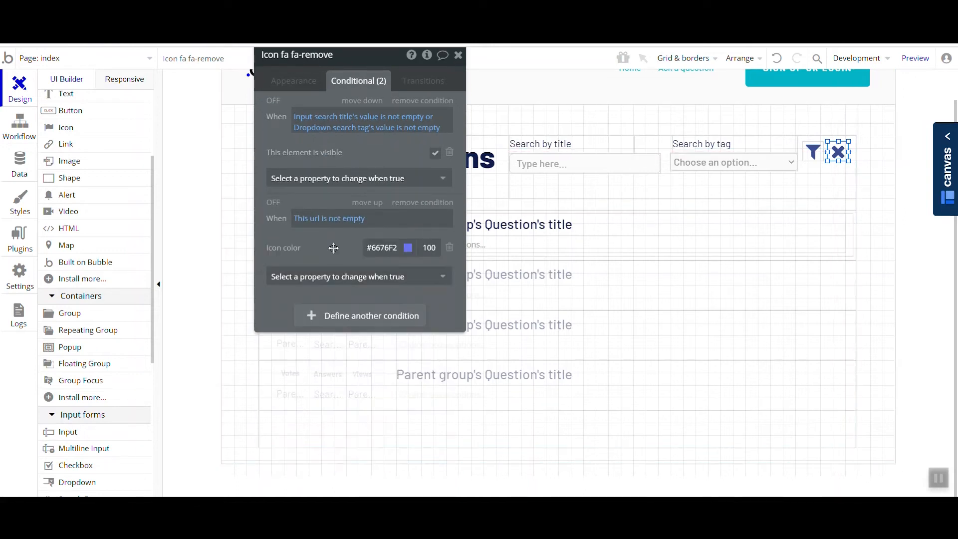
click(381, 247)
click(451, 359)
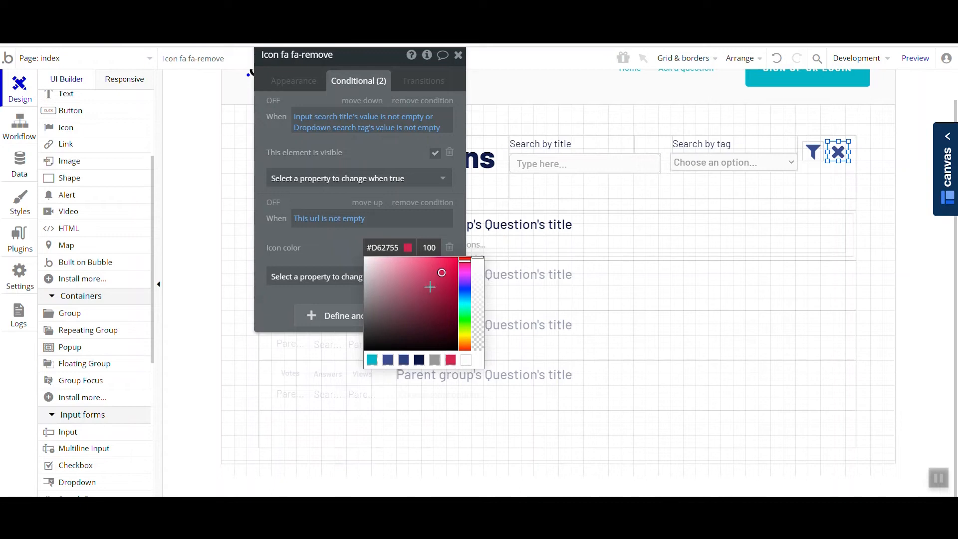
click(323, 247)
drag(324, 194, 333, 206)
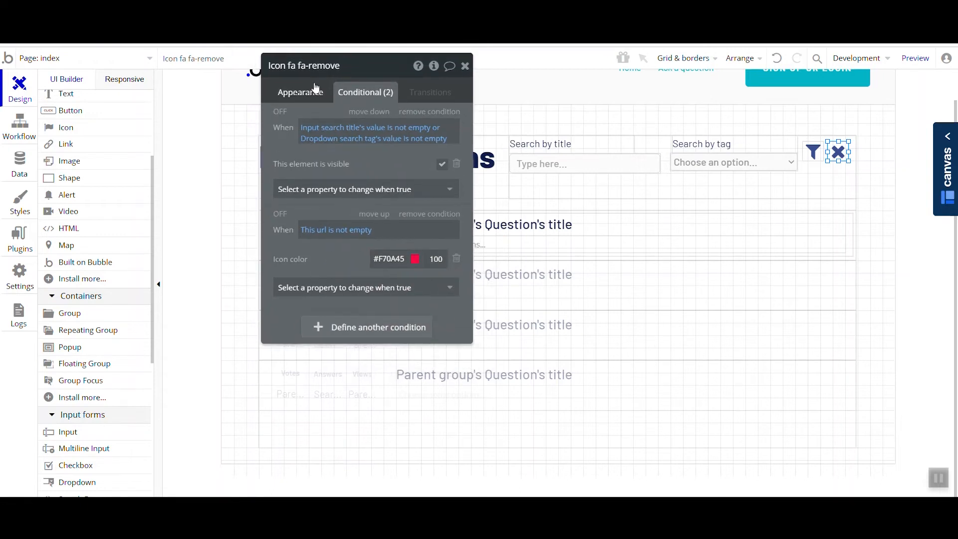
- Create a click workflow for the fa-remove icon and return to the page design with the icon's settings open
click(302, 96)
click(23, 199)
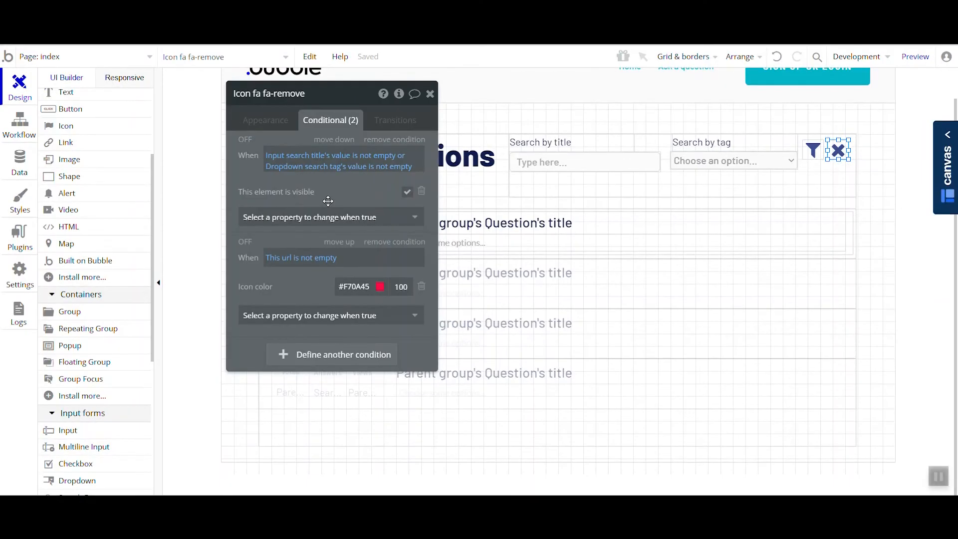
click(272, 120)
click(327, 227)
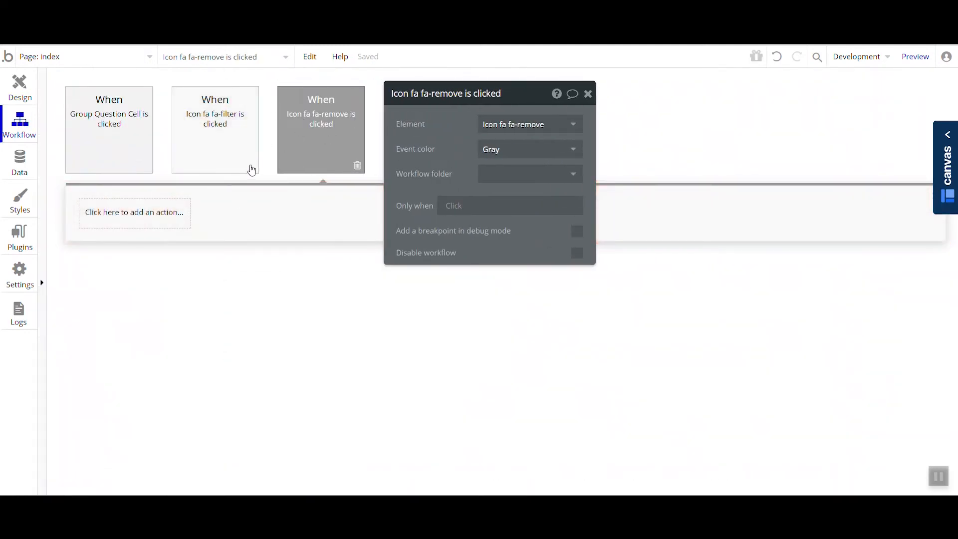
click(18, 87)
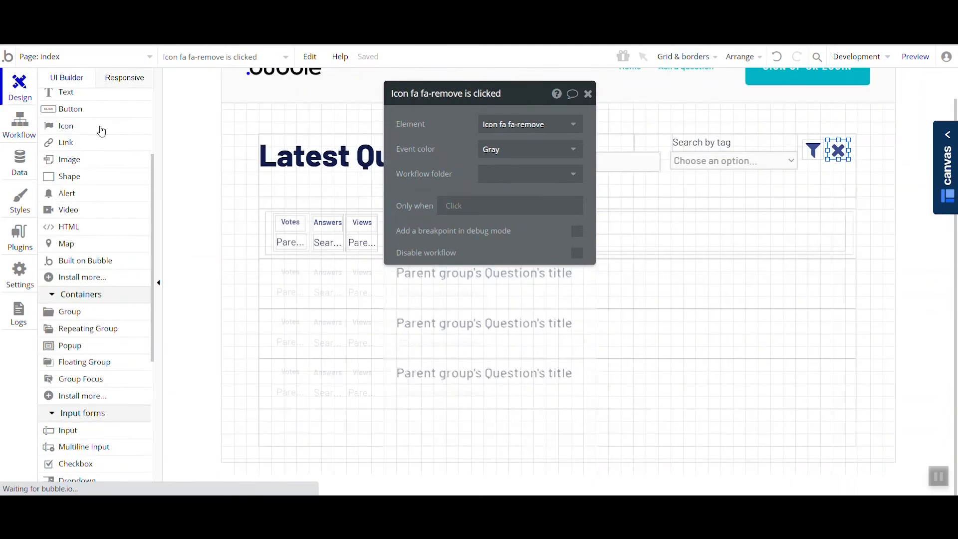
drag(446, 197, 110, 229)
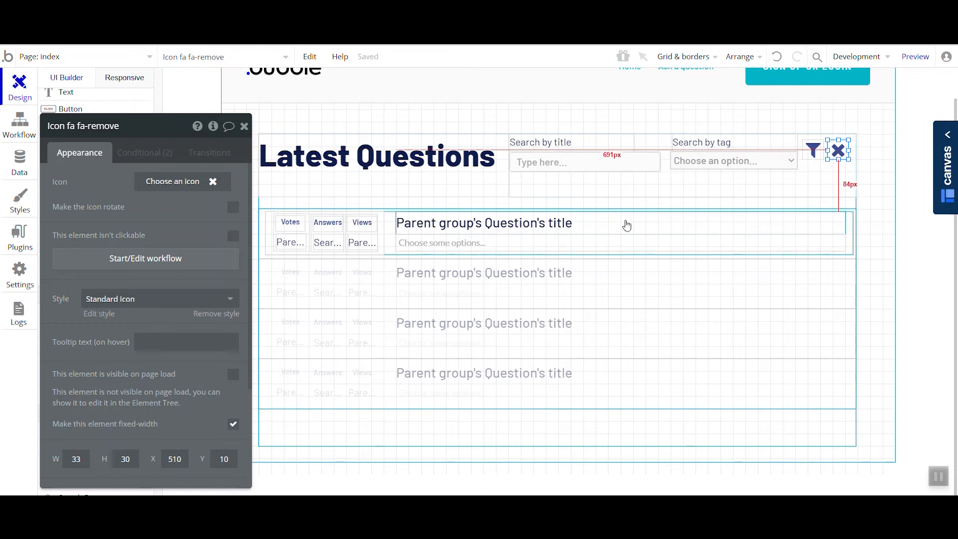
drag(170, 225, 247, 230)
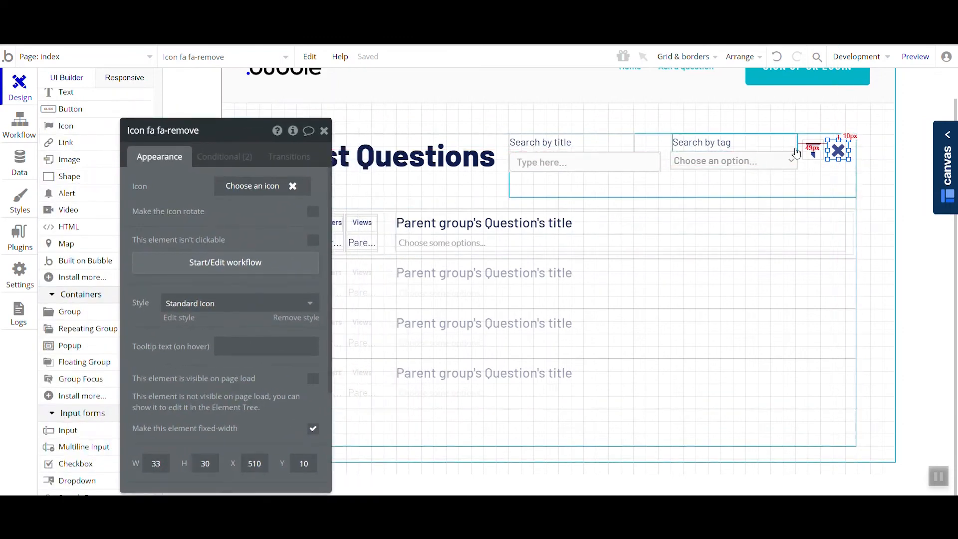
- In the fa-remove icon's click workflow, add a Reset data action targeting the MAIN group
click(225, 262)
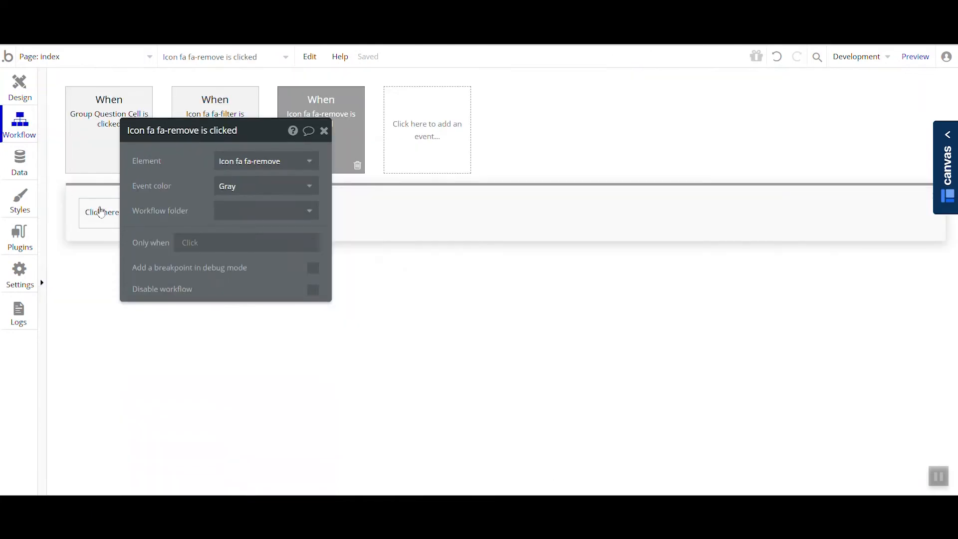
click(101, 212)
mouse_move(171, 383)
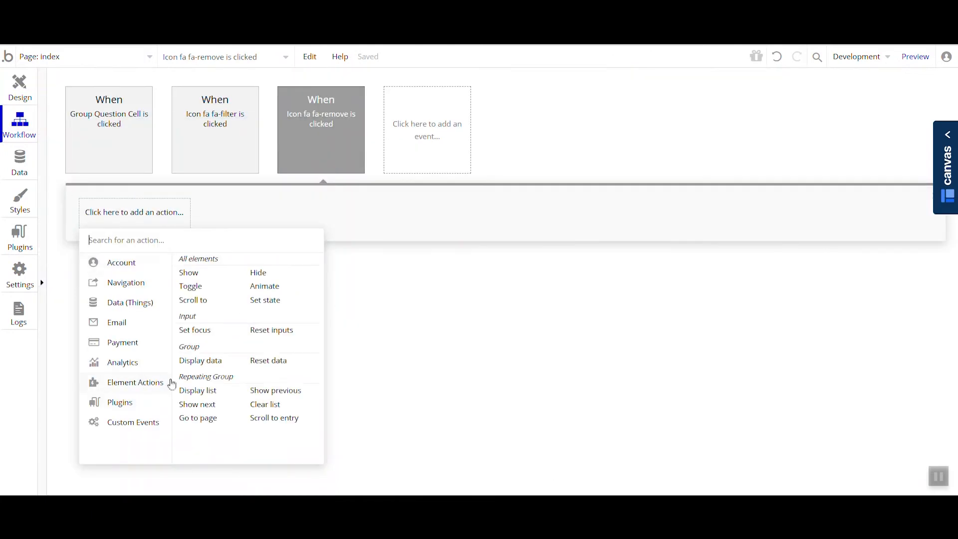
click(293, 366)
drag(181, 157, 513, 238)
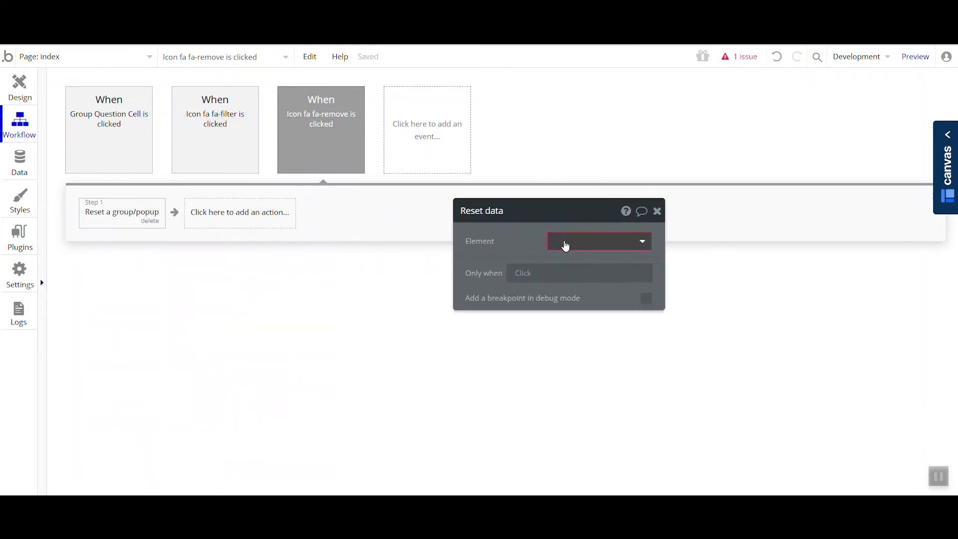
click(566, 244)
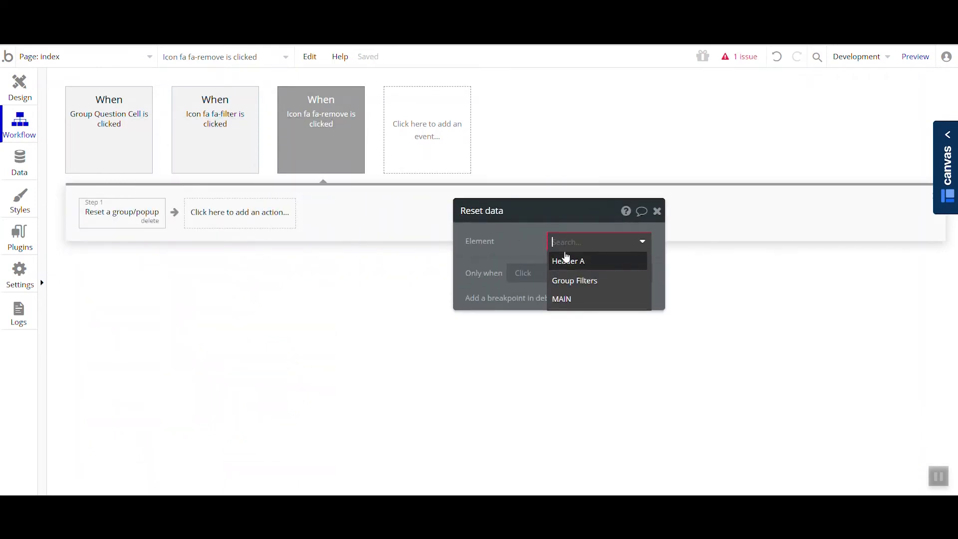
click(577, 299)
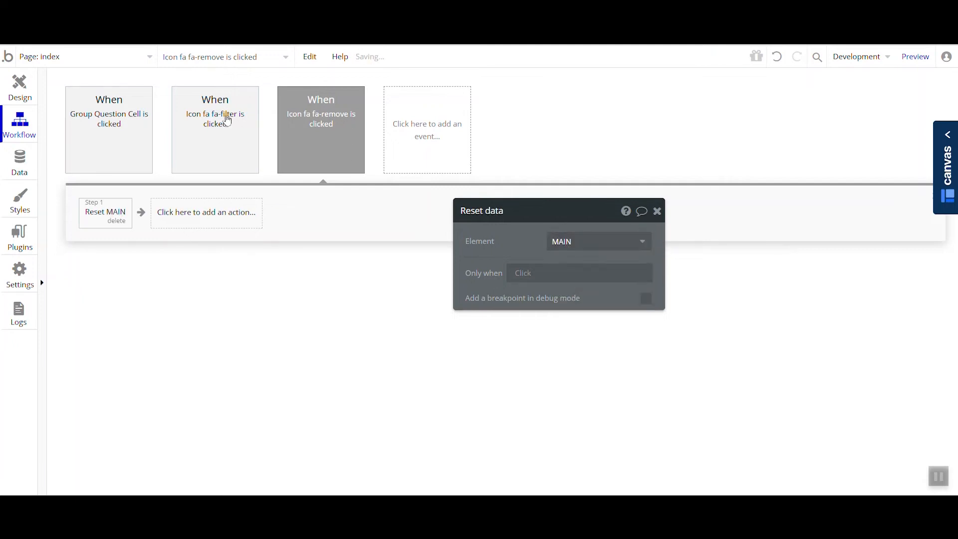
- Check the MAIN group and the settings of RepeatingGroup Questions in the design, and return to the remove icon's workflow
click(27, 105)
scroll(110, 215, up, 5)
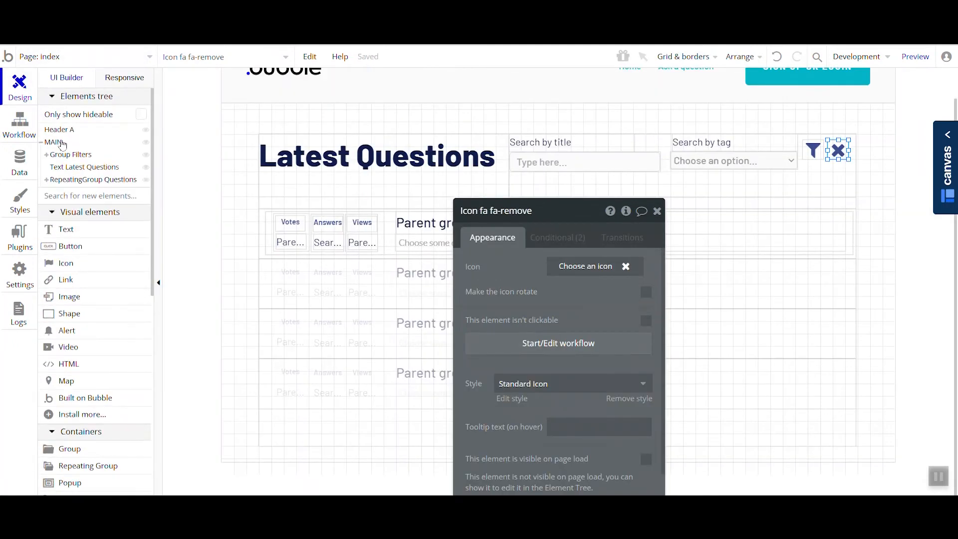
click(54, 144)
click(663, 159)
click(549, 304)
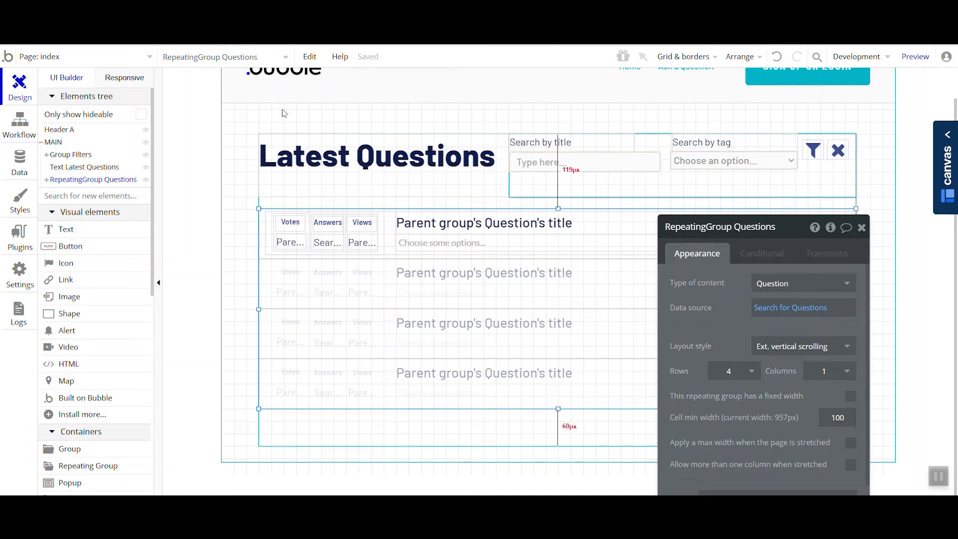
click(12, 136)
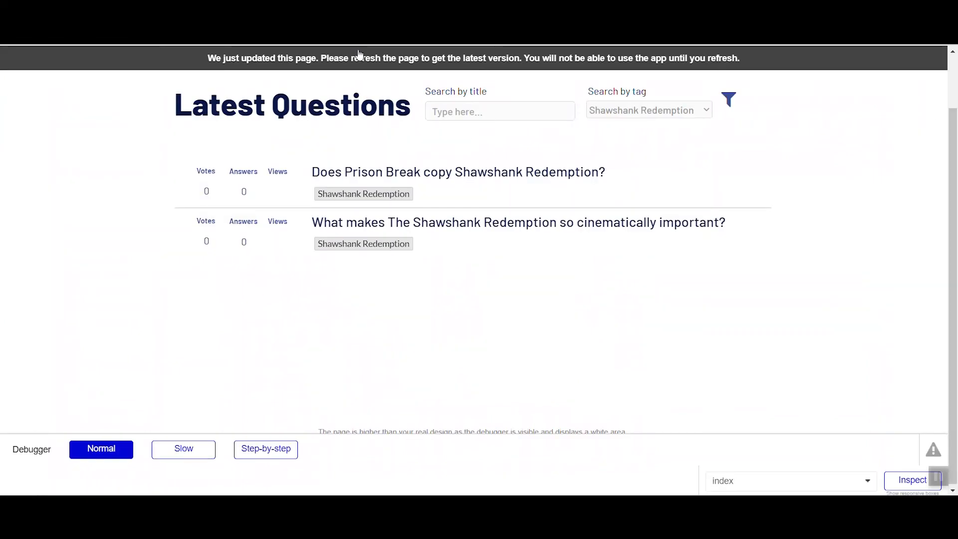
- In the page preview, filter questions by the tag Shawshank Redemption and the title prison, and test the remove icon
click(369, 64)
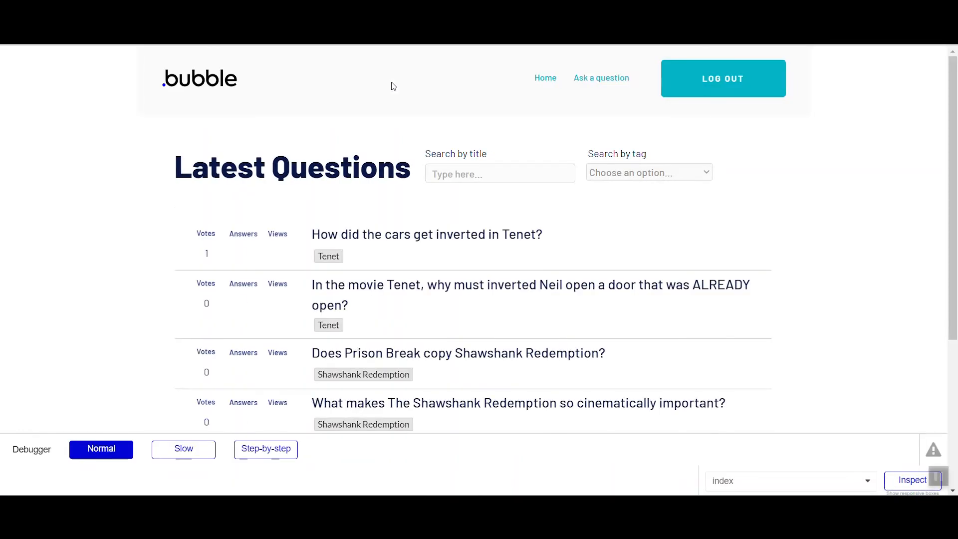
click(666, 174)
click(678, 210)
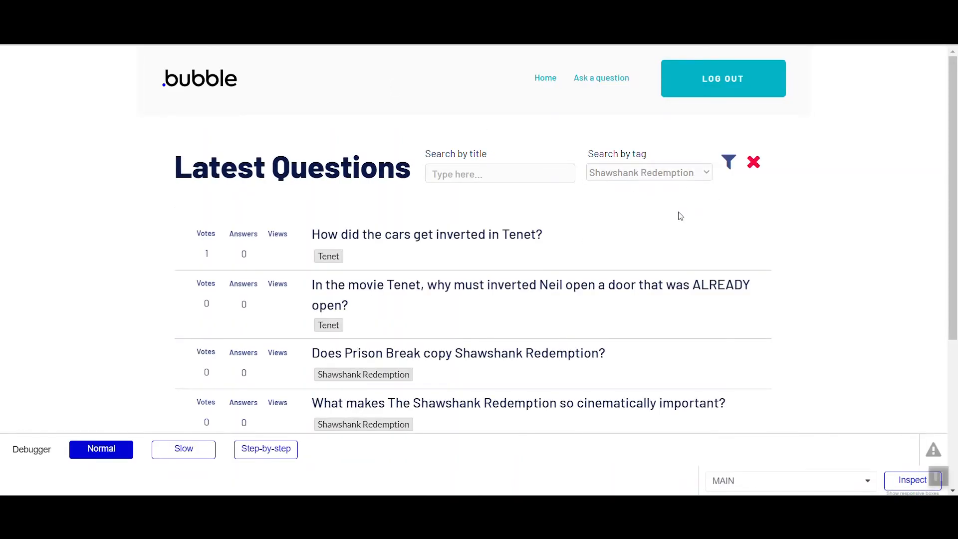
click(569, 173)
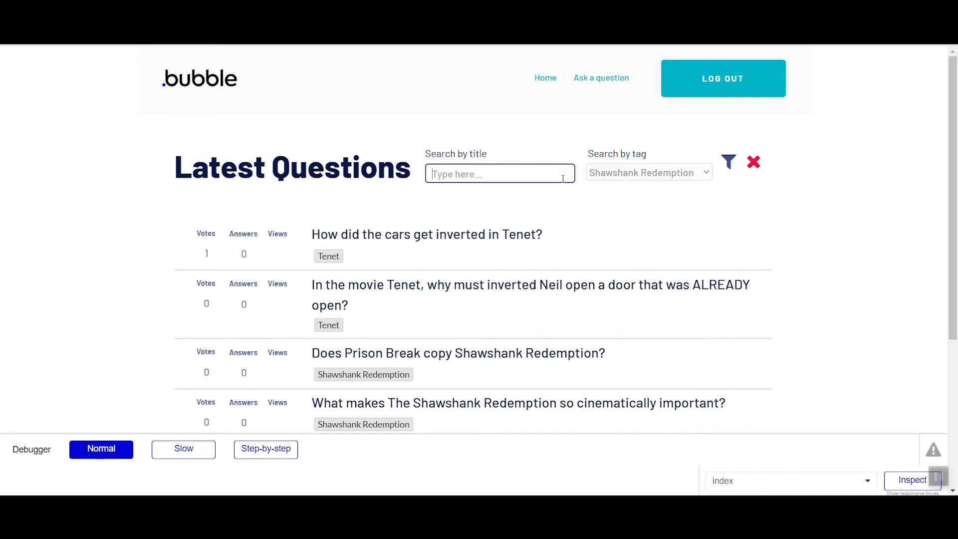
text(prison)
click(728, 162)
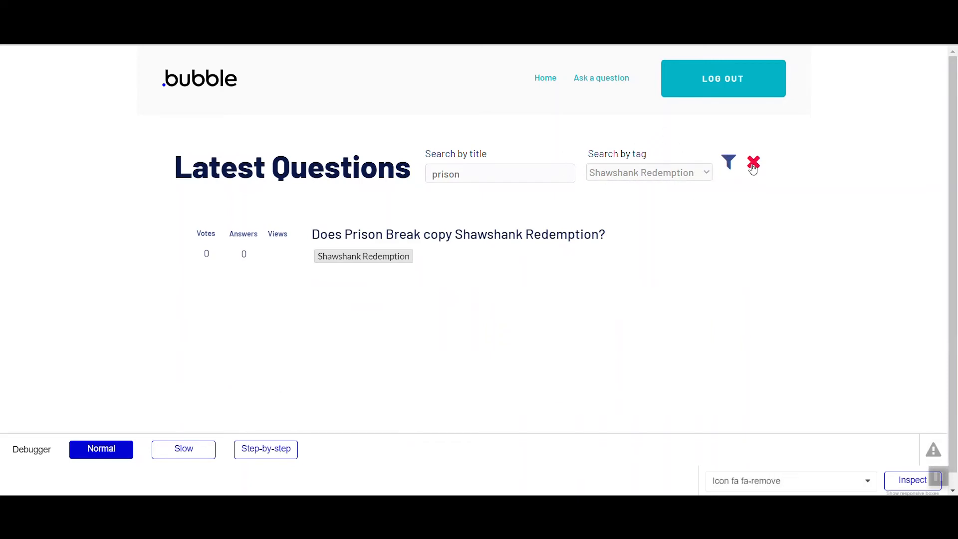
click(754, 164)
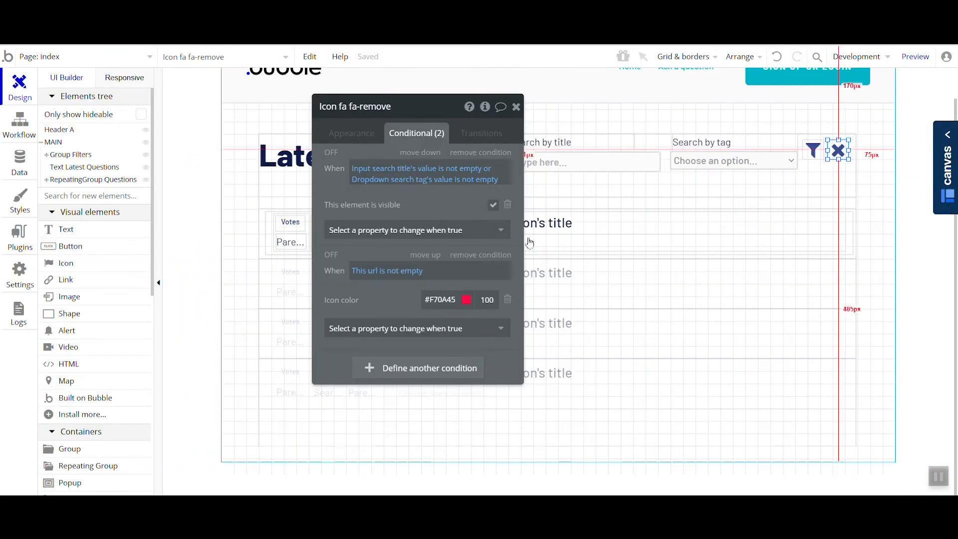
- Back in the editor, add a Show action for Icon fa-remove after the list display in the fa-filter icon's click workflow
click(18, 135)
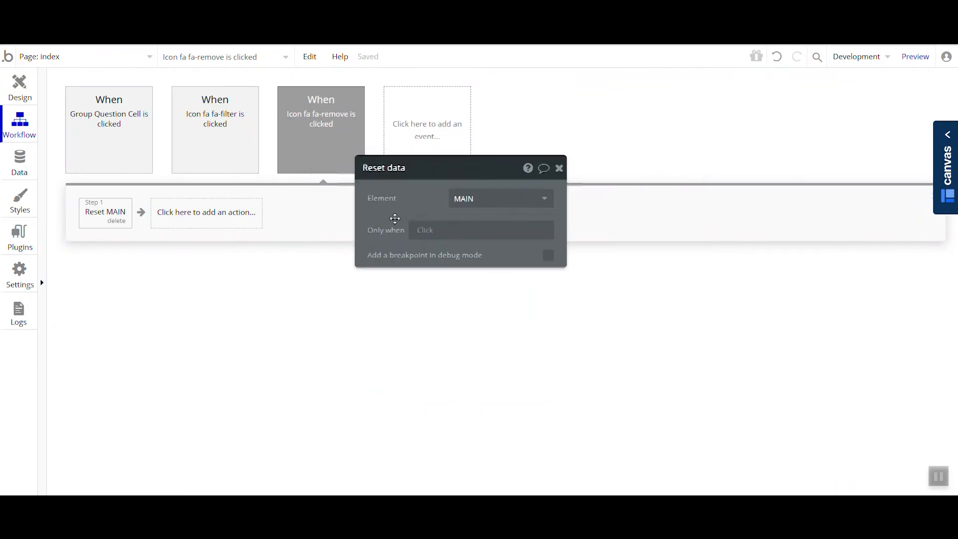
click(212, 144)
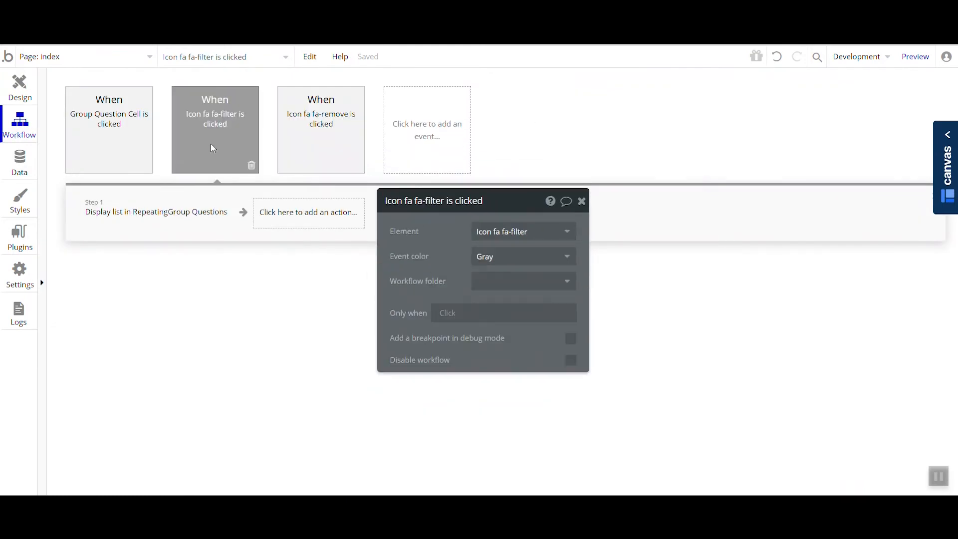
click(175, 217)
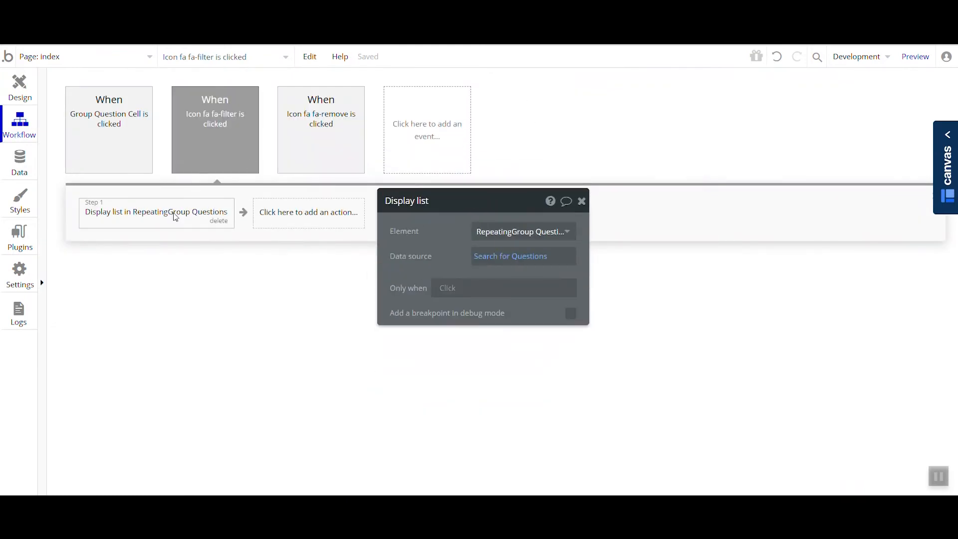
click(289, 218)
mouse_move(302, 391)
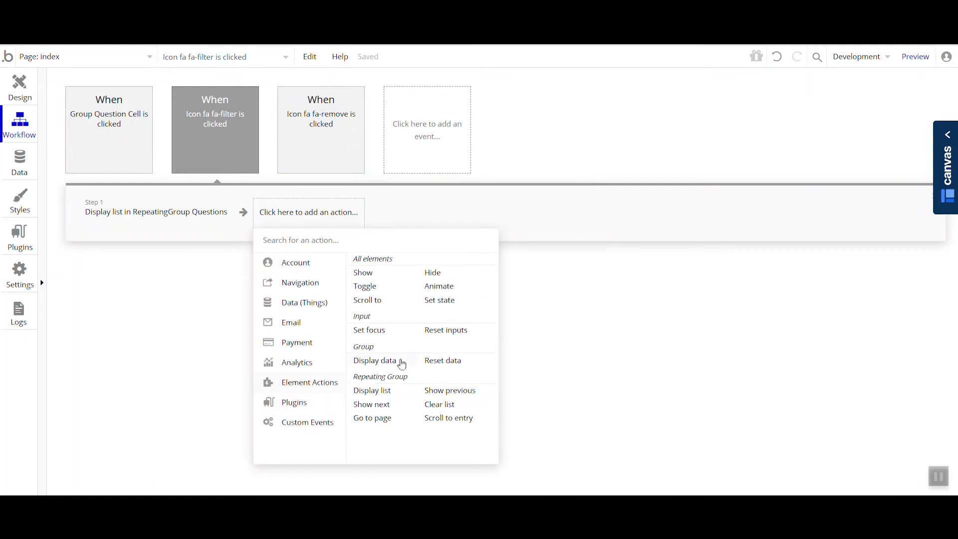
click(376, 272)
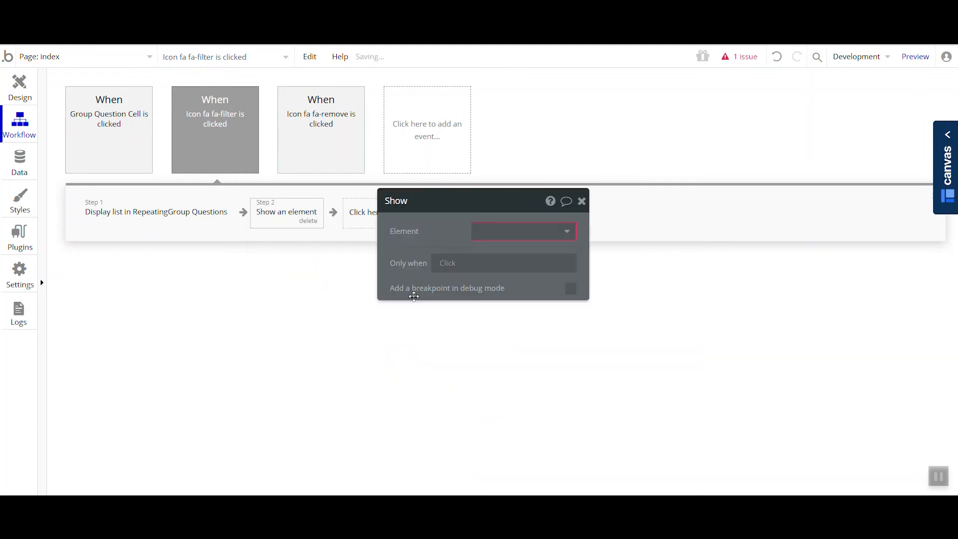
click(501, 230)
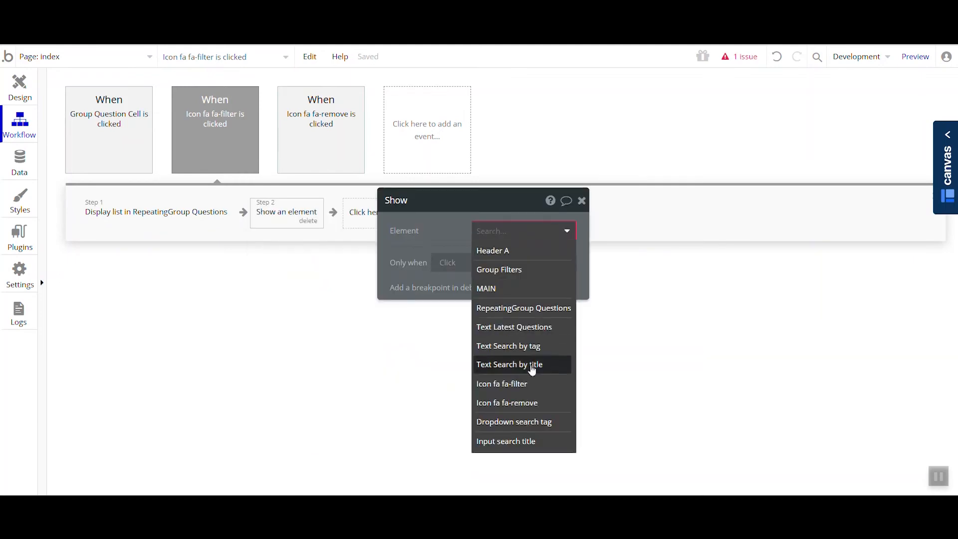
click(541, 402)
drag(430, 234, 455, 272)
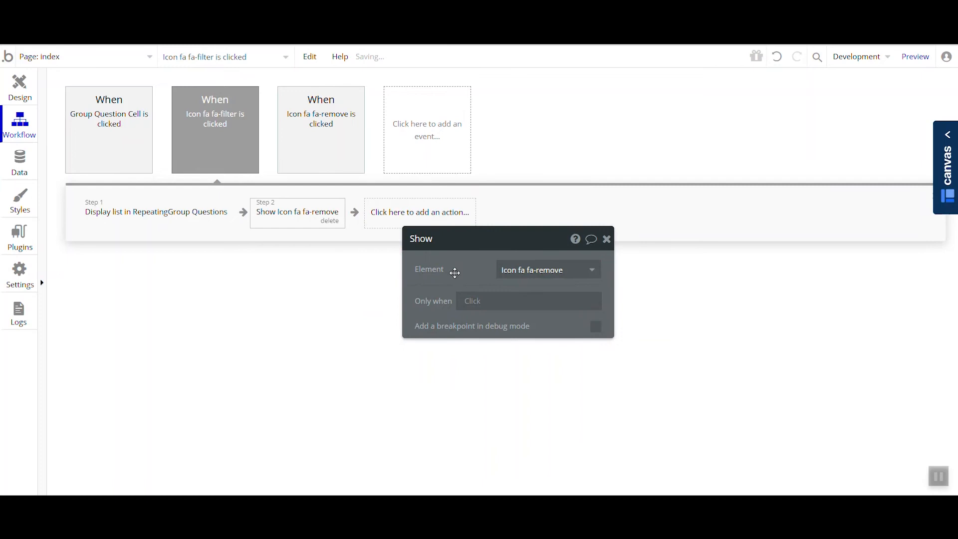
- Remove the visibility condition based on the title and tag search values from Icon fa-remove in the design
click(28, 91)
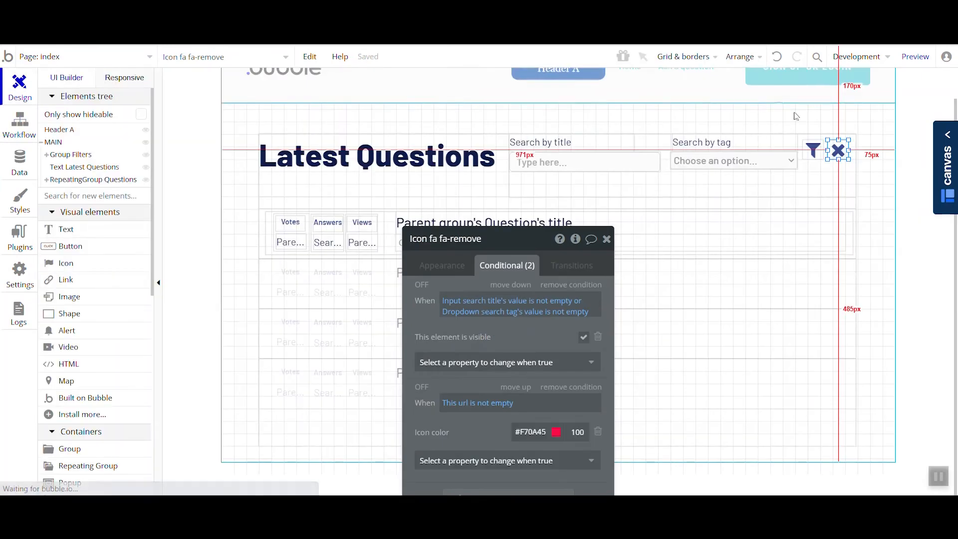
click(442, 264)
drag(453, 313, 388, 197)
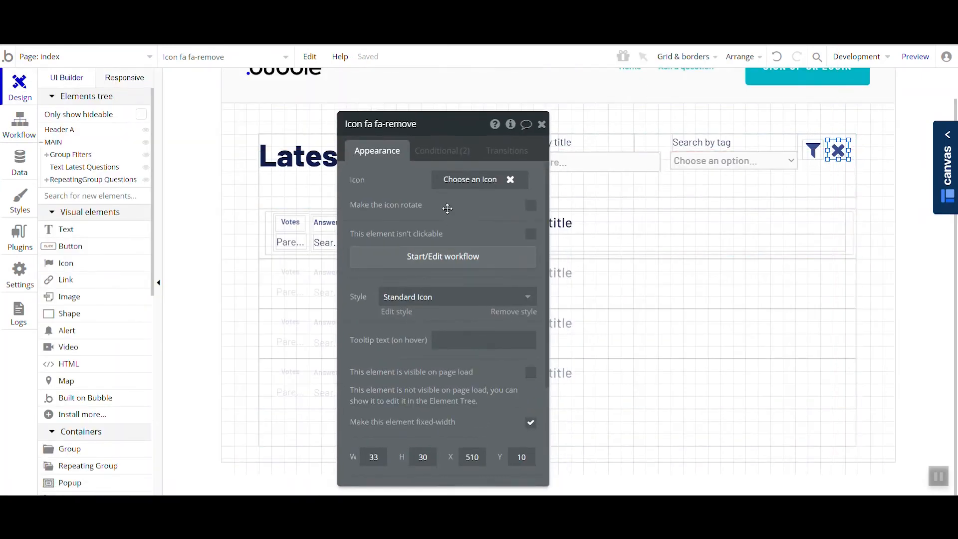
click(451, 156)
click(487, 181)
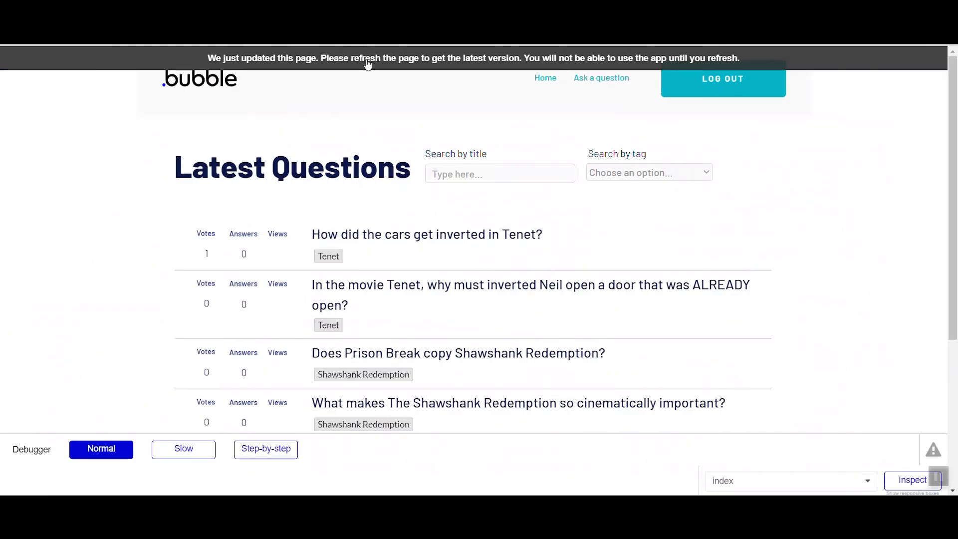
- In the page preview, filter questions by the tag Shawshank Redemption only and reset them with the remove icon
click(368, 64)
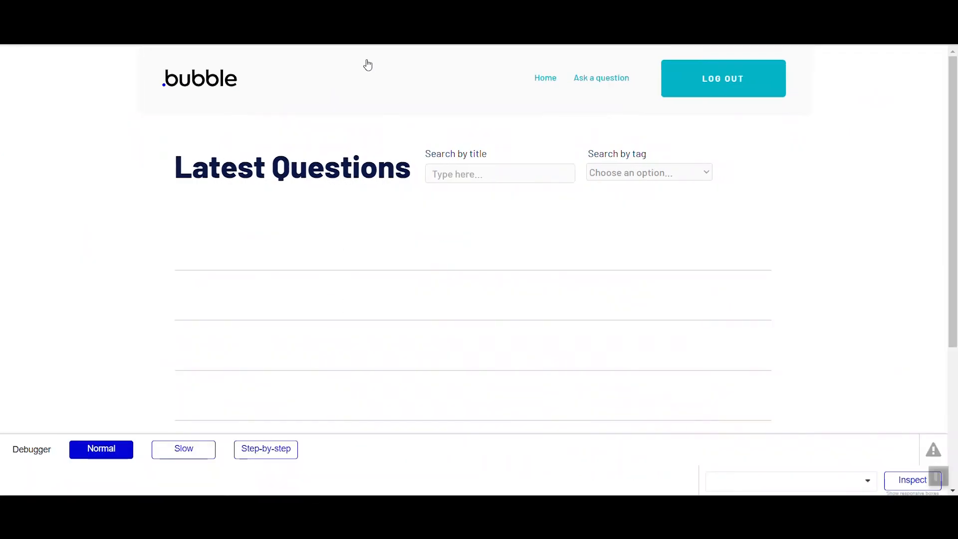
click(475, 170)
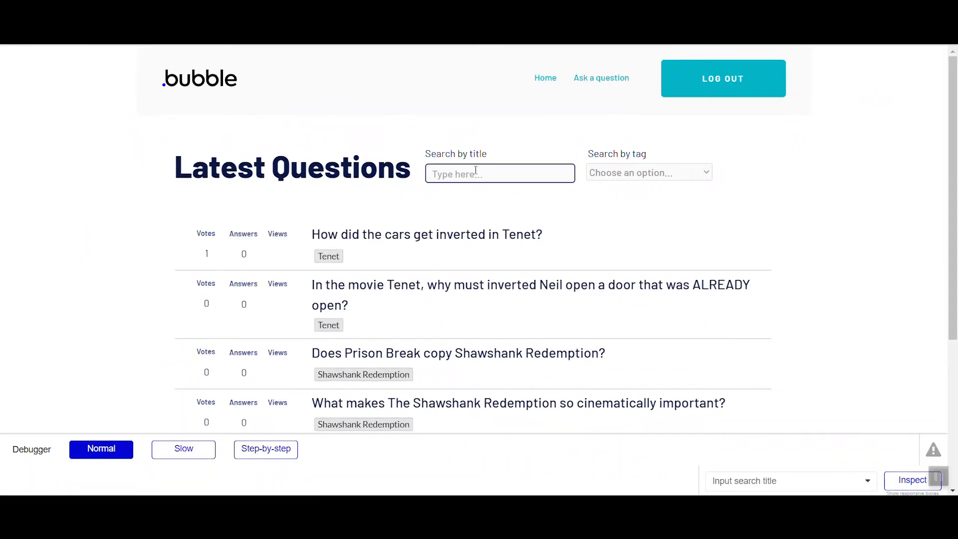
click(627, 166)
click(645, 210)
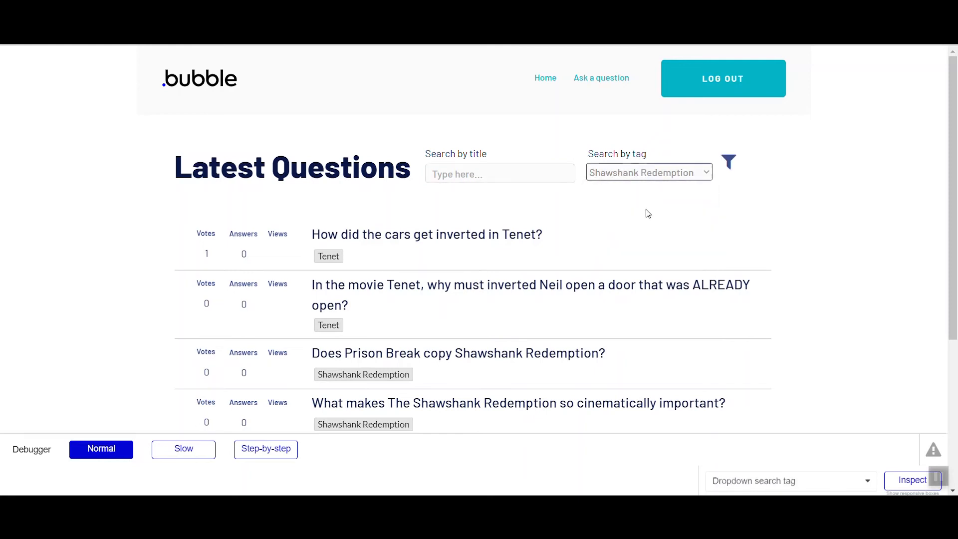
click(728, 163)
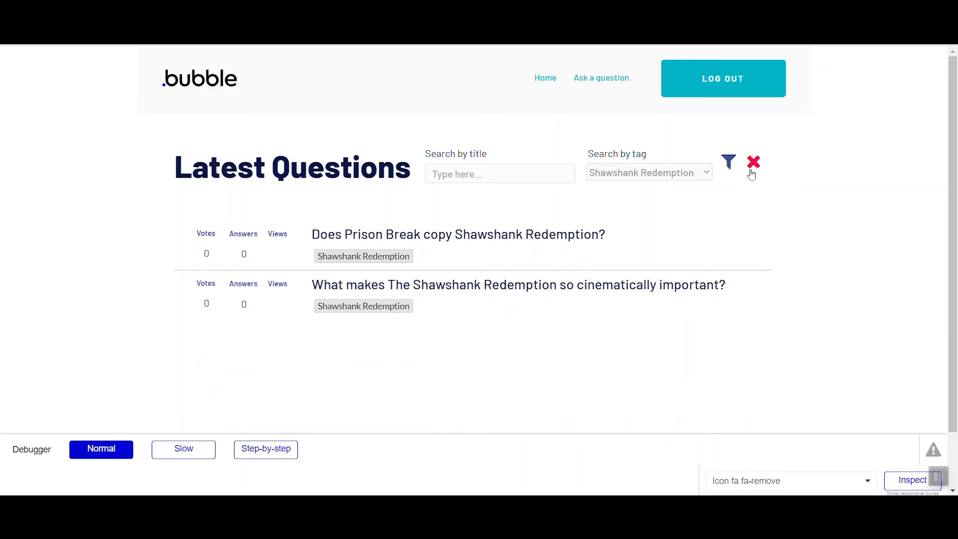
click(752, 165)
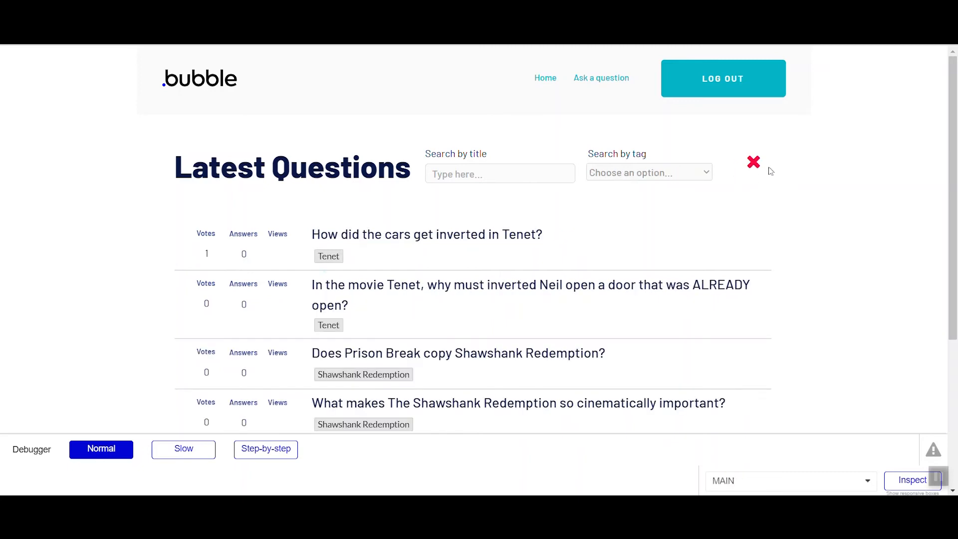
- Back in the editor, add a Hide action for Icon fa-remove after Reset MAIN in the remove icon's click workflow
click(125, 9)
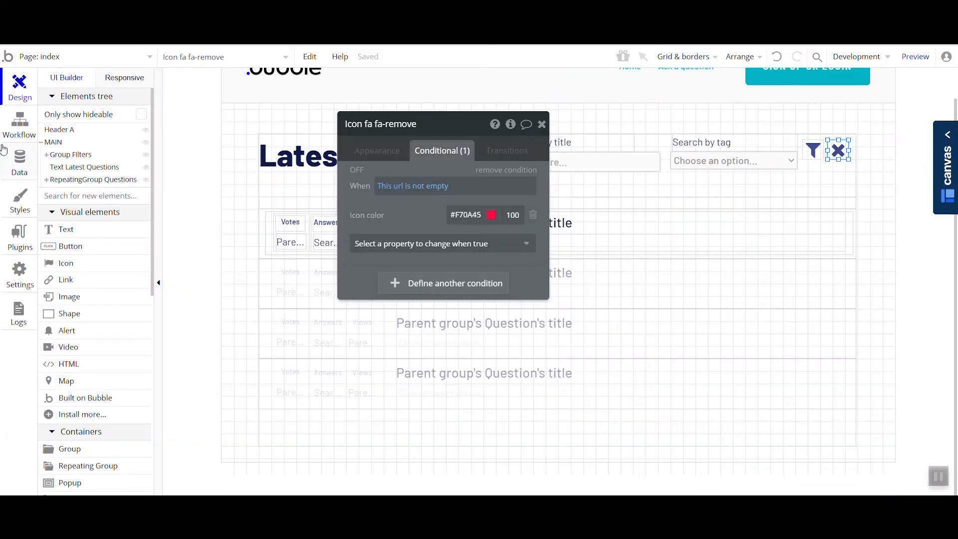
click(20, 162)
click(20, 124)
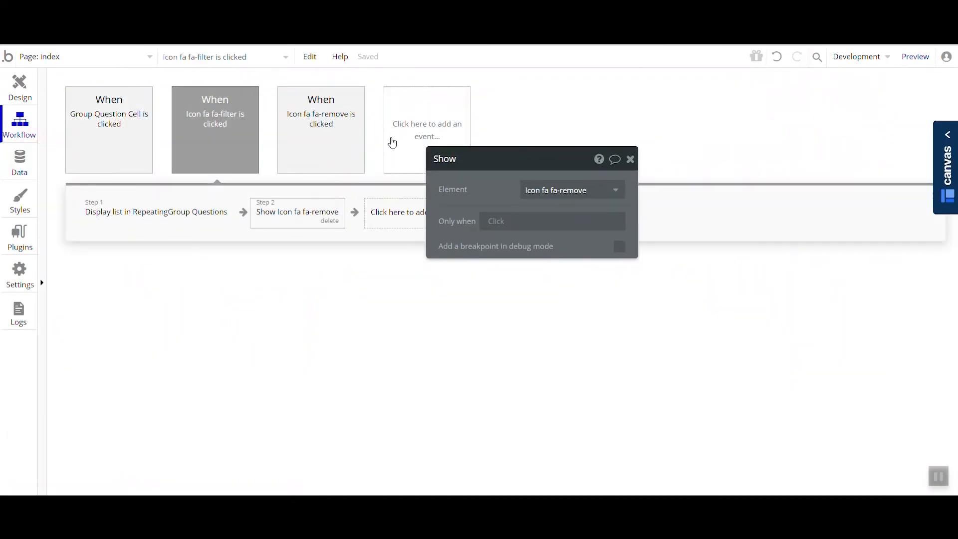
click(319, 157)
click(215, 208)
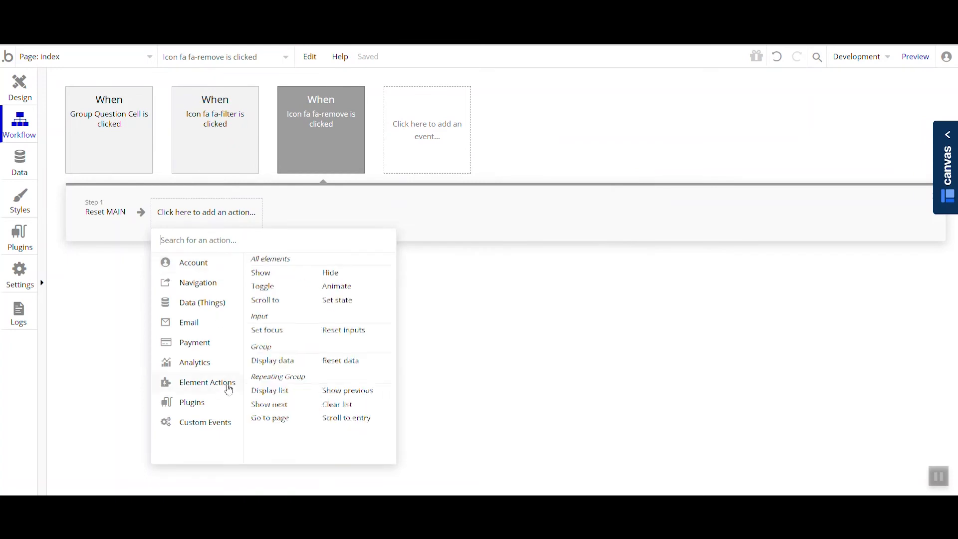
click(332, 275)
click(569, 189)
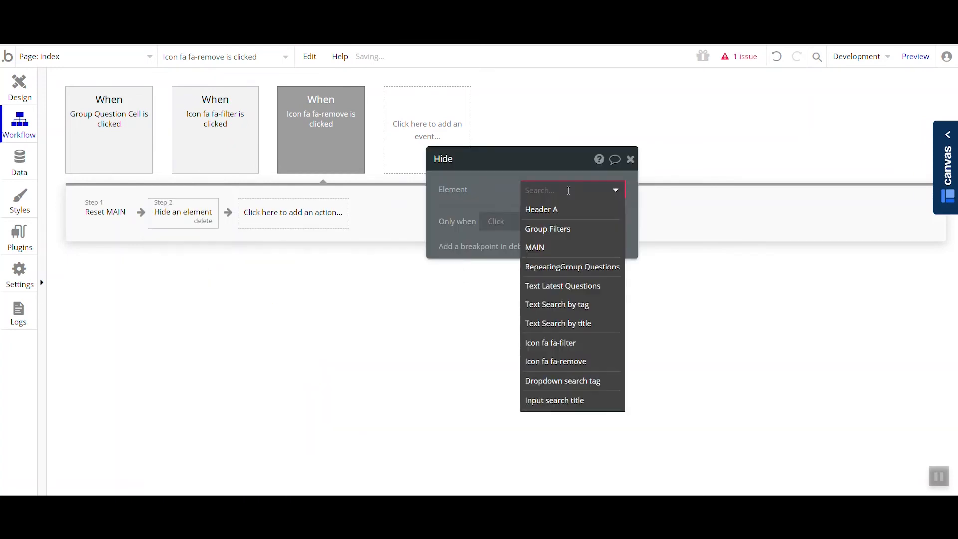
click(596, 362)
drag(486, 194, 501, 249)
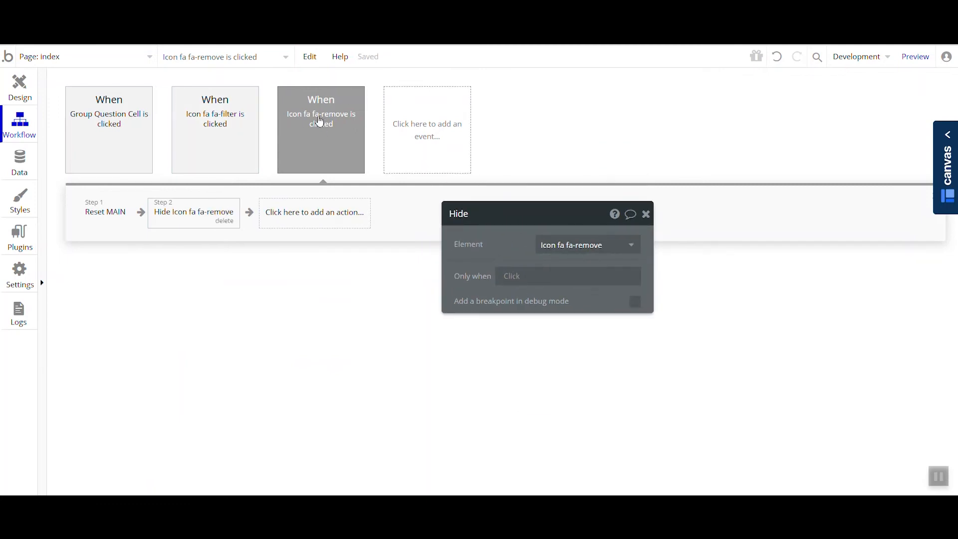
- Compare Icon fa-remove's conditional settings in the design with the actions of its click workflow
click(33, 93)
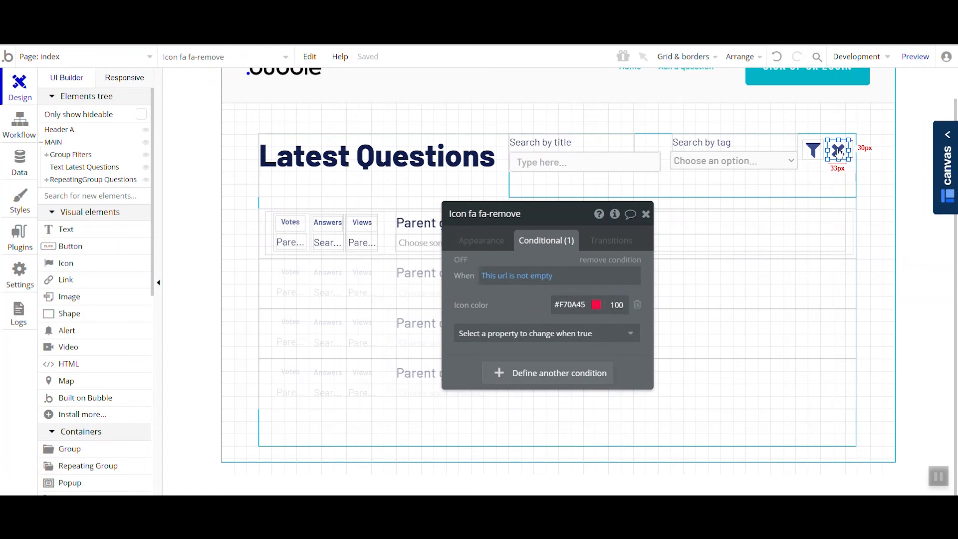
click(20, 126)
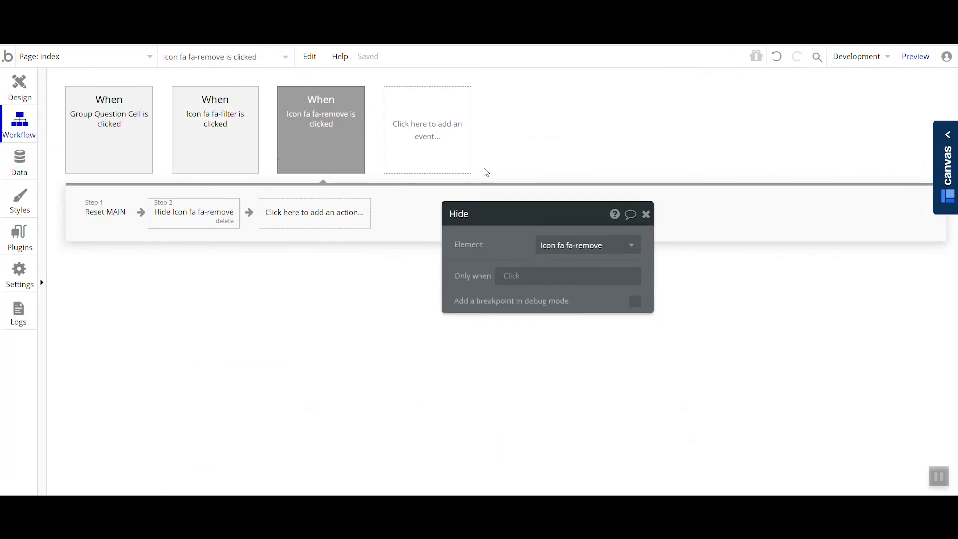
click(31, 93)
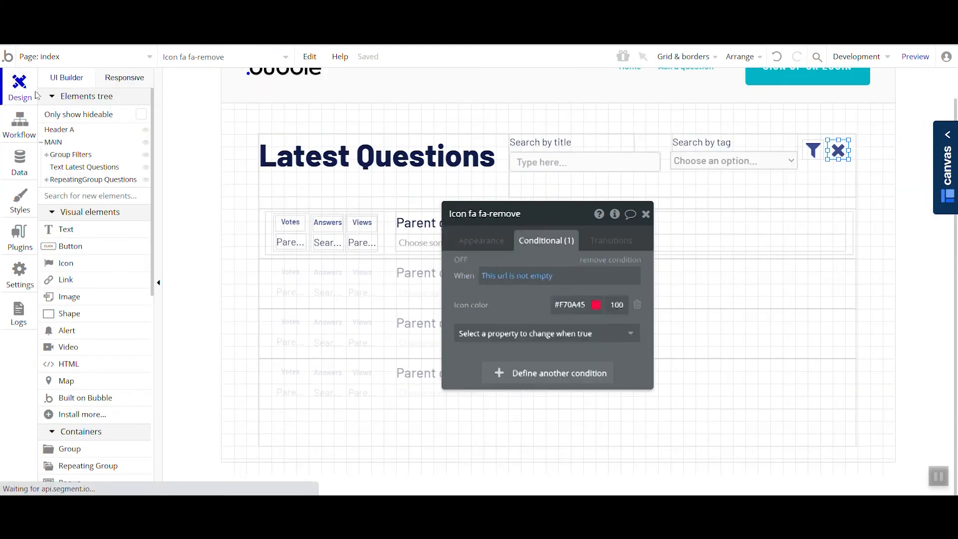
drag(508, 248, 525, 215)
click(14, 125)
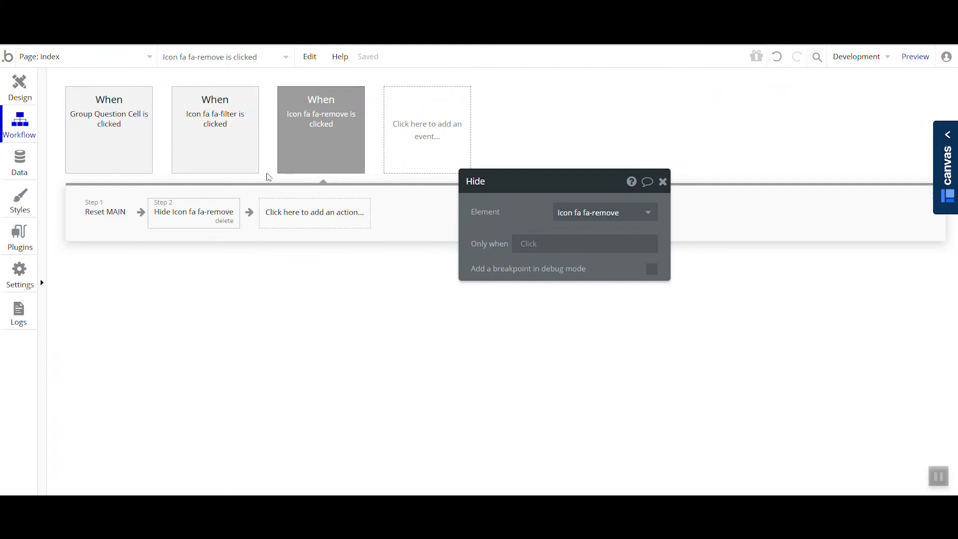
click(20, 87)
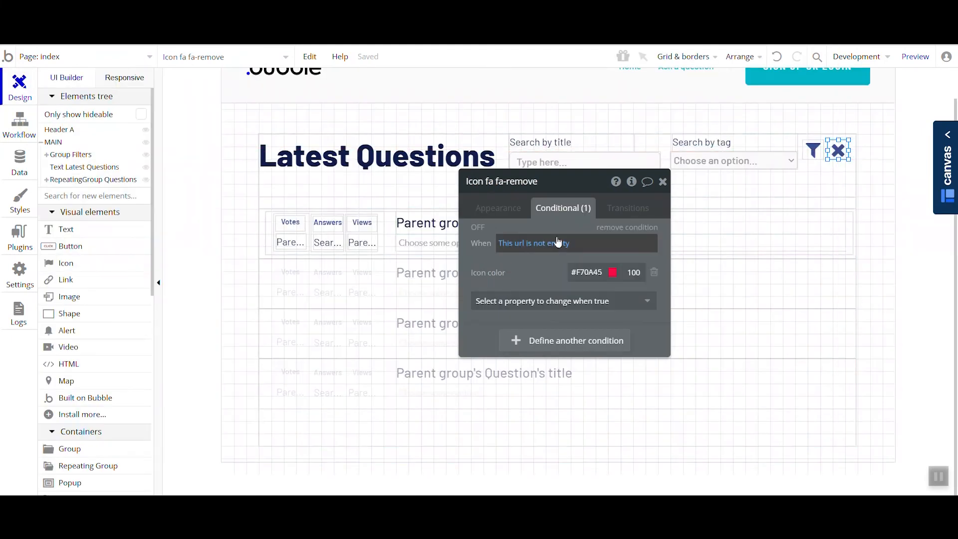
- Delete the Hide action from the remove icon's workflow and the Show action from the filter icon's workflow
click(19, 124)
click(225, 221)
click(220, 151)
click(308, 226)
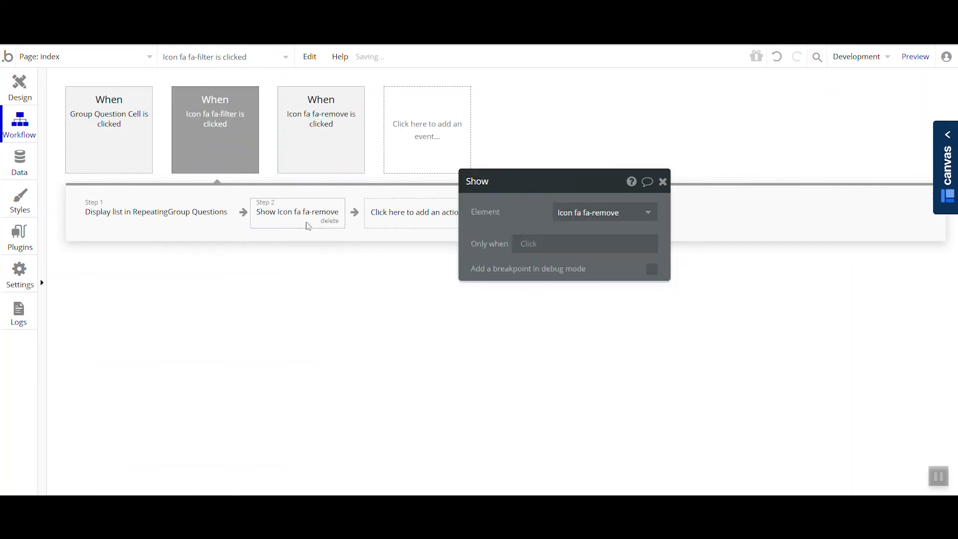
click(330, 222)
- Create a custom state named search_active of type yes / no on Group Filters
click(20, 95)
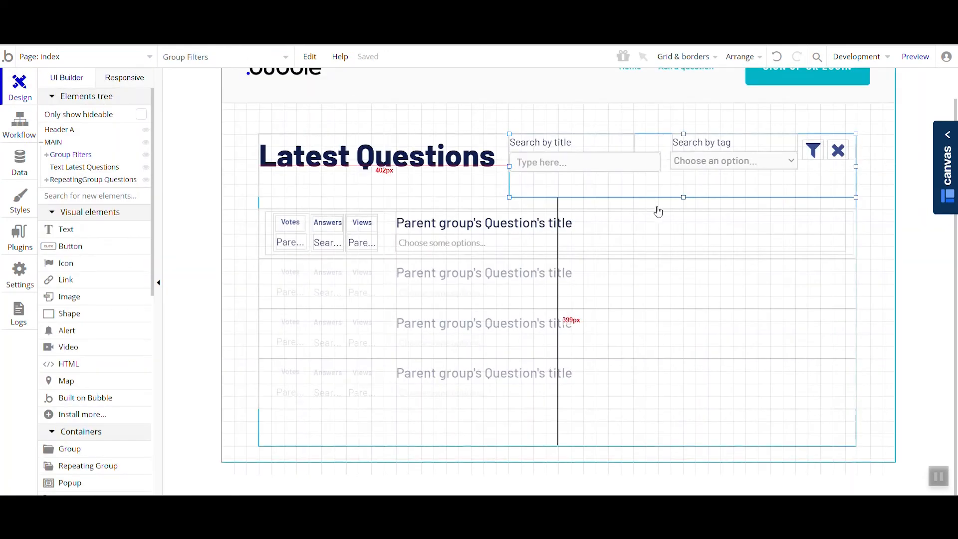
double_click(661, 183)
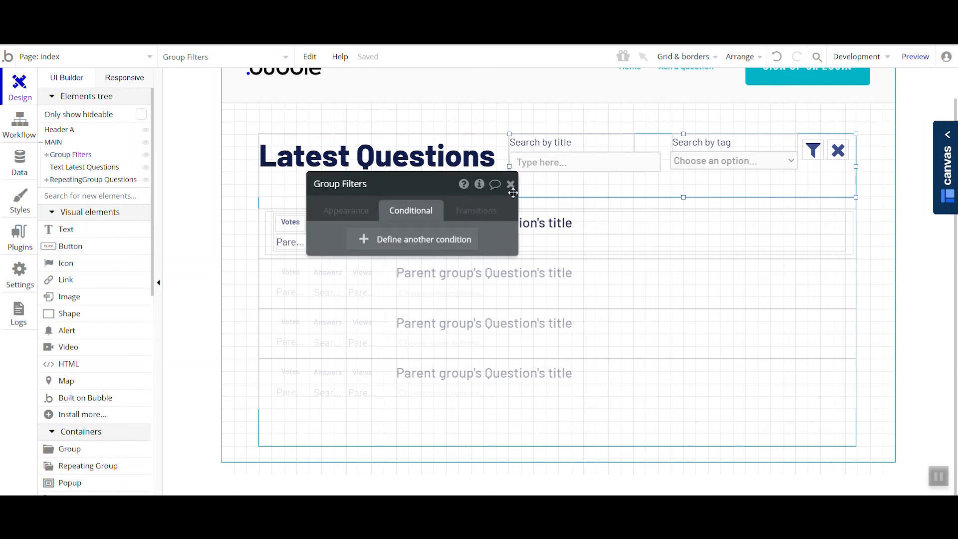
click(479, 184)
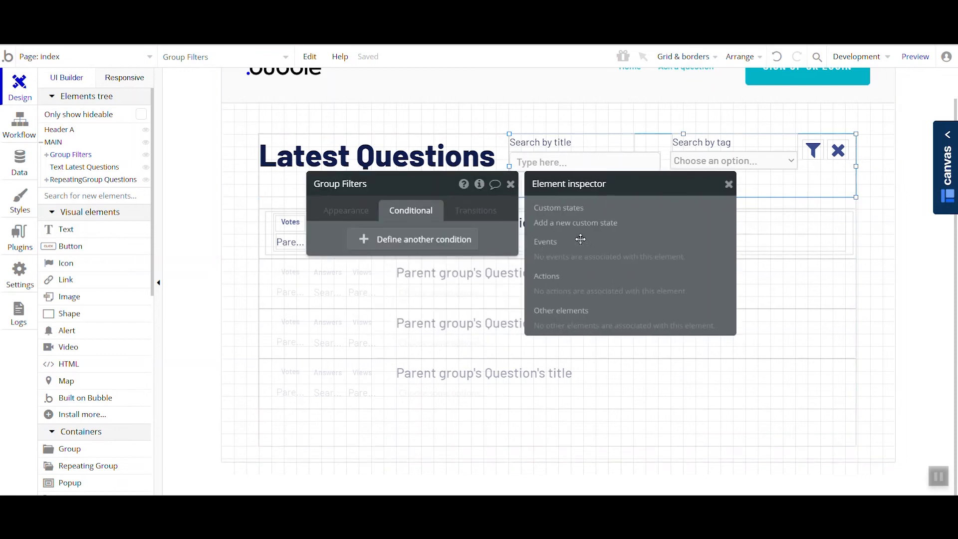
drag(499, 234, 442, 272)
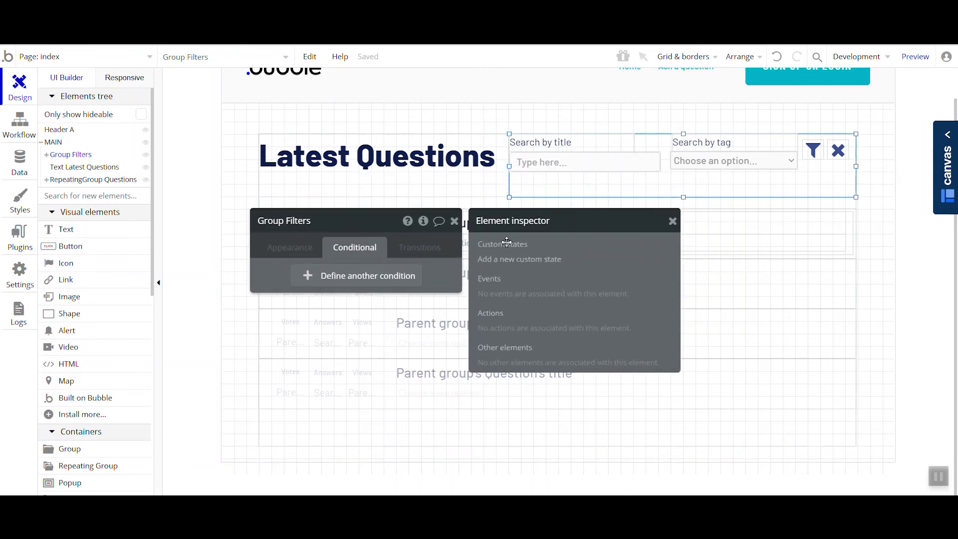
click(515, 270)
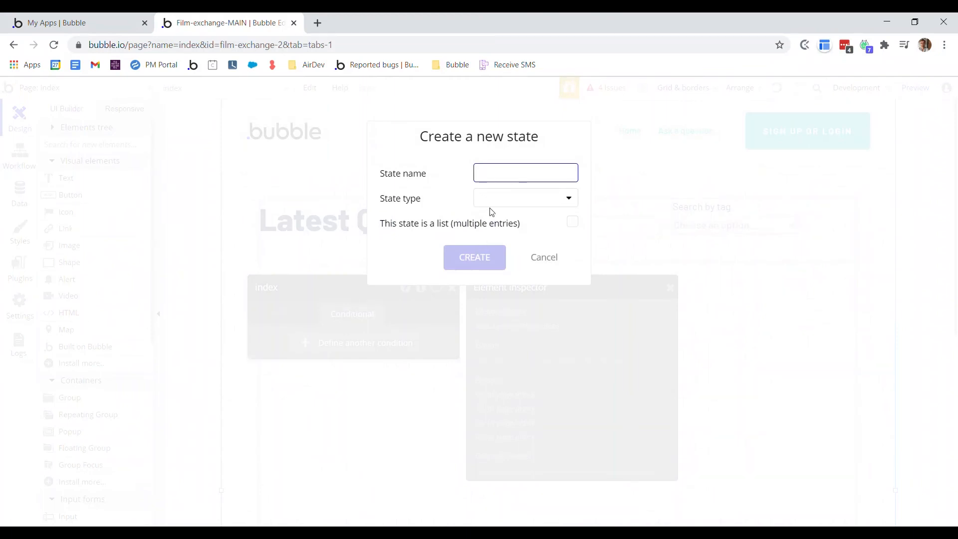
click(493, 200)
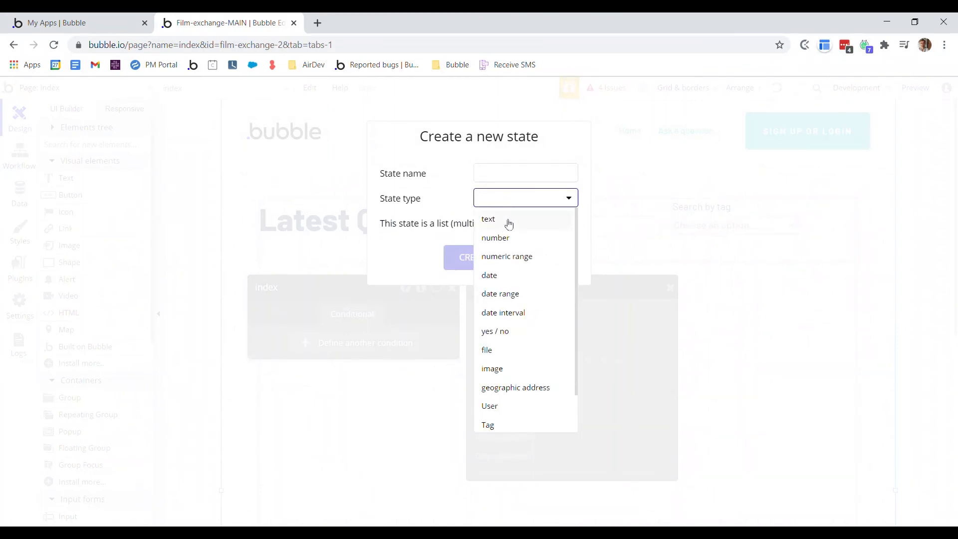
scroll(538, 319, down, 1)
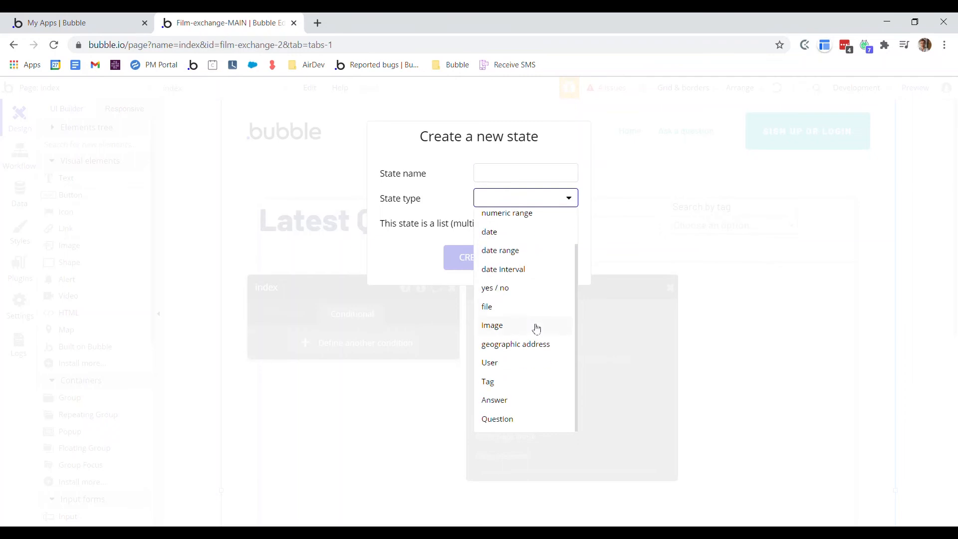
click(441, 222)
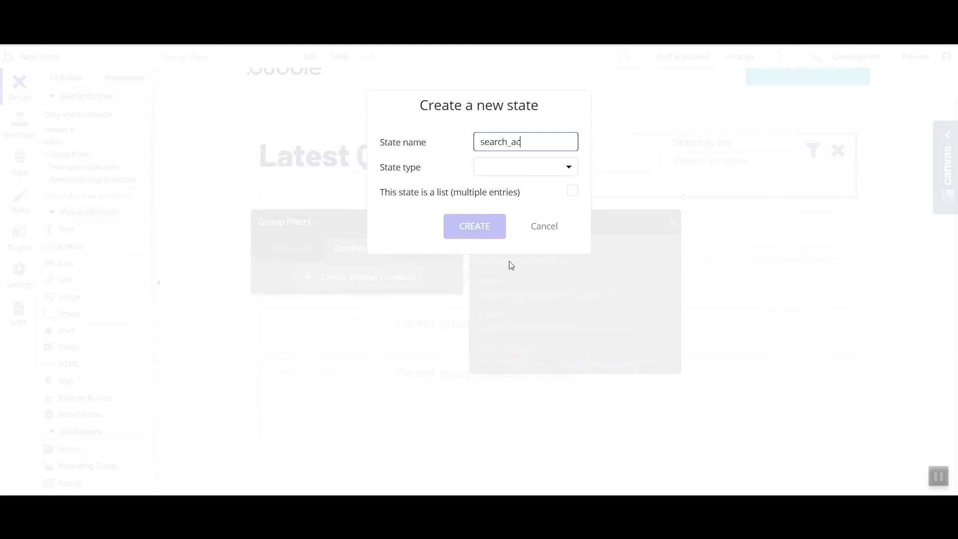
click(508, 172)
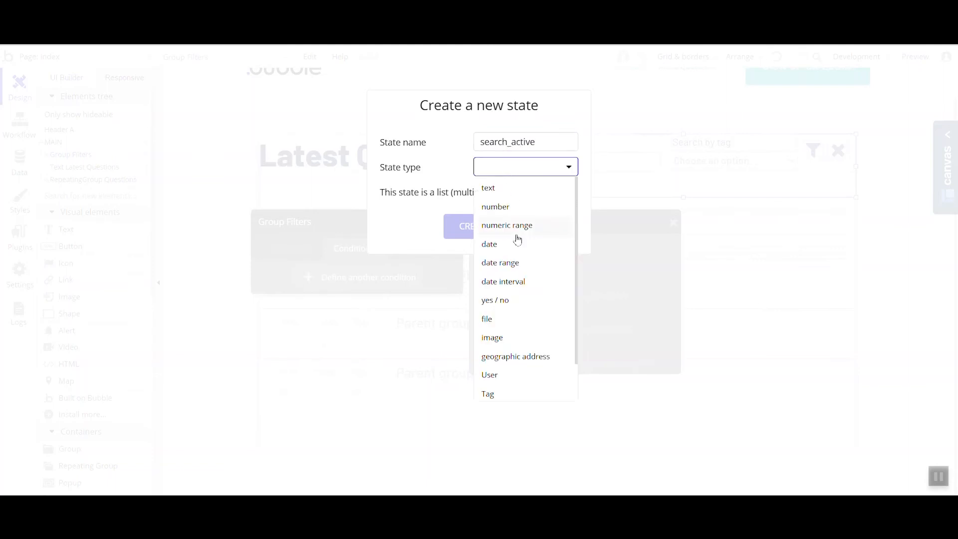
click(536, 302)
click(488, 227)
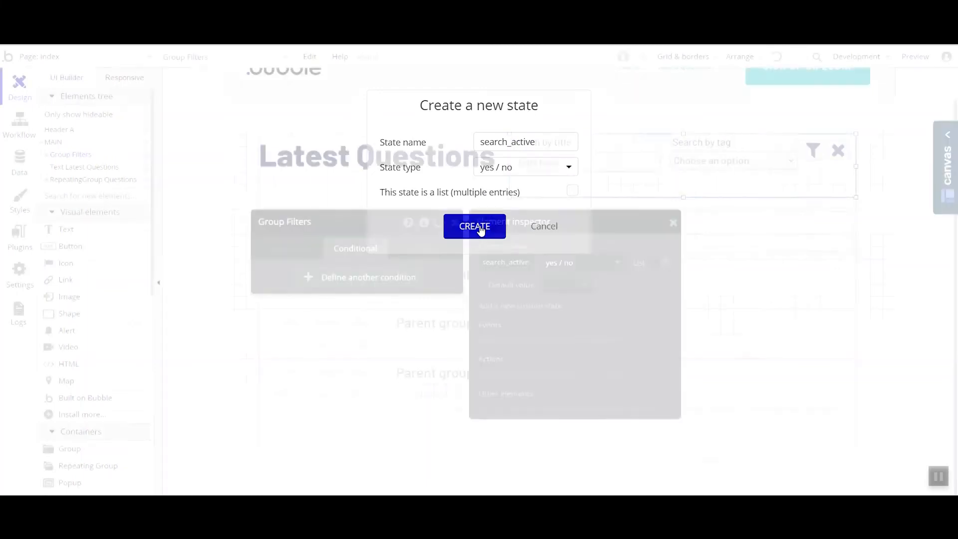
- Set the default value of Group Filters' search_active state to no
drag(551, 264, 398, 286)
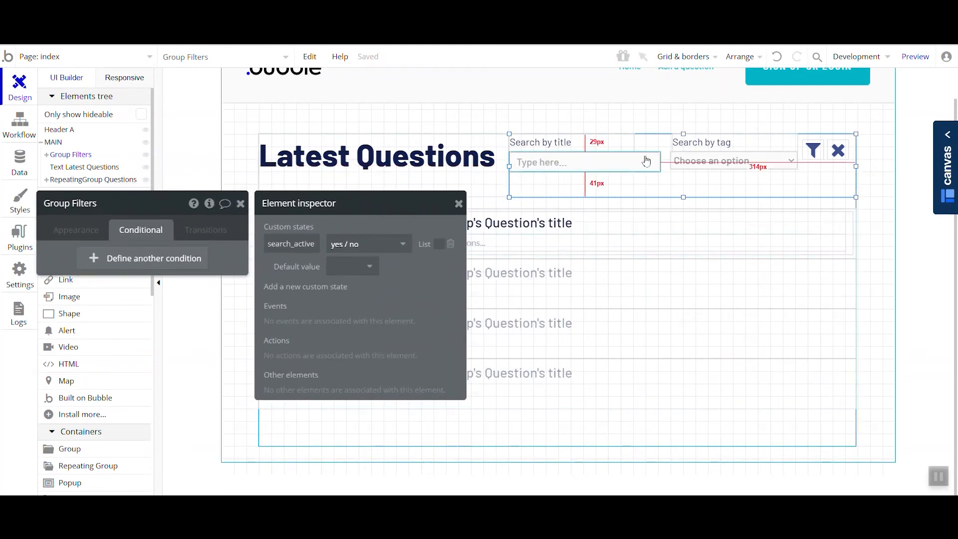
click(364, 267)
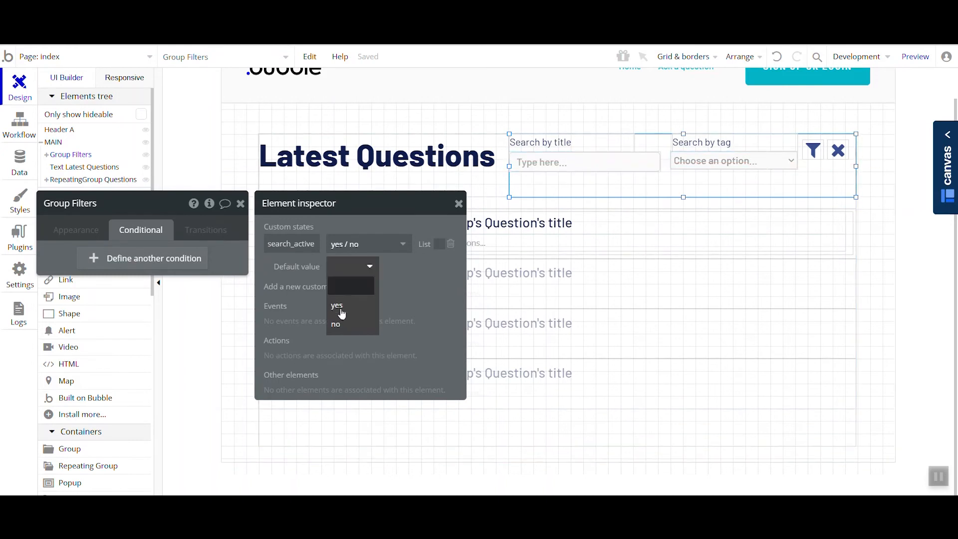
click(339, 326)
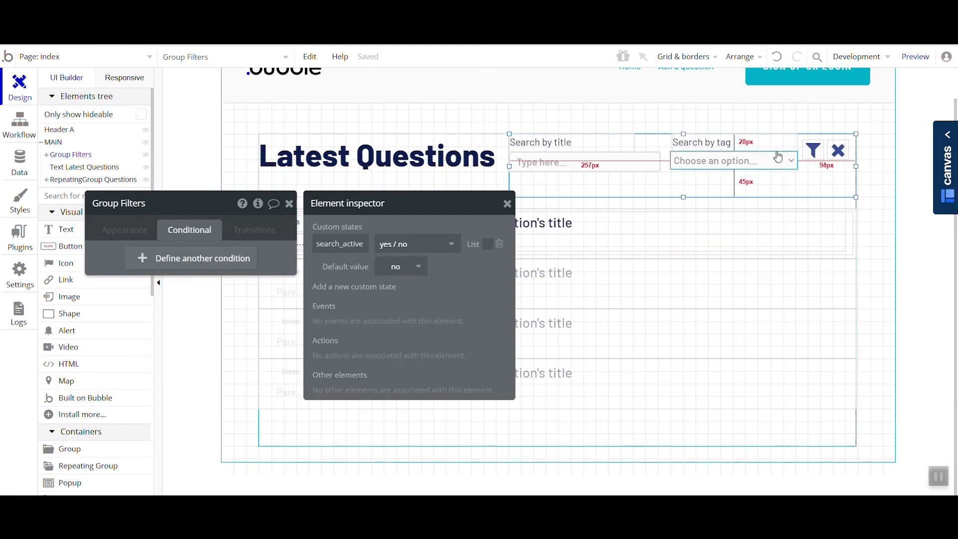
- Add a Set state action after the Display list action in the filter icon's click workflow
click(813, 150)
click(131, 232)
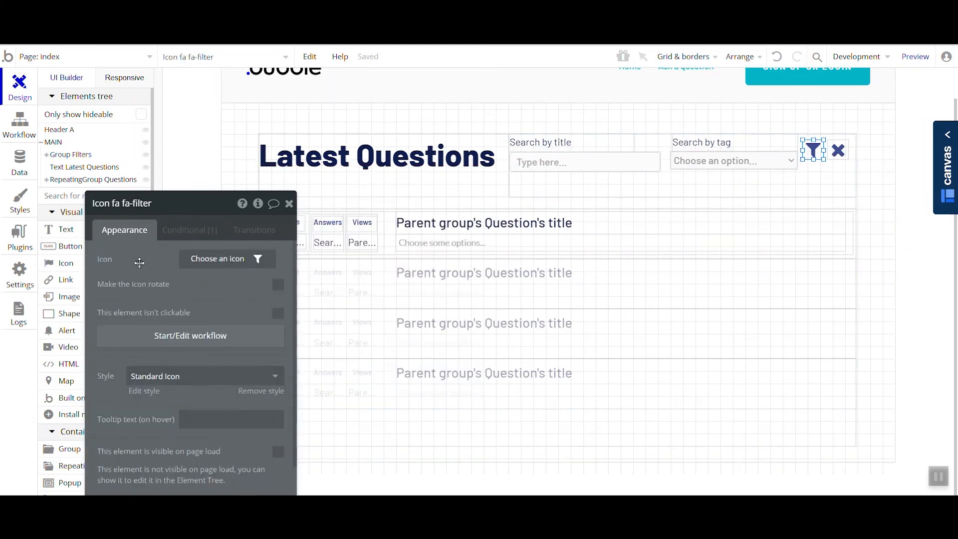
click(164, 338)
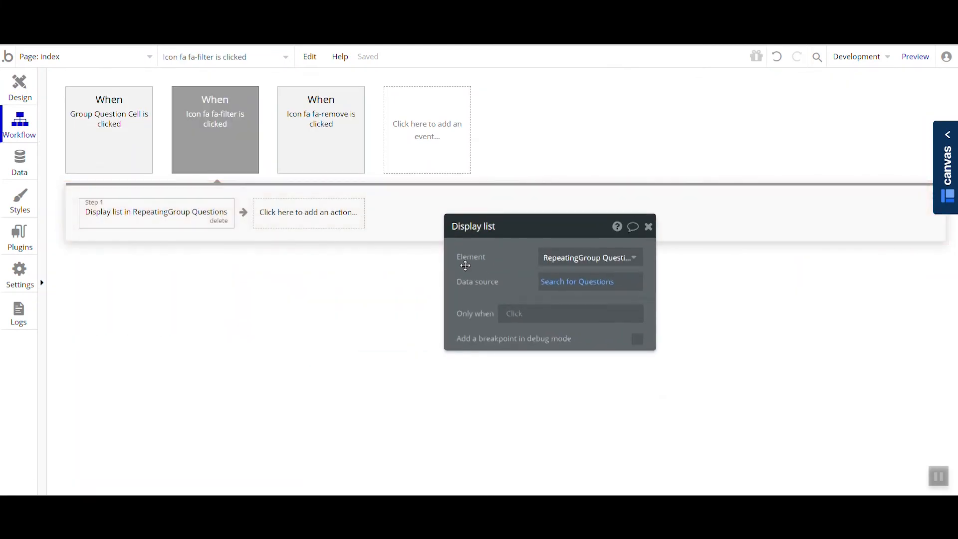
click(296, 207)
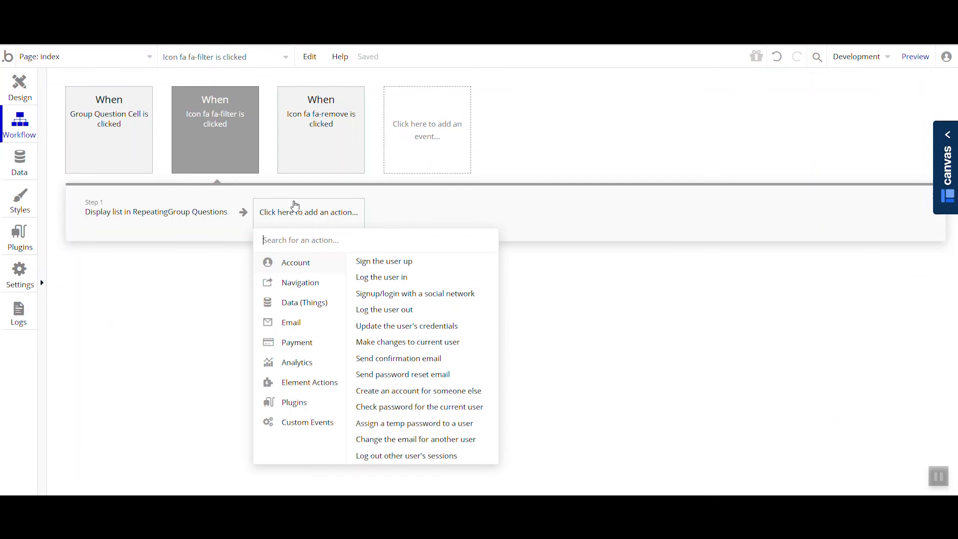
mouse_move(315, 389)
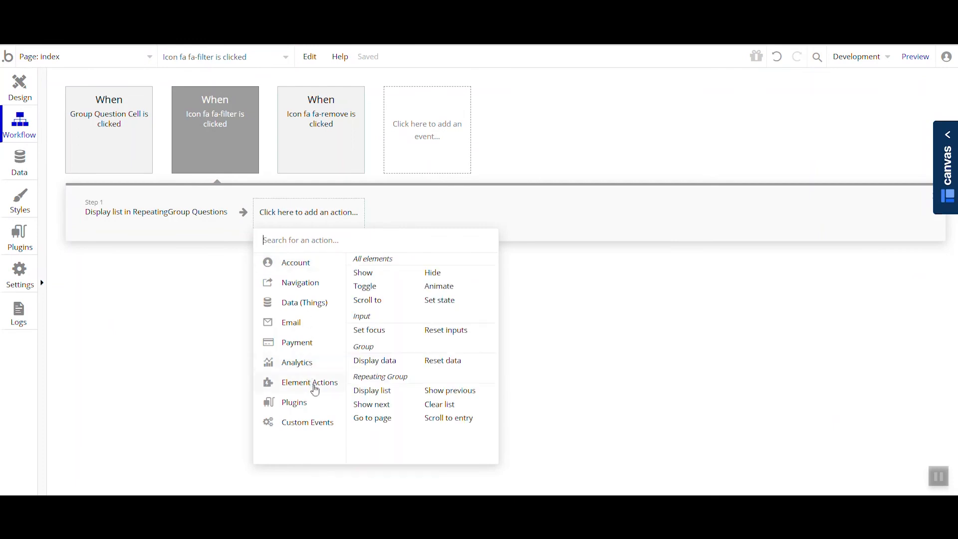
click(462, 307)
- Configure the filter workflow's Set state action to set Group Filters' search_active state to "yes"
click(575, 258)
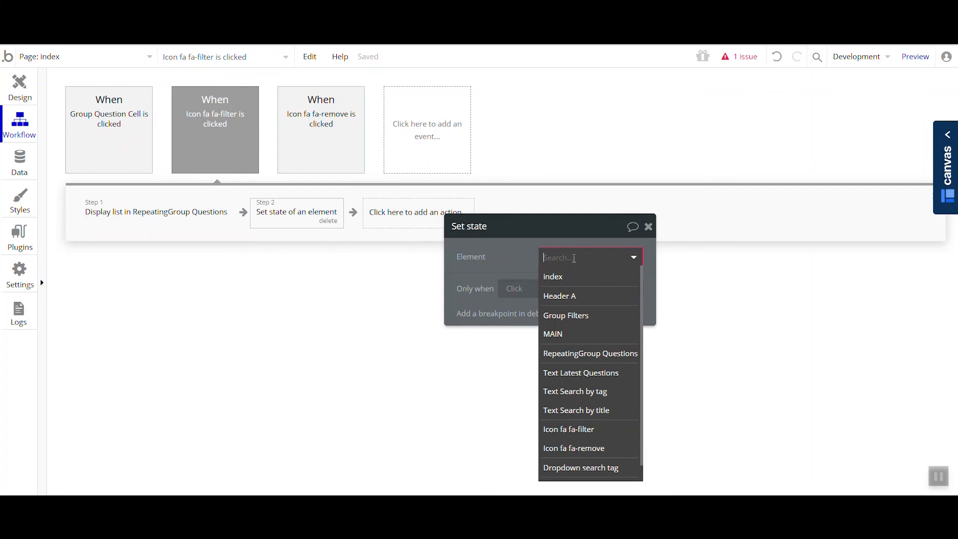
click(582, 315)
click(632, 282)
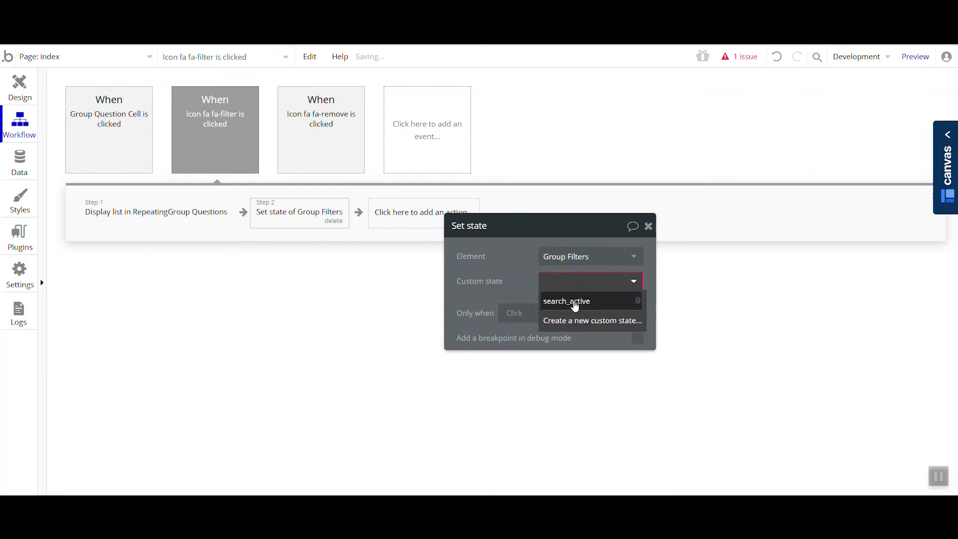
click(575, 301)
click(559, 306)
click(557, 340)
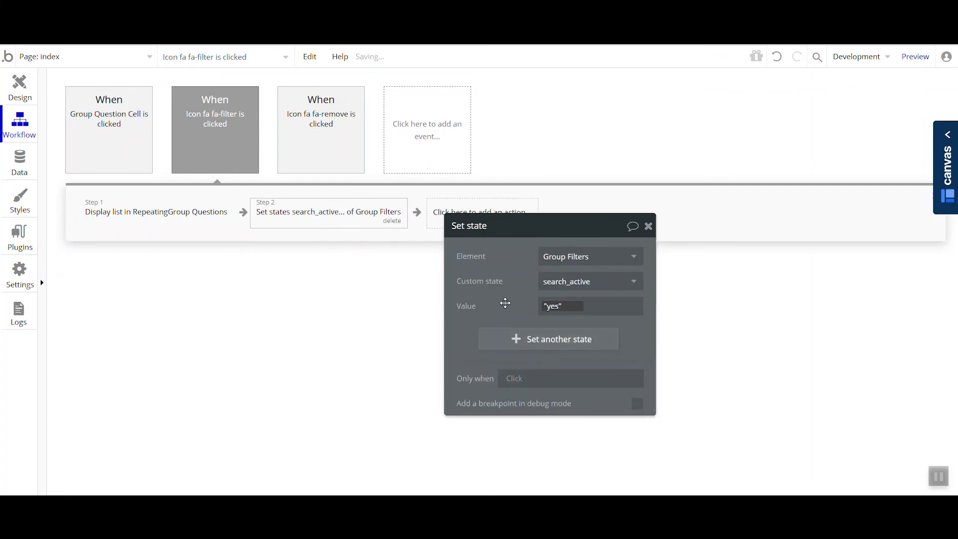
drag(502, 299, 528, 283)
- Add a Set state action to the fa-remove icon's click workflow that sets Group Filters' search_active to "no"
click(342, 158)
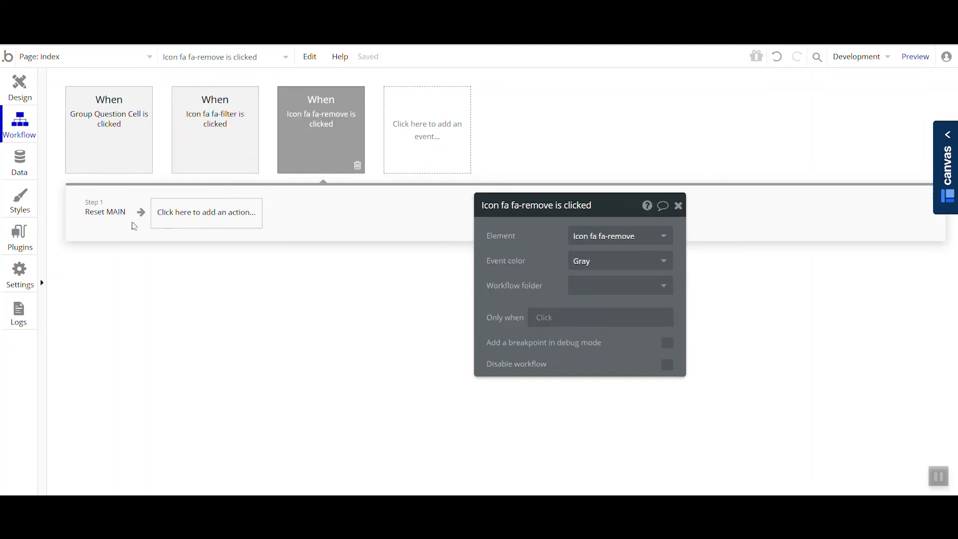
click(216, 220)
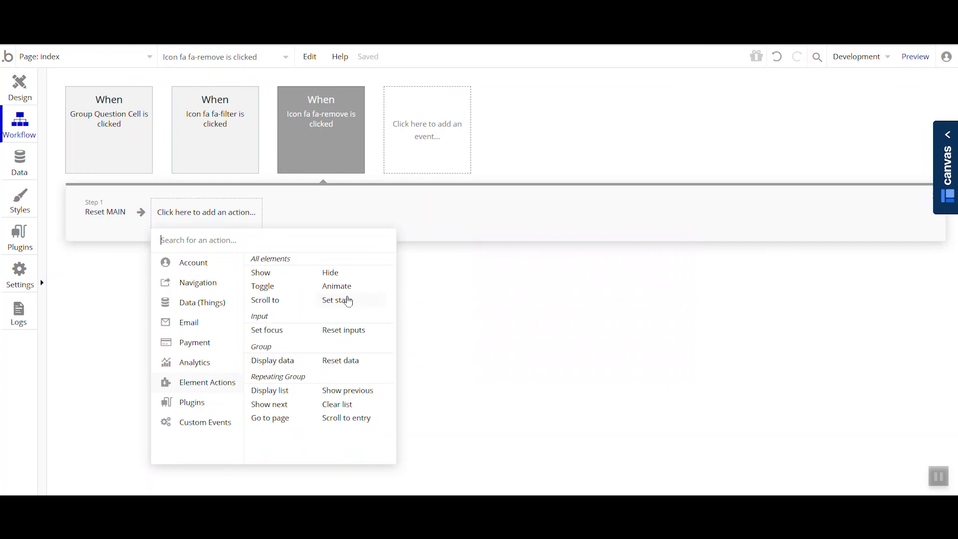
click(352, 306)
click(597, 235)
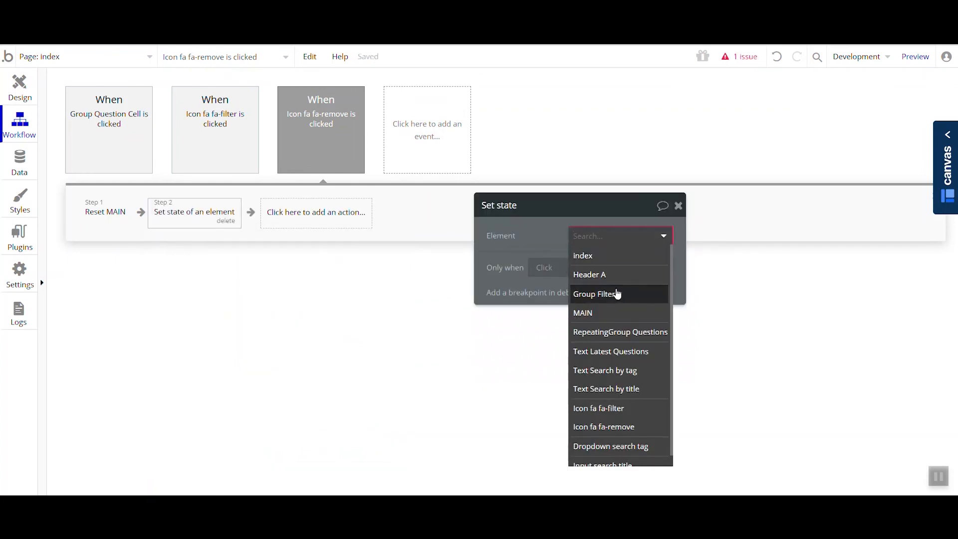
click(620, 298)
click(609, 265)
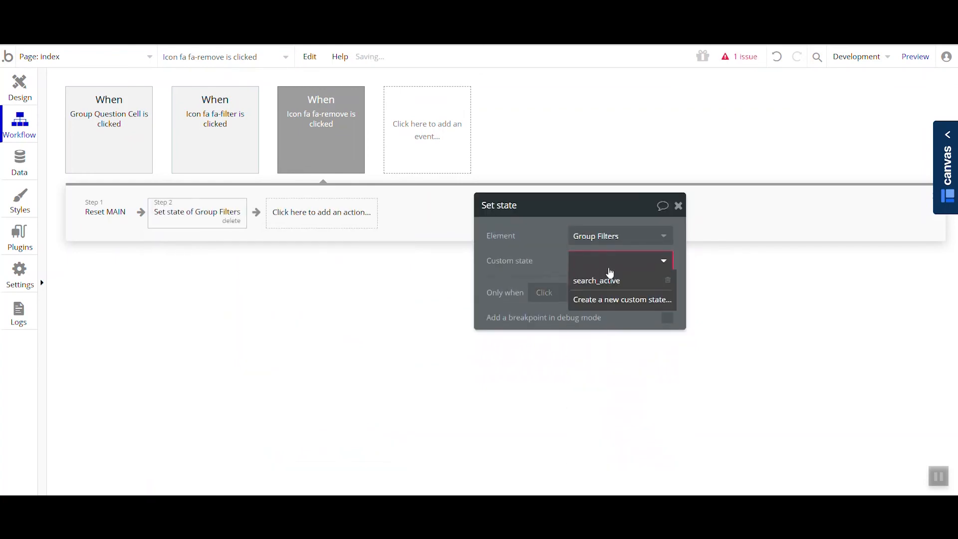
click(609, 279)
click(611, 285)
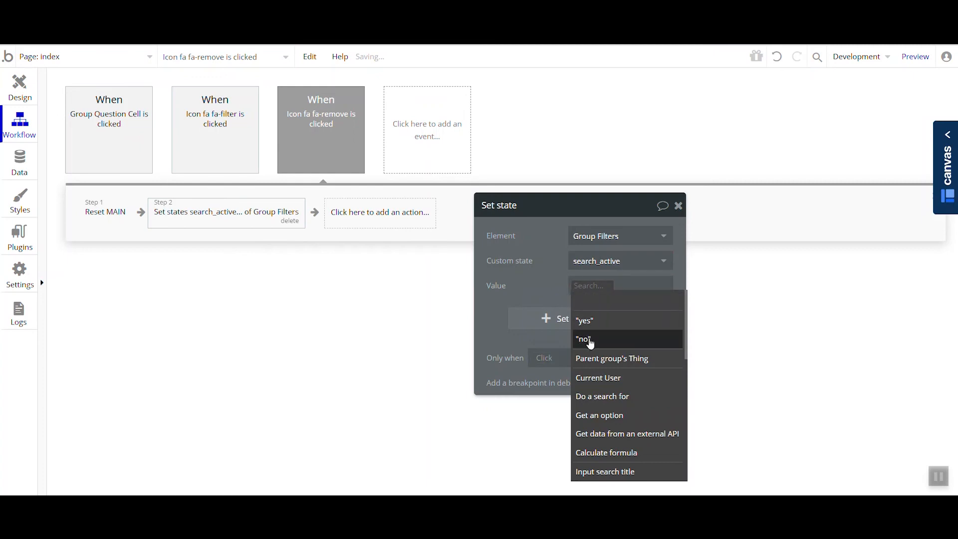
click(592, 344)
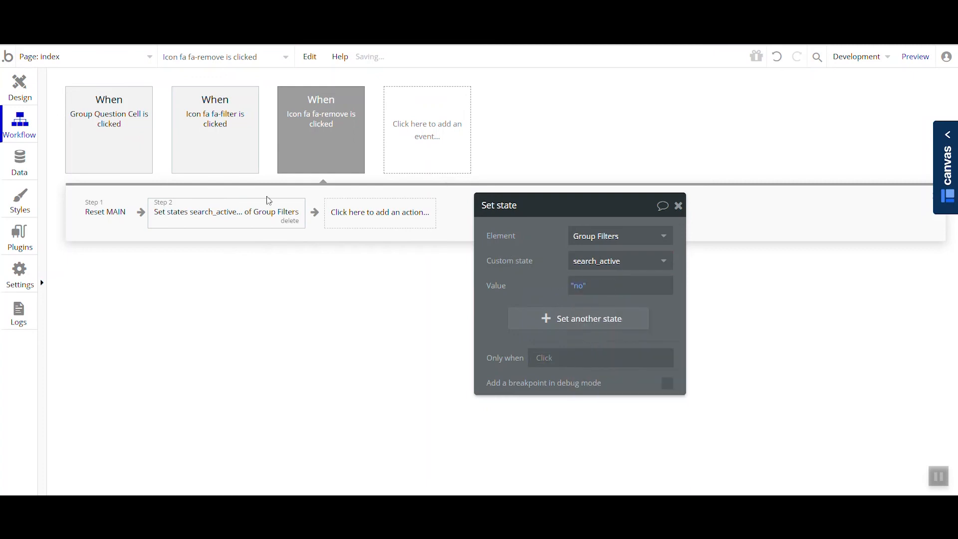
- Review the fa-remove icon's design properties alongside the actions of its click workflow
mouse_move(240, 171)
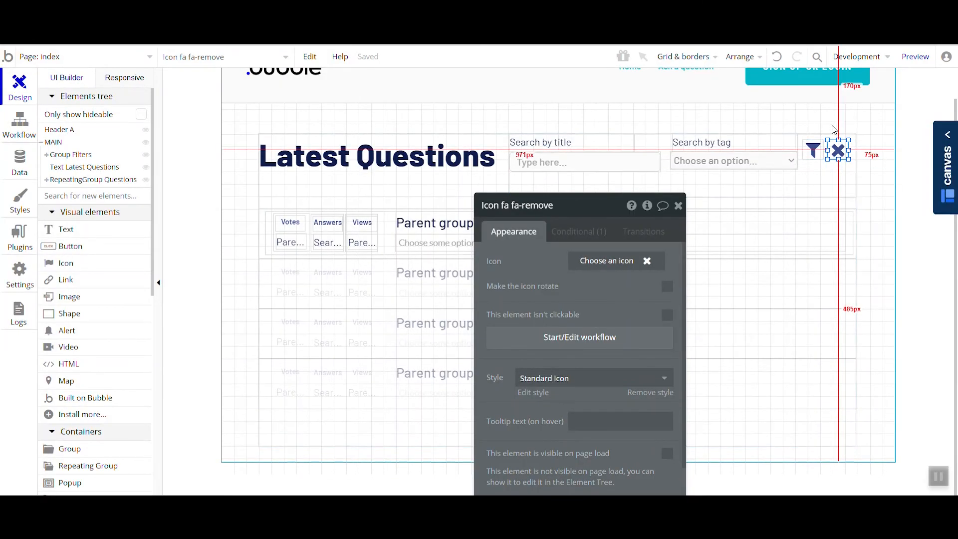
drag(513, 279, 127, 262)
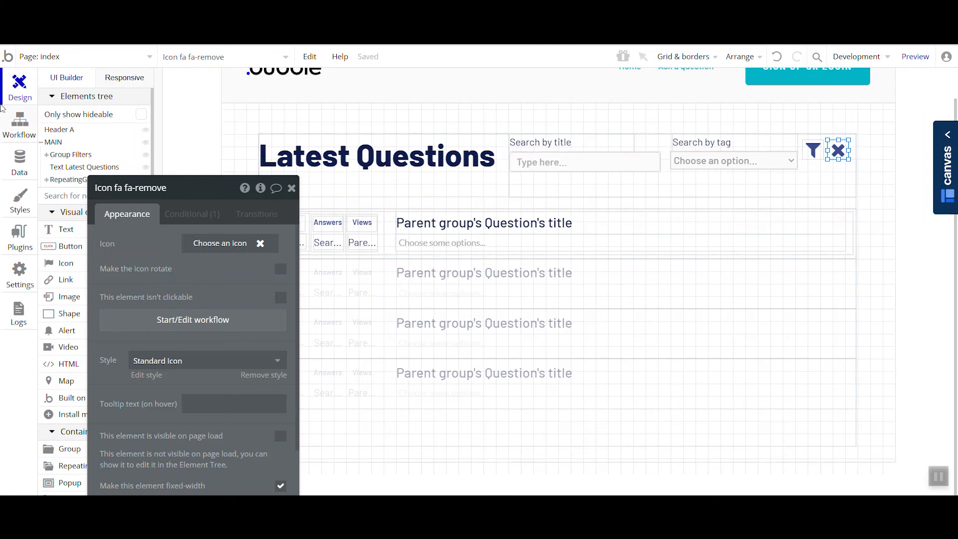
click(18, 124)
drag(171, 228, 561, 260)
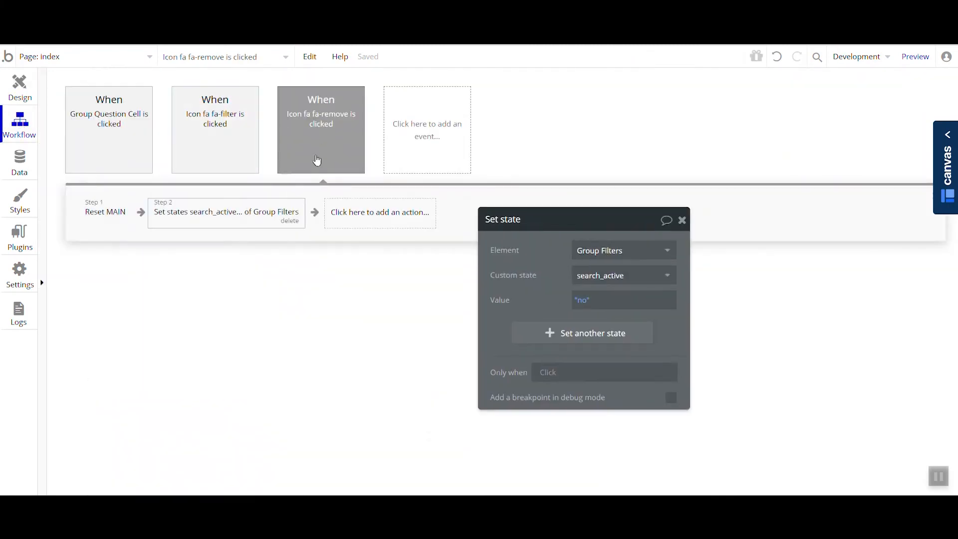
click(19, 87)
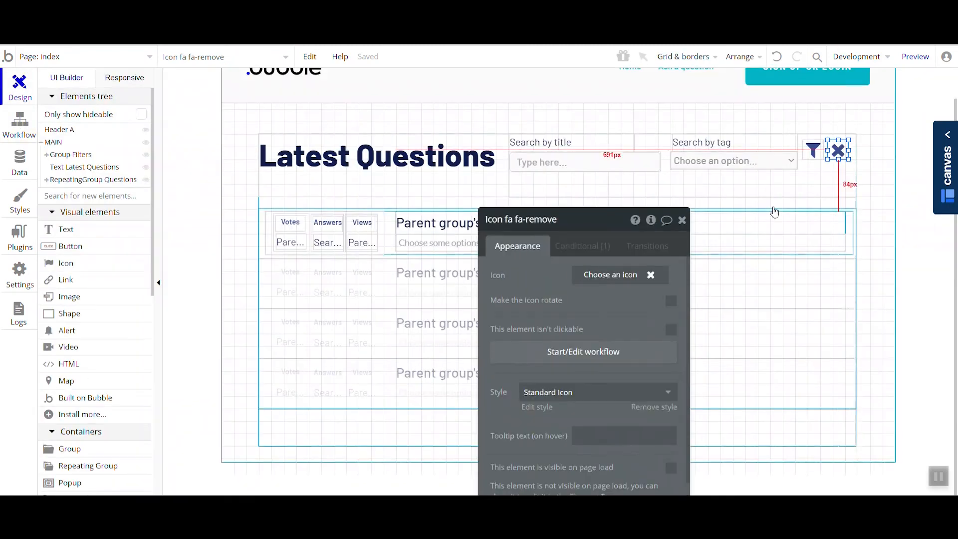
- Add a second condition to Icon fa-remove based on Group Filters's search_active state
drag(533, 303, 301, 247)
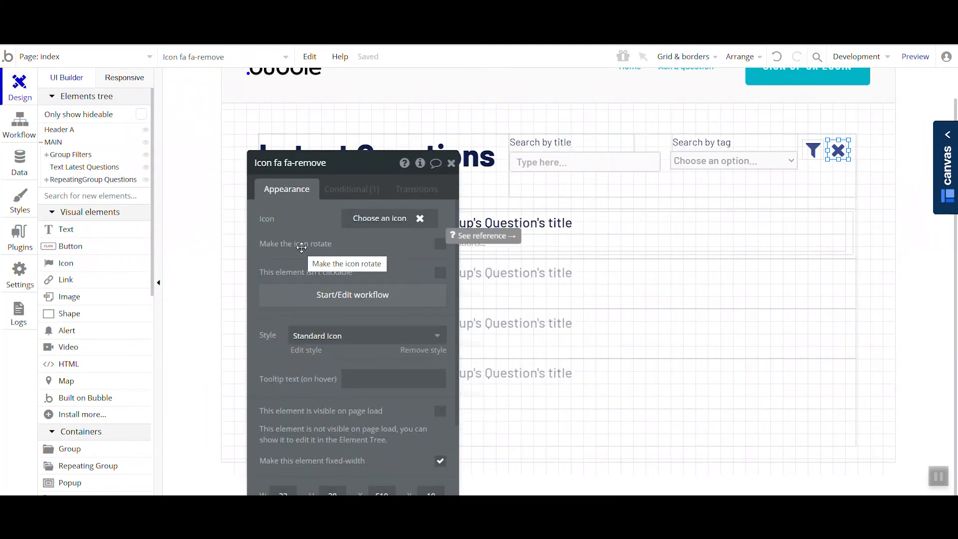
click(352, 189)
click(313, 277)
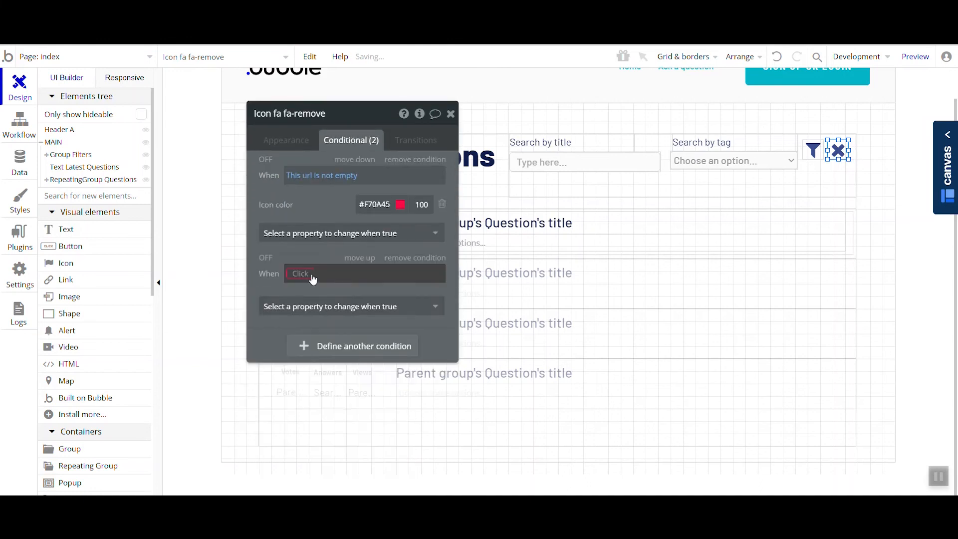
click(300, 274)
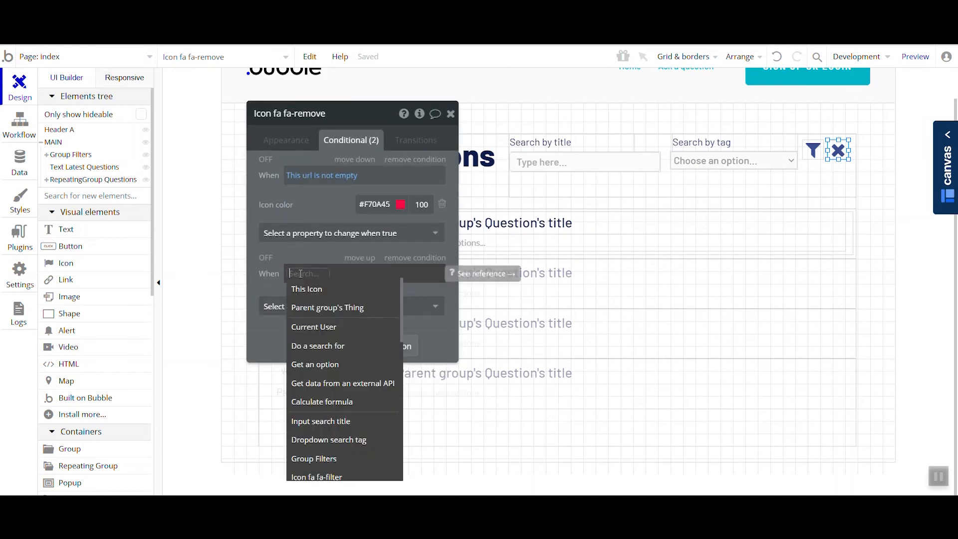
click(338, 461)
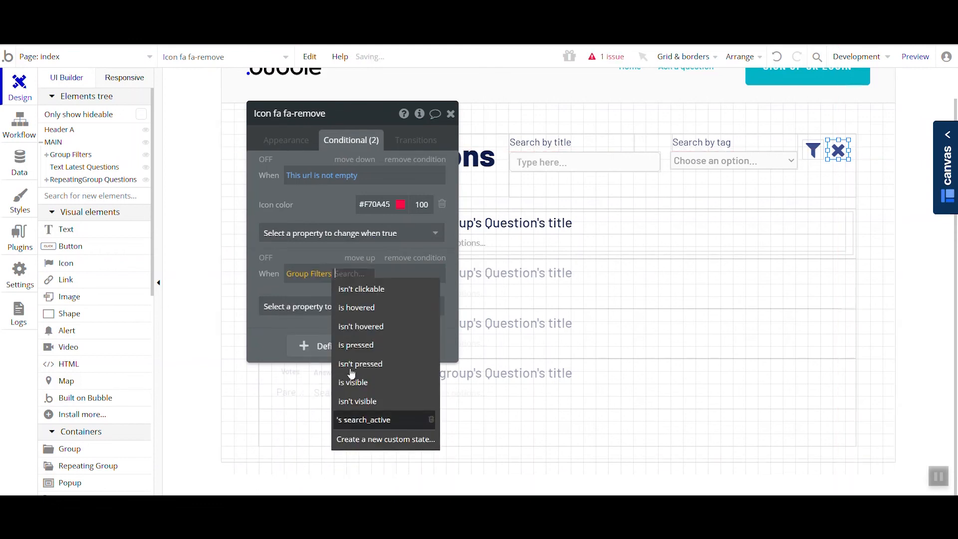
click(397, 422)
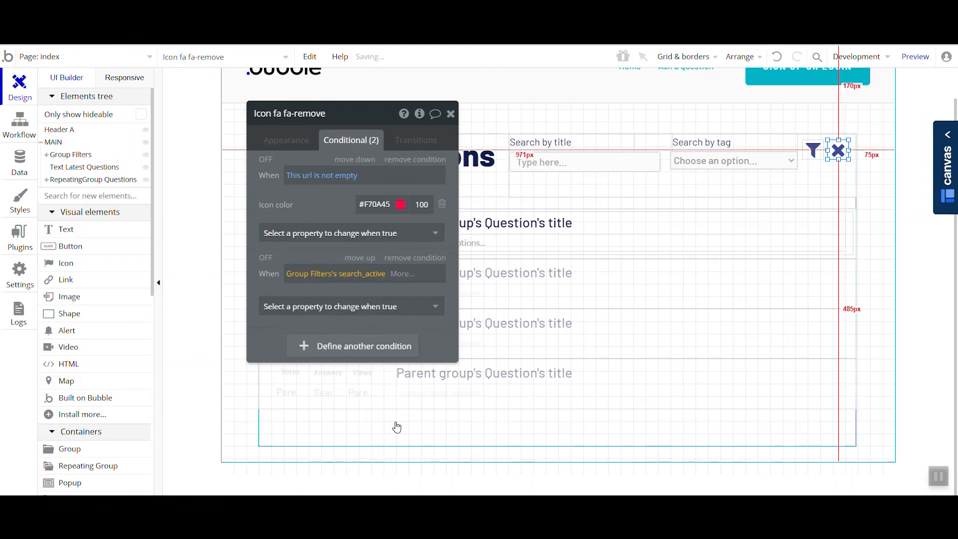
- Complete the new condition as search_active is "yes" and make the fa-remove icon visible when it is true
click(412, 285)
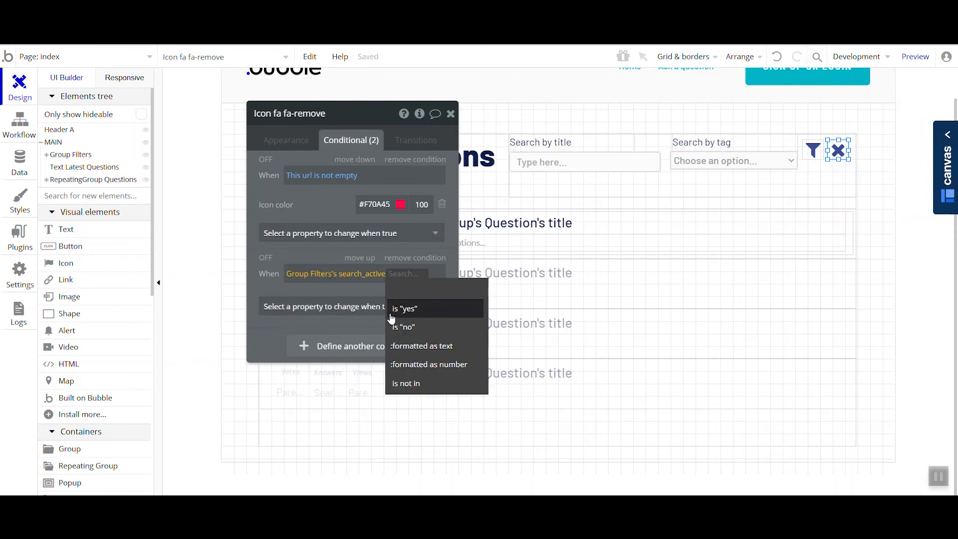
click(372, 285)
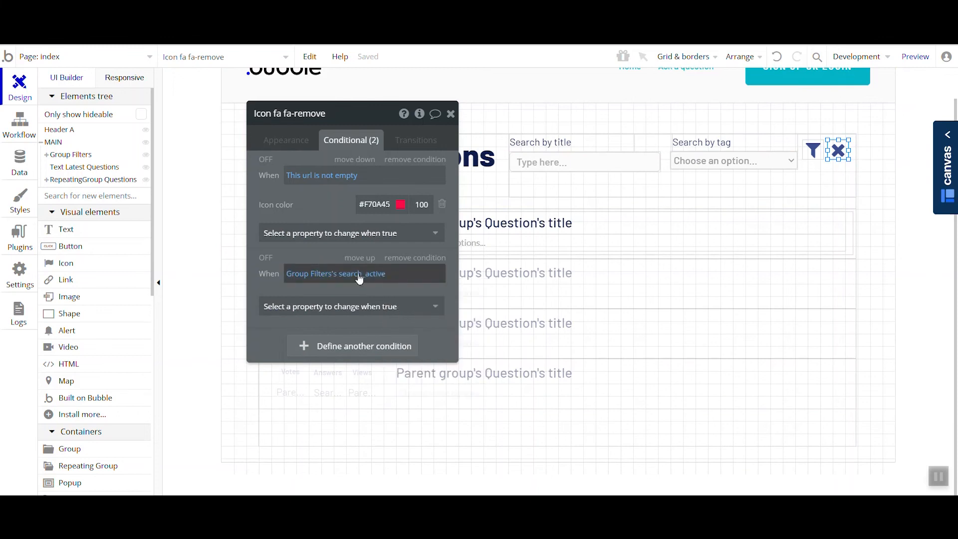
click(377, 281)
click(390, 279)
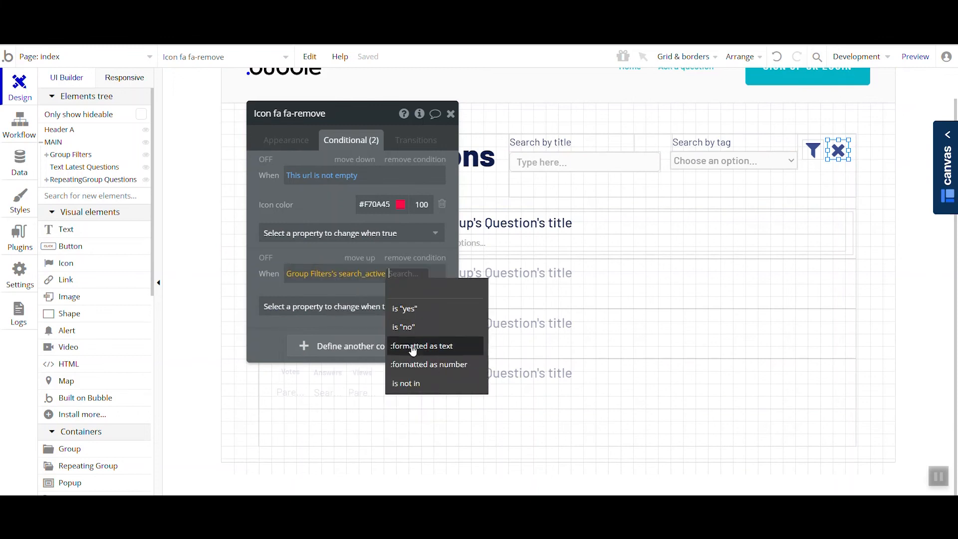
click(412, 314)
click(380, 311)
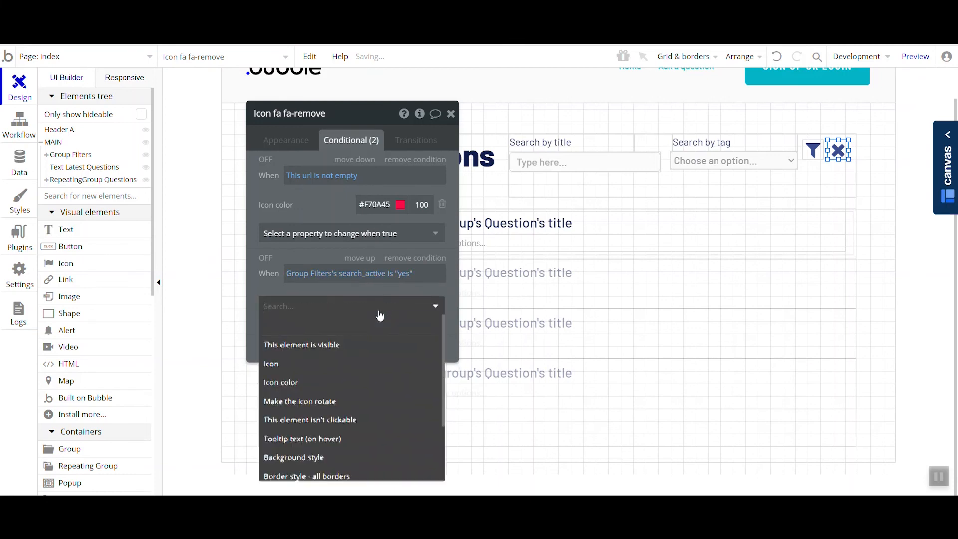
click(357, 345)
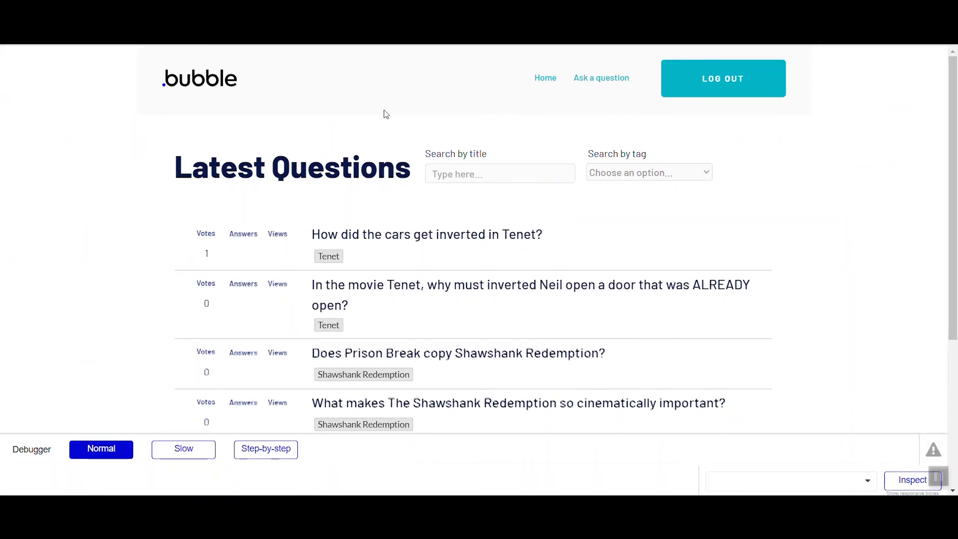
- In the page preview, filter questions by the title "cars", run the filter icon's workflow step by step, and return the debugger to Normal
click(490, 175)
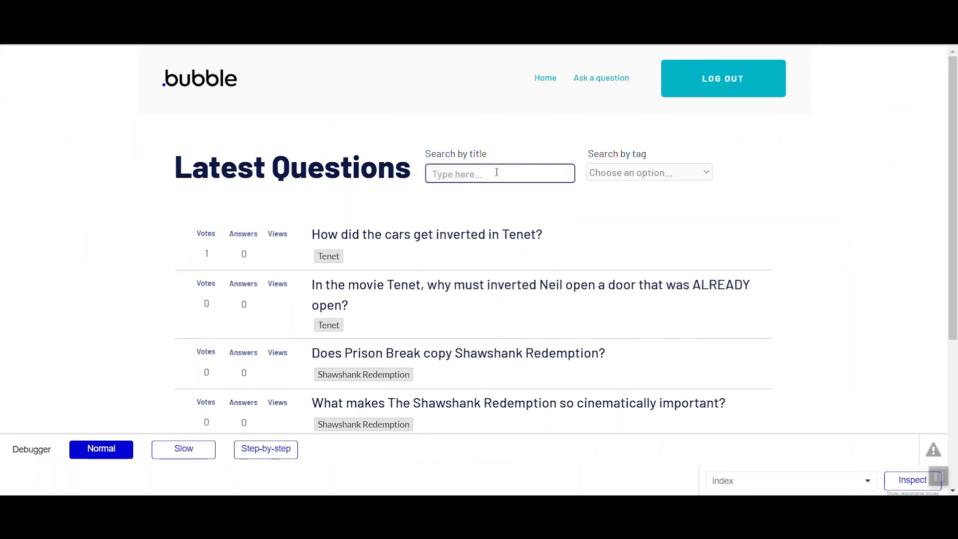
click(281, 444)
click(734, 158)
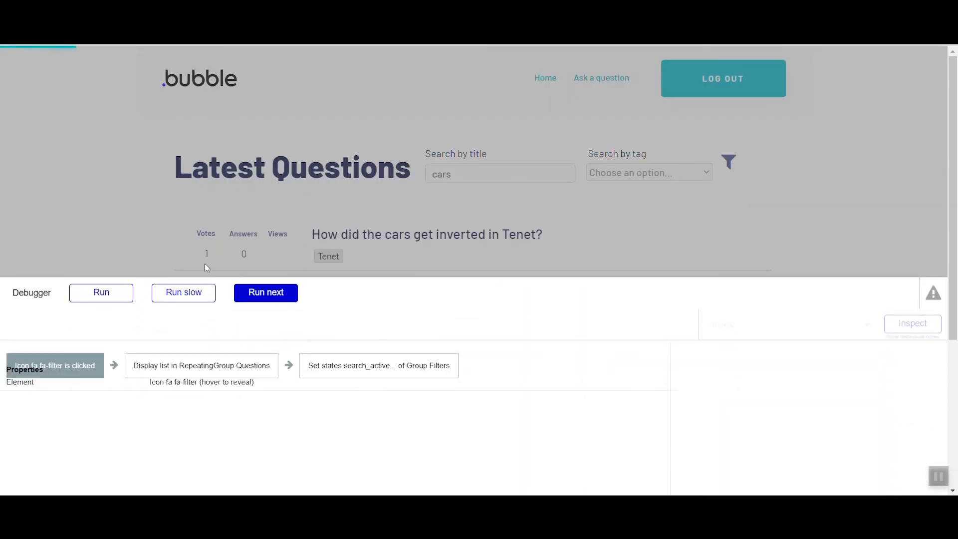
click(285, 295)
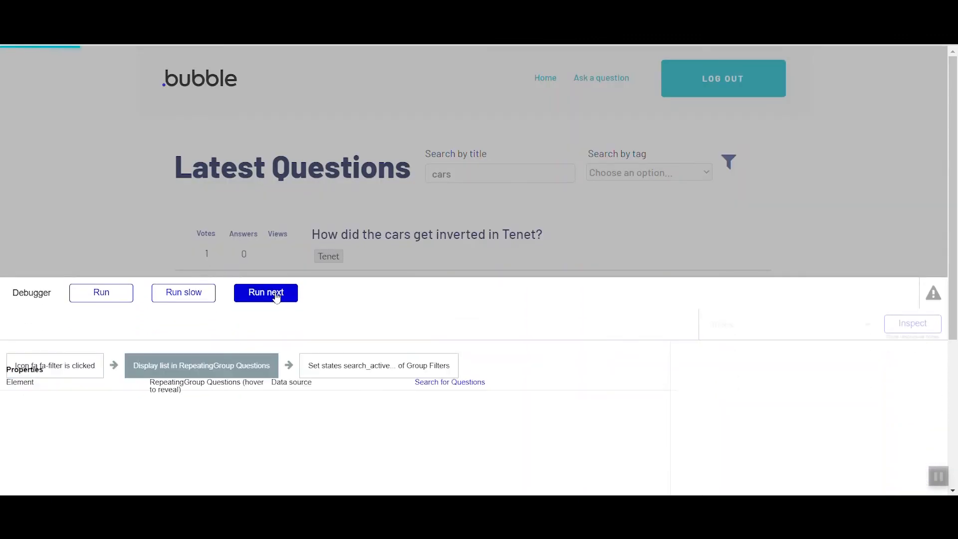
click(276, 296)
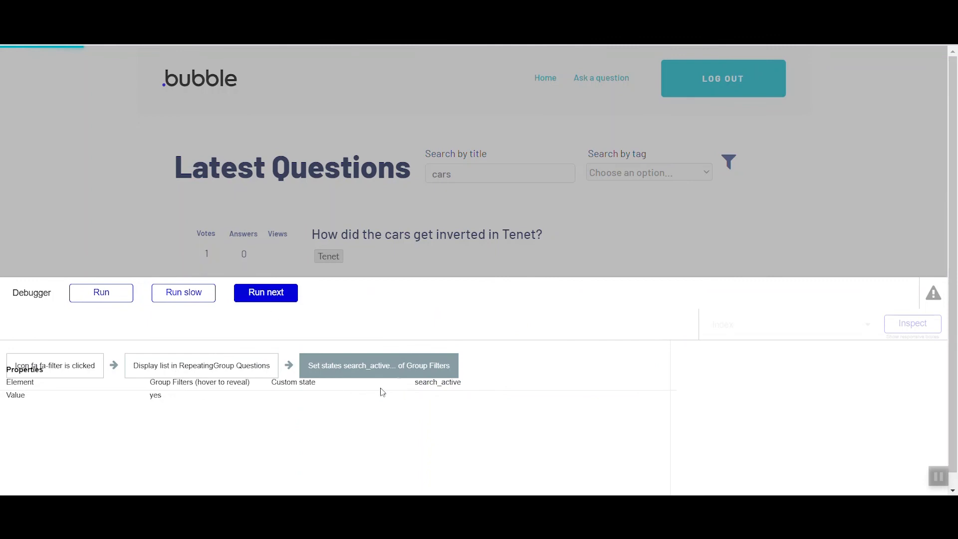
click(277, 292)
click(103, 294)
click(114, 452)
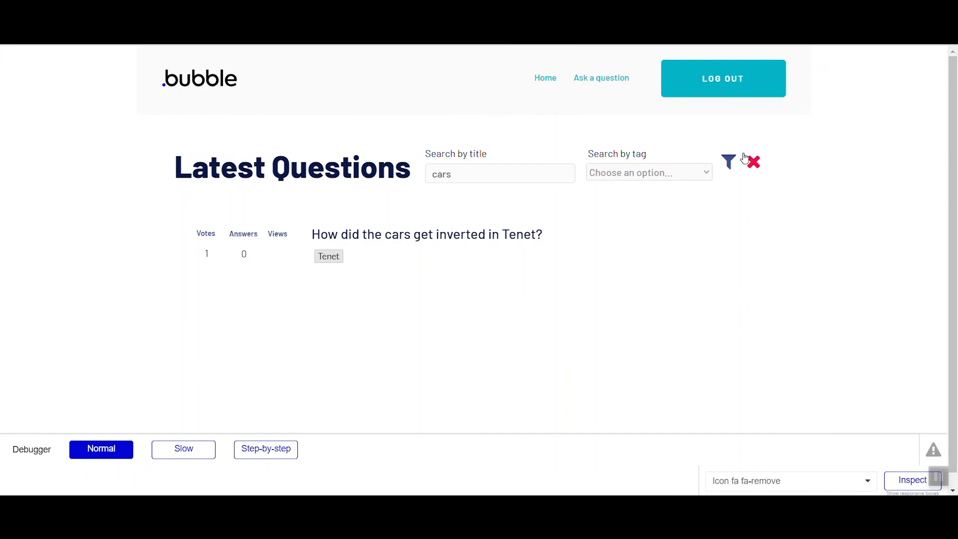
- Inspect the fa-remove icon's conditions in the preview debugger, focusing on the search_active condition, and stop inspecting
click(912, 480)
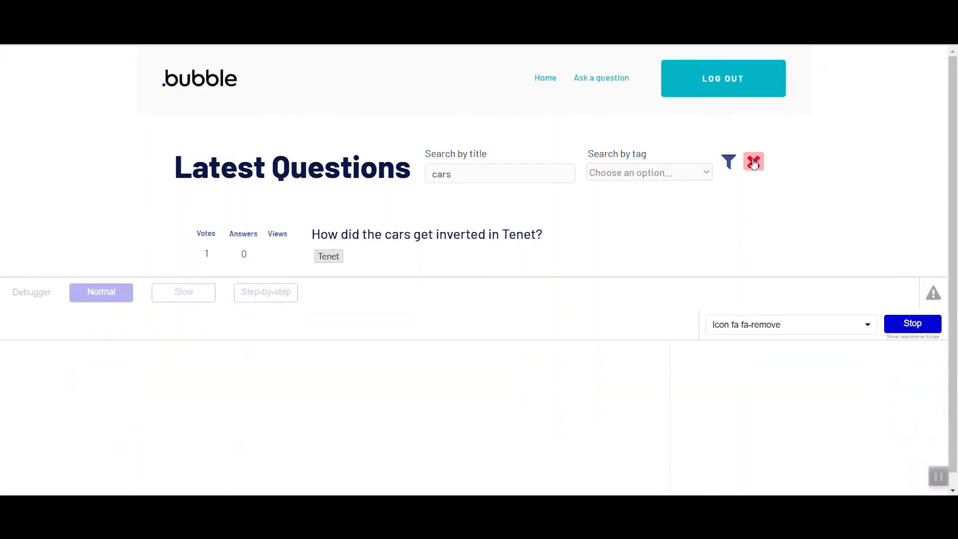
click(753, 164)
triple_click(223, 394)
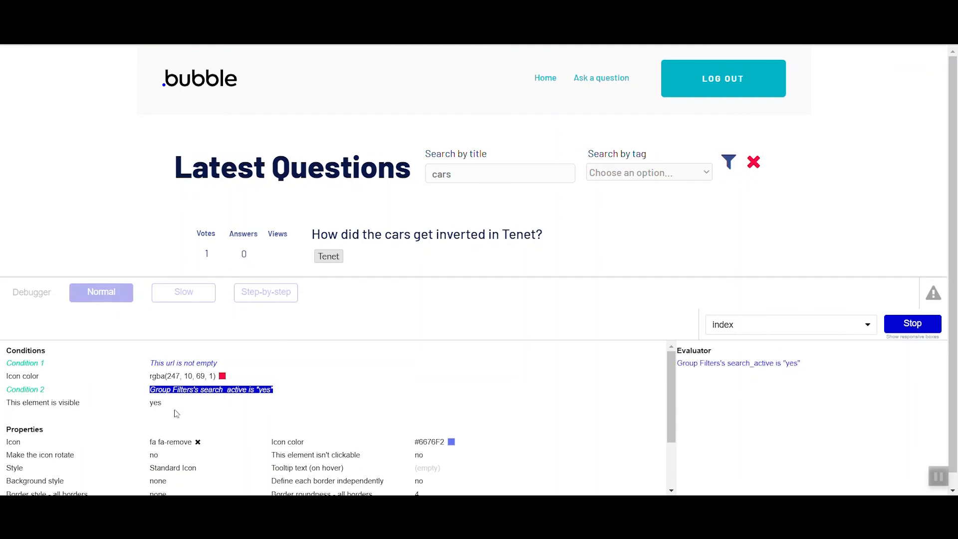
click(911, 324)
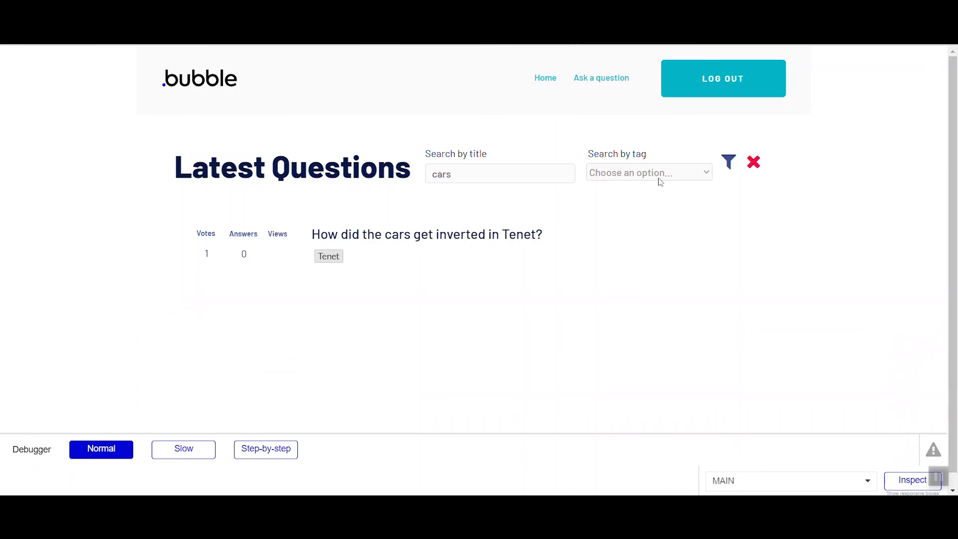
- Back in the Bubble editor, add a condition to Group Filters based on its own search_active state
click(305, 15)
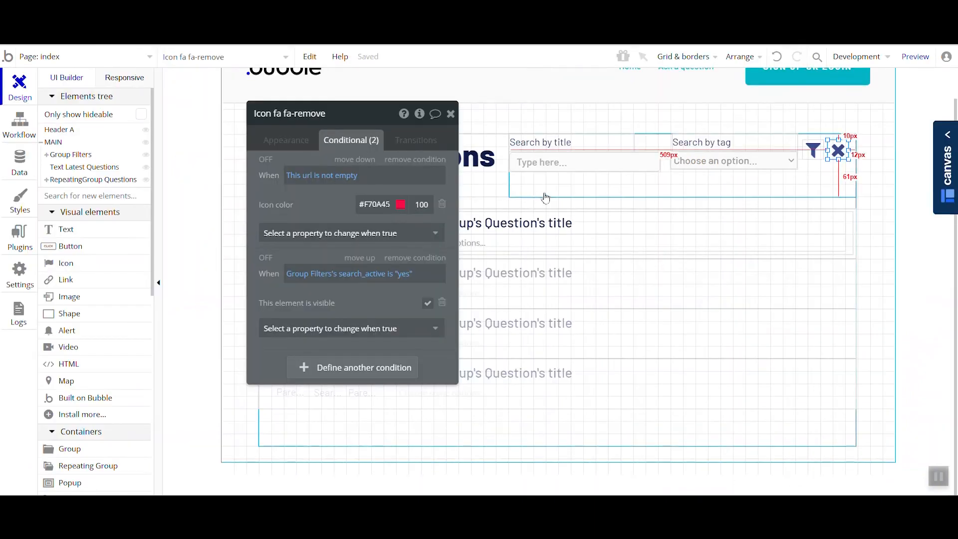
click(552, 180)
click(311, 162)
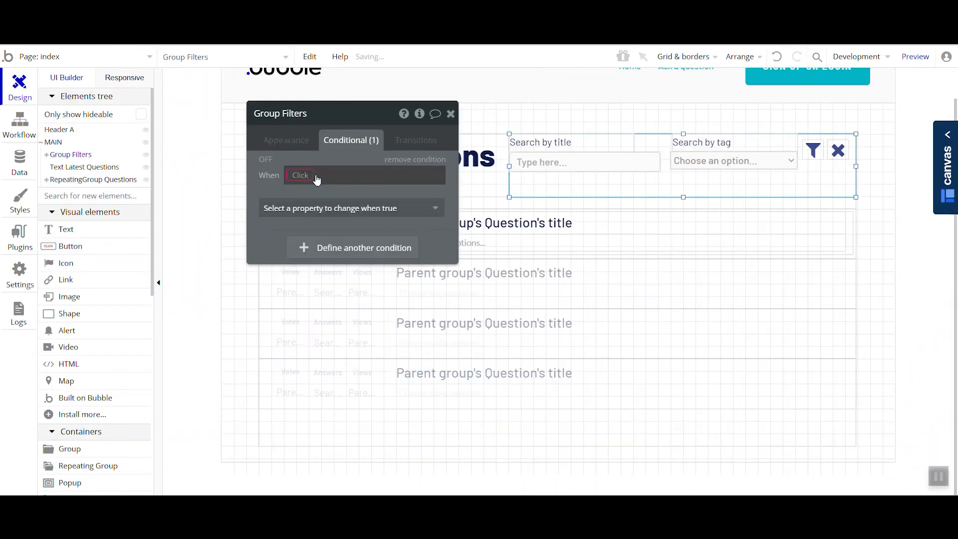
click(300, 180)
click(340, 362)
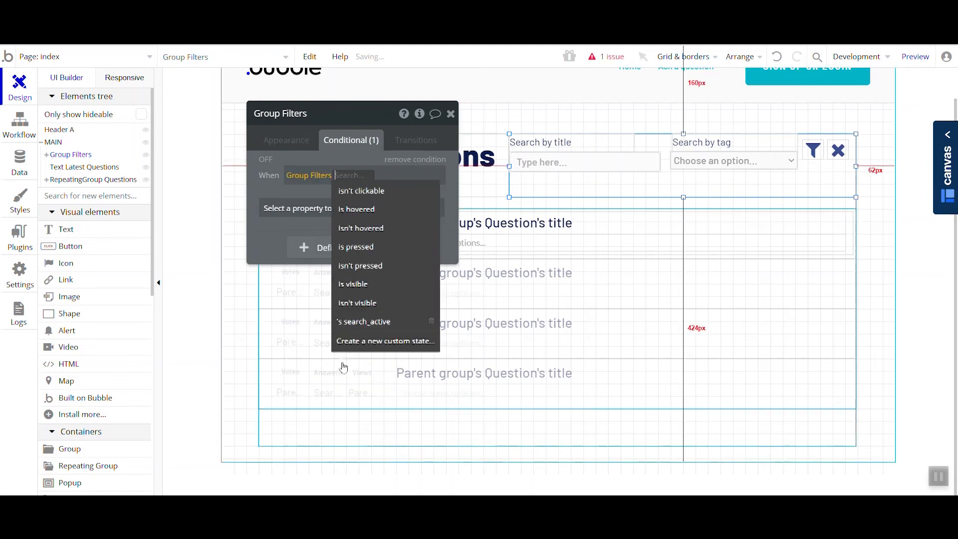
click(386, 322)
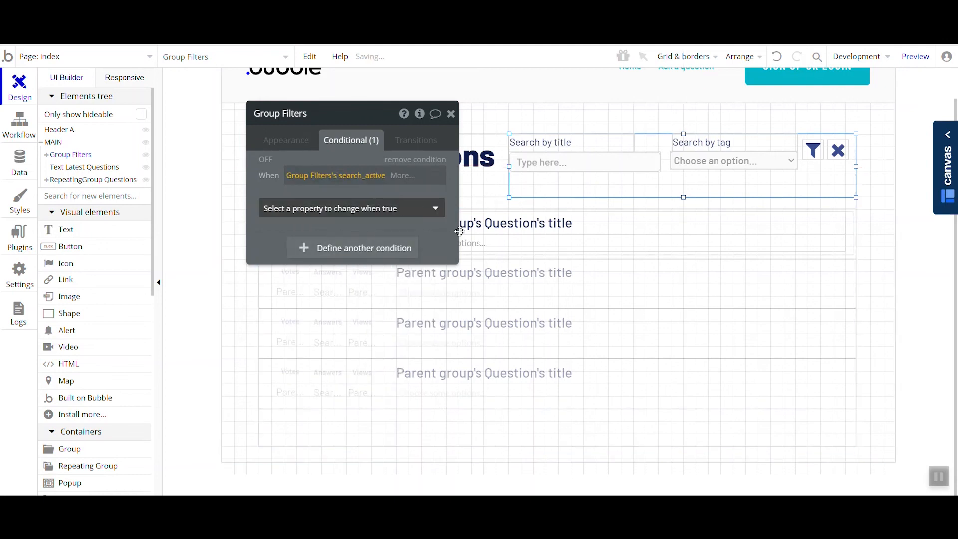
- Set Group Filters's border style for all borders to Solid when the search_active condition is true
click(378, 214)
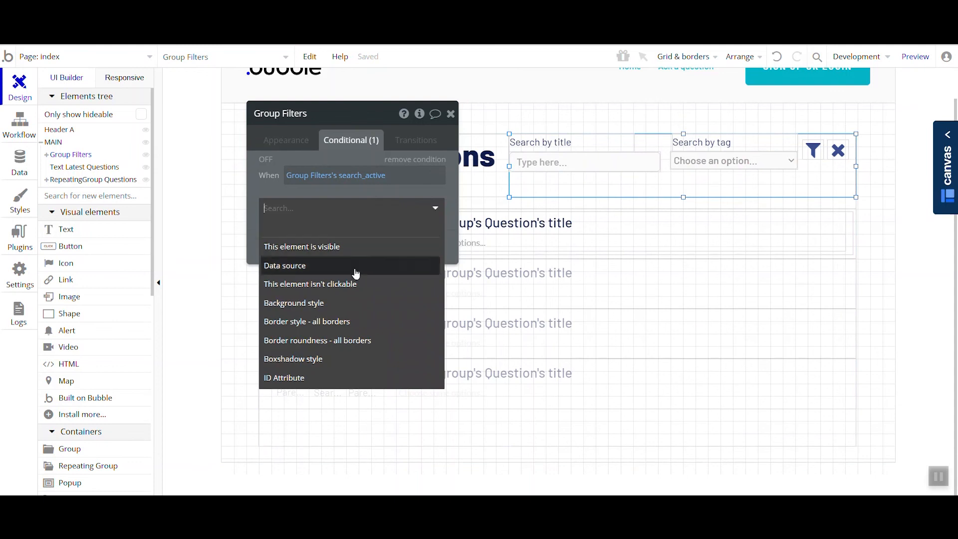
click(361, 321)
click(344, 205)
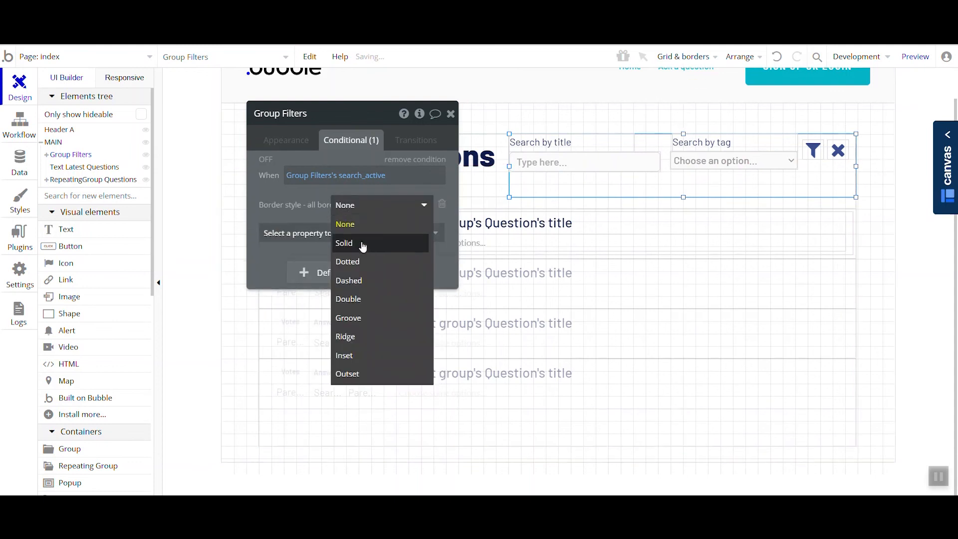
click(346, 242)
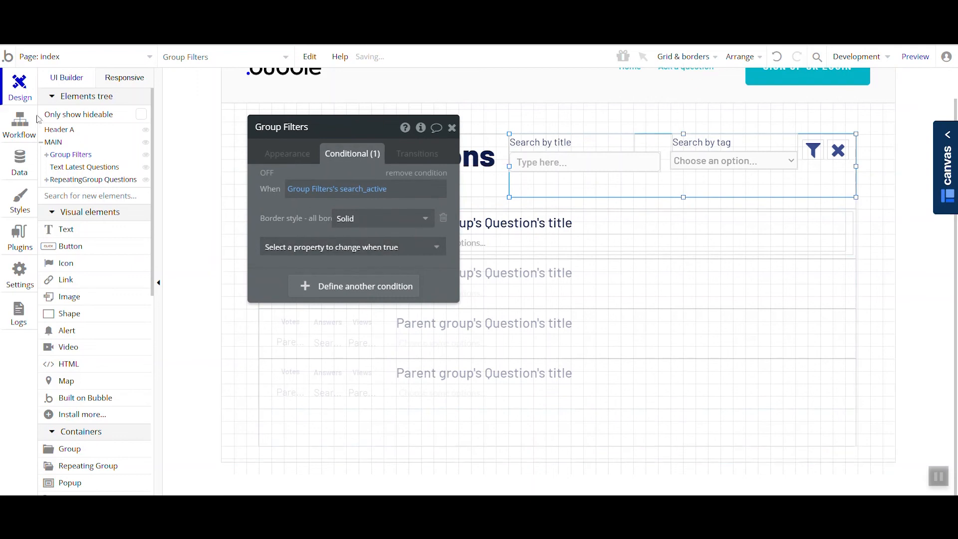
- Add a text element reading "Search active" inside Group Filters, just below the search fields
click(7, 125)
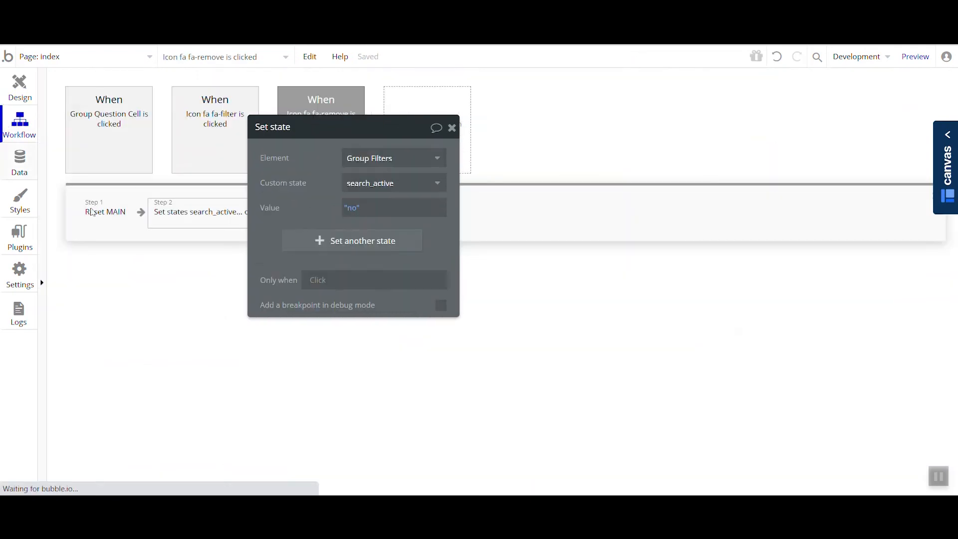
click(15, 94)
click(54, 233)
drag(588, 174, 771, 189)
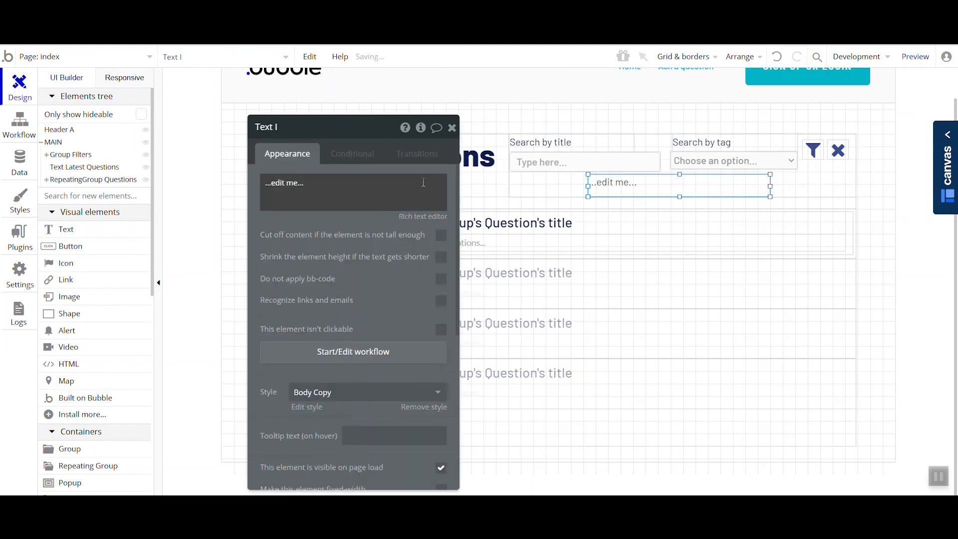
text(Search active)
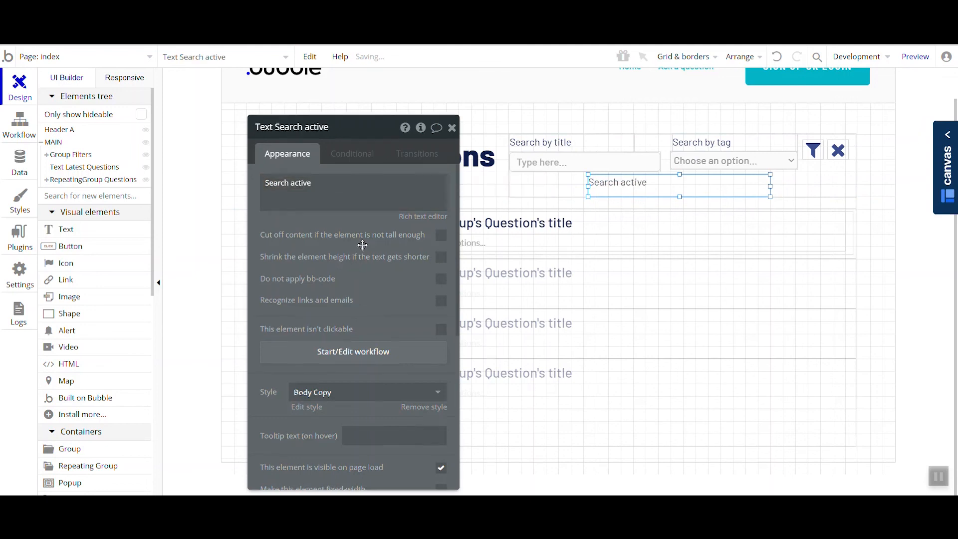
- Make the Search active text not visible on page load
scroll(351, 269, down, 3)
click(439, 381)
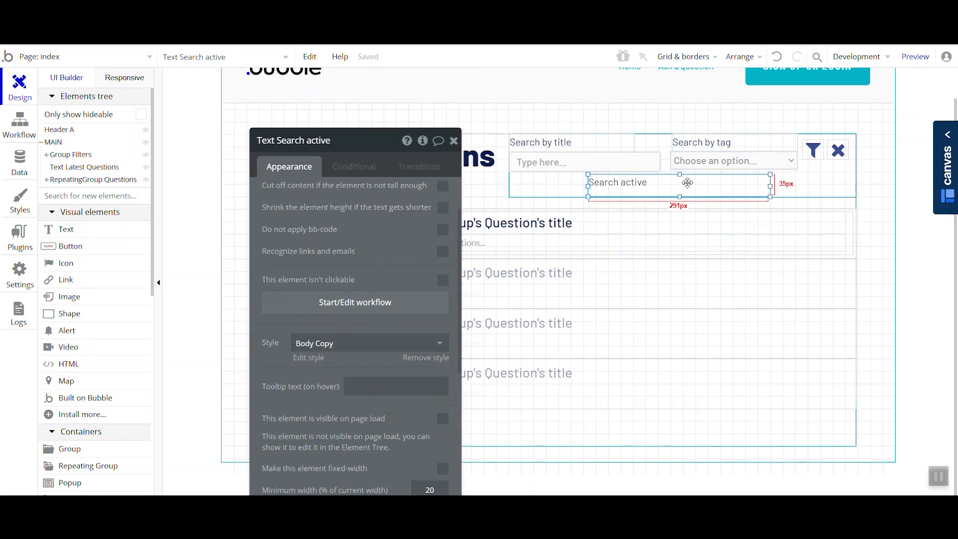
scroll(381, 261, up, 2)
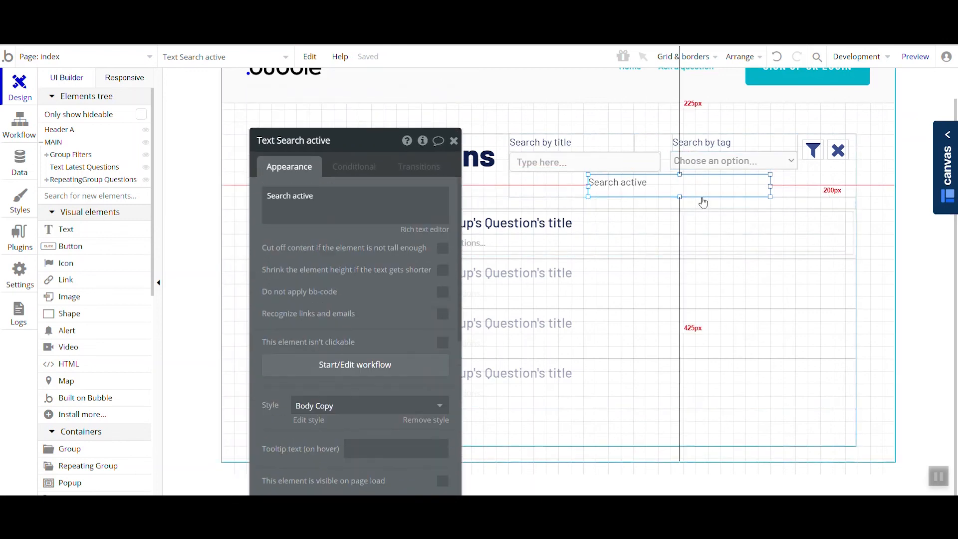
click(19, 125)
click(207, 130)
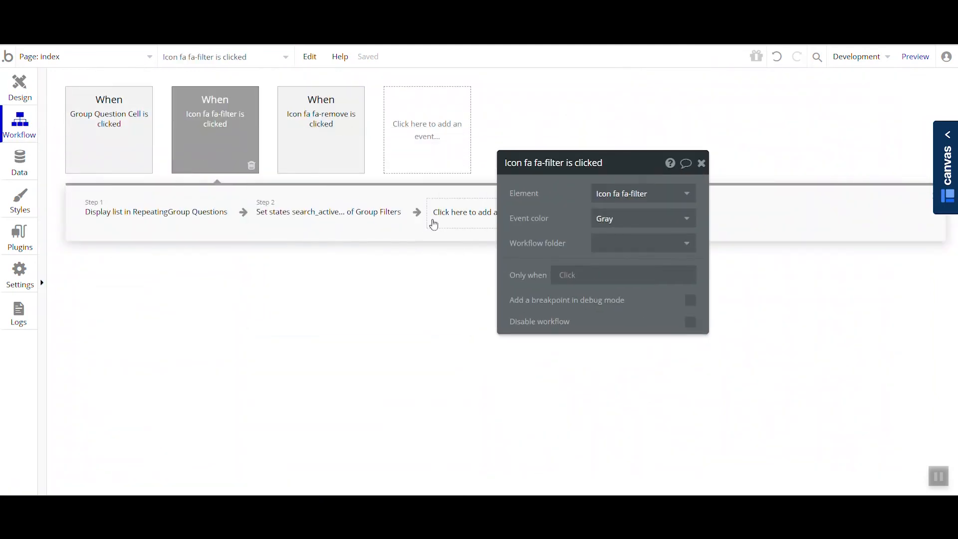
click(434, 225)
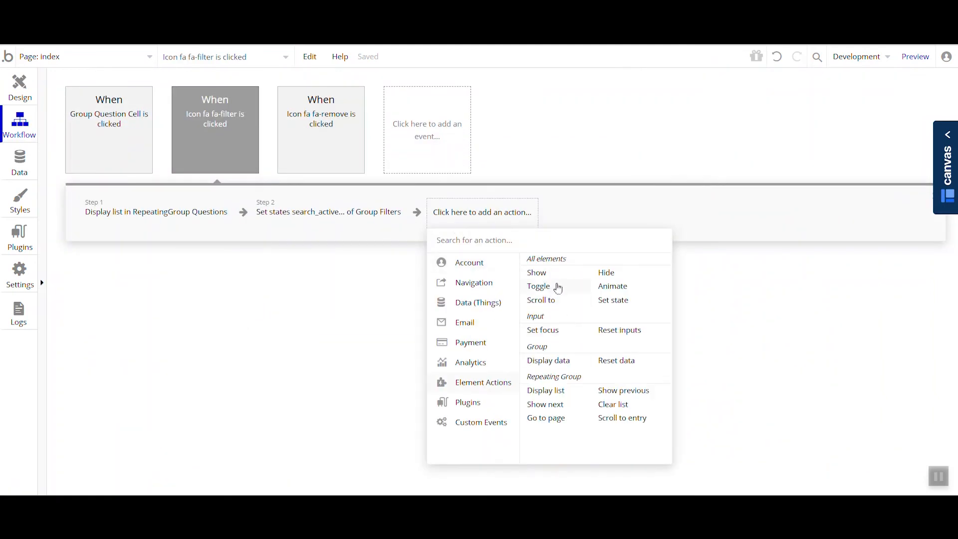
click(559, 279)
click(615, 203)
text(text)
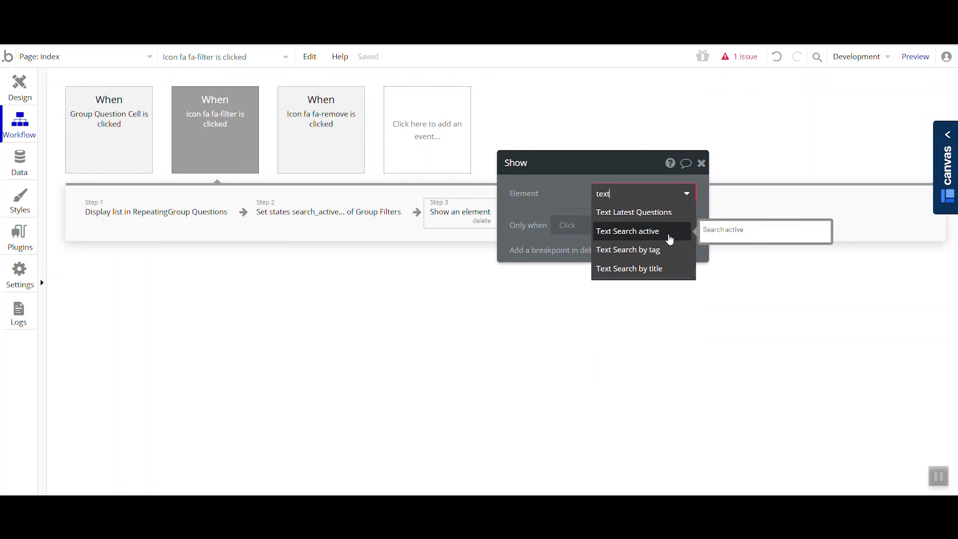
click(562, 203)
click(482, 221)
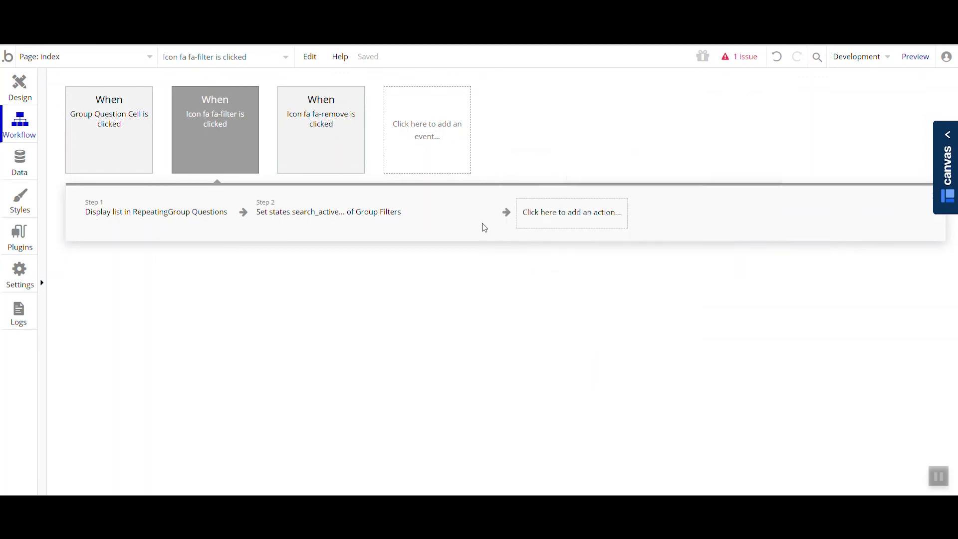
- Add a condition to the Search active text that makes it visible when Group Filters's search_active state is true
click(8, 79)
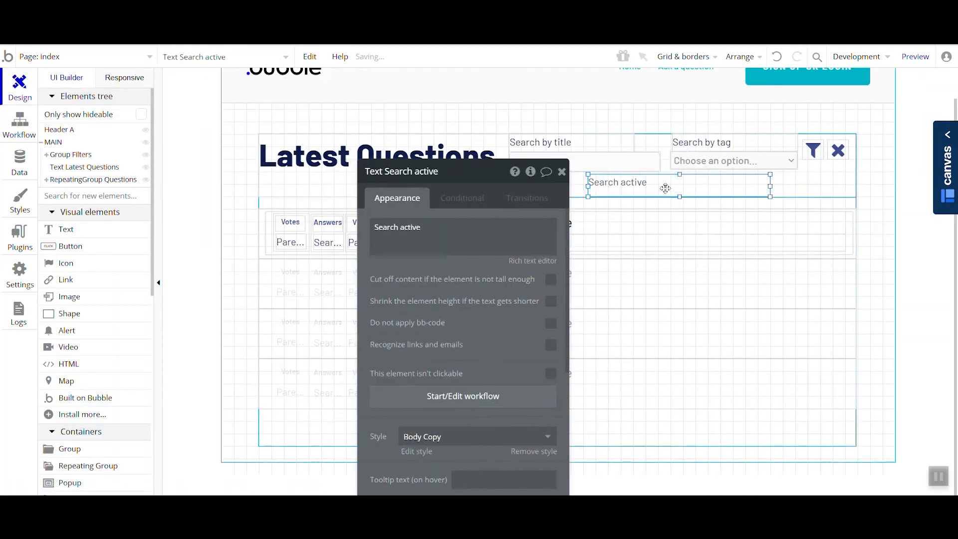
drag(477, 327, 423, 230)
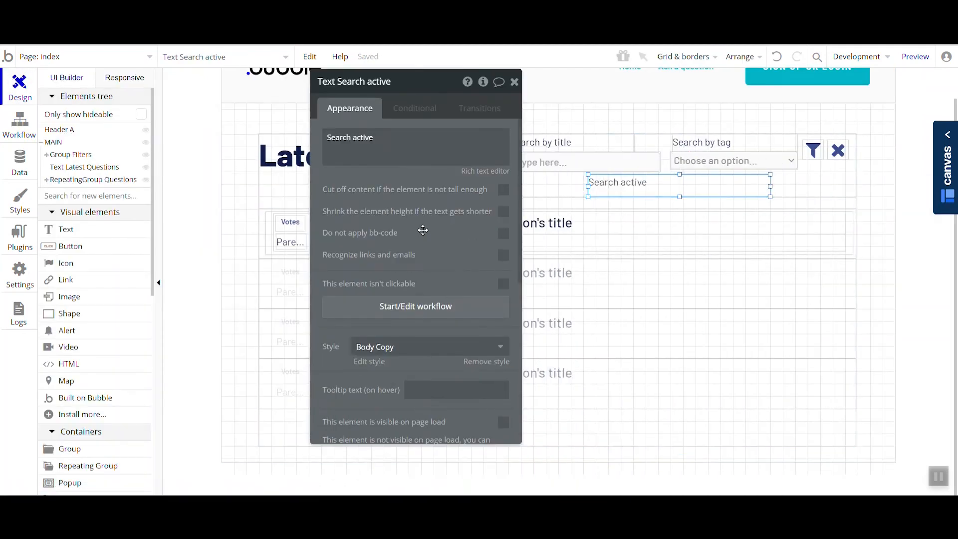
click(411, 112)
click(395, 136)
click(369, 140)
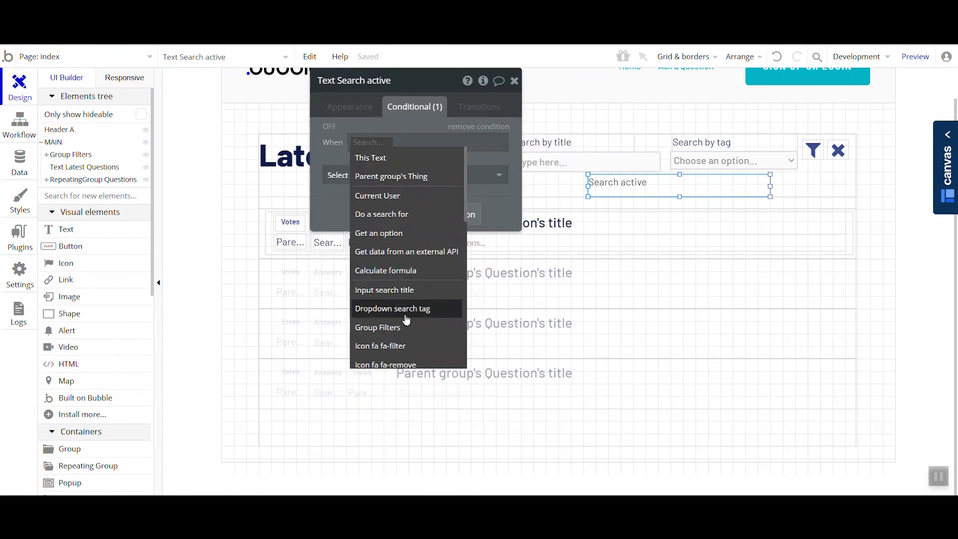
click(406, 329)
click(449, 289)
click(434, 178)
click(420, 214)
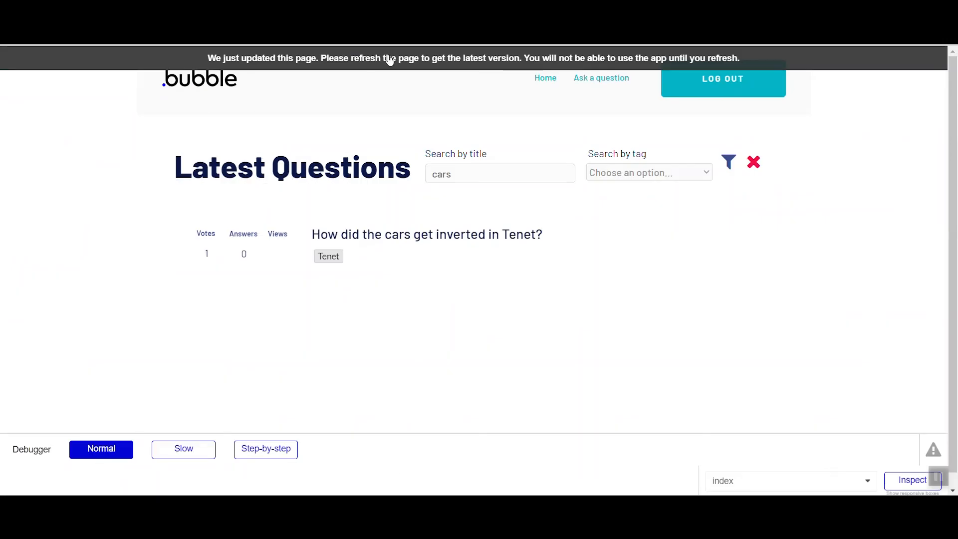
- In the page preview, filter the questions by the tag The Sopranos to test the active-search styling
click(390, 60)
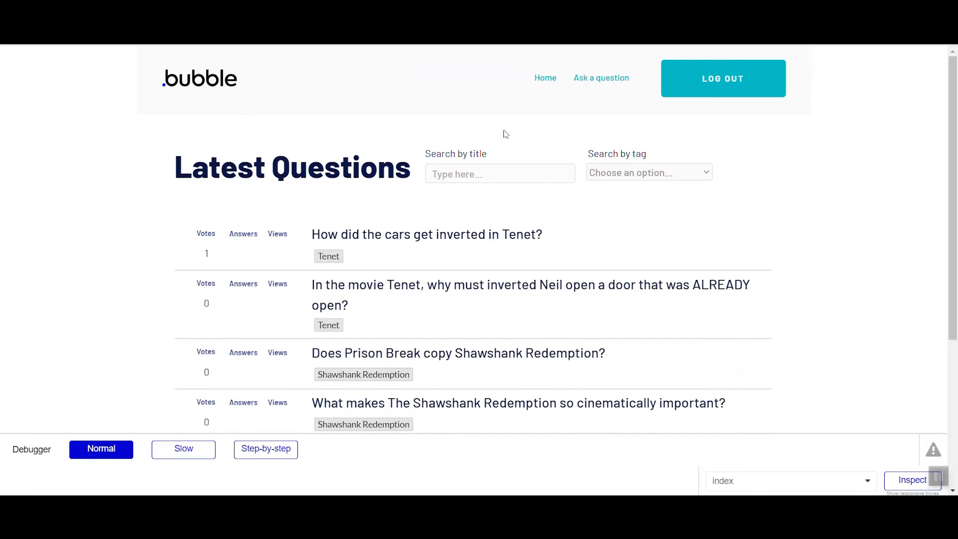
click(649, 172)
click(624, 197)
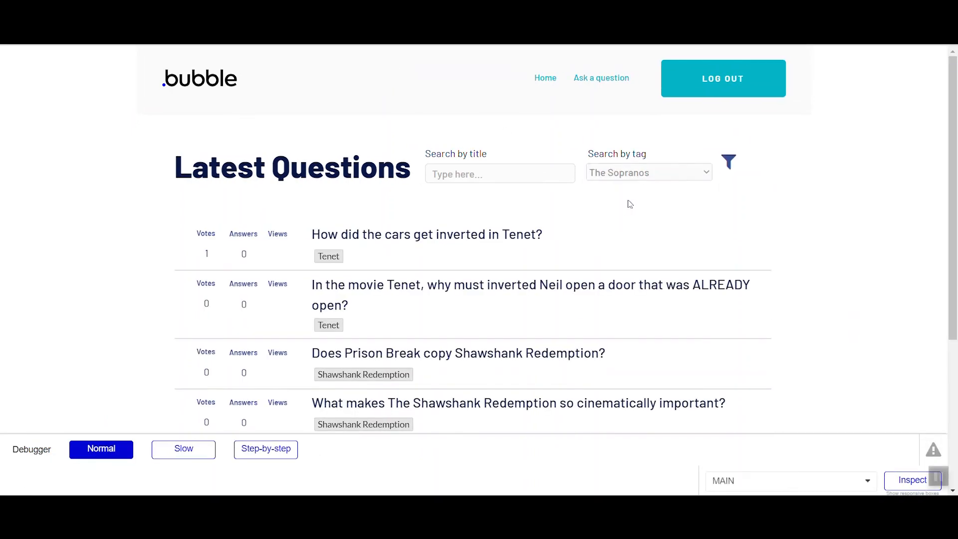
click(729, 162)
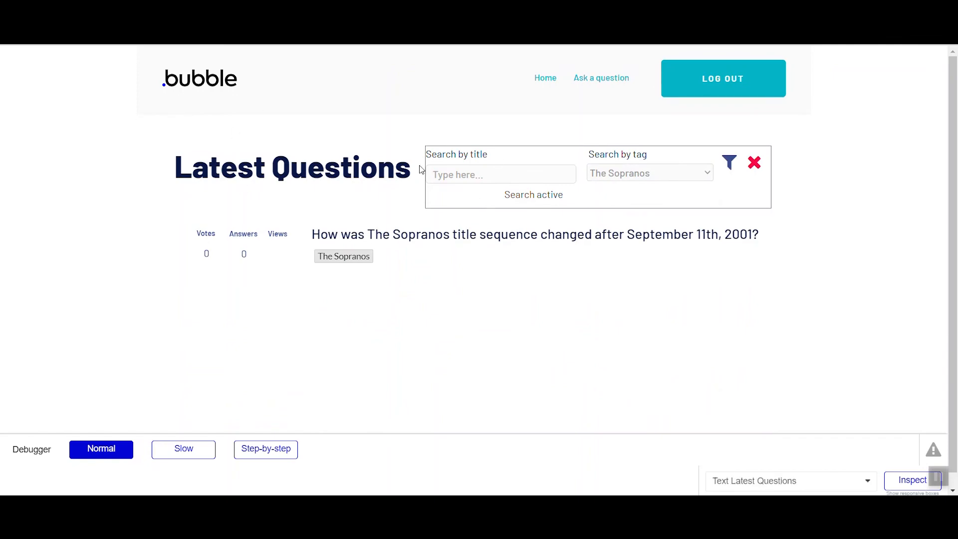